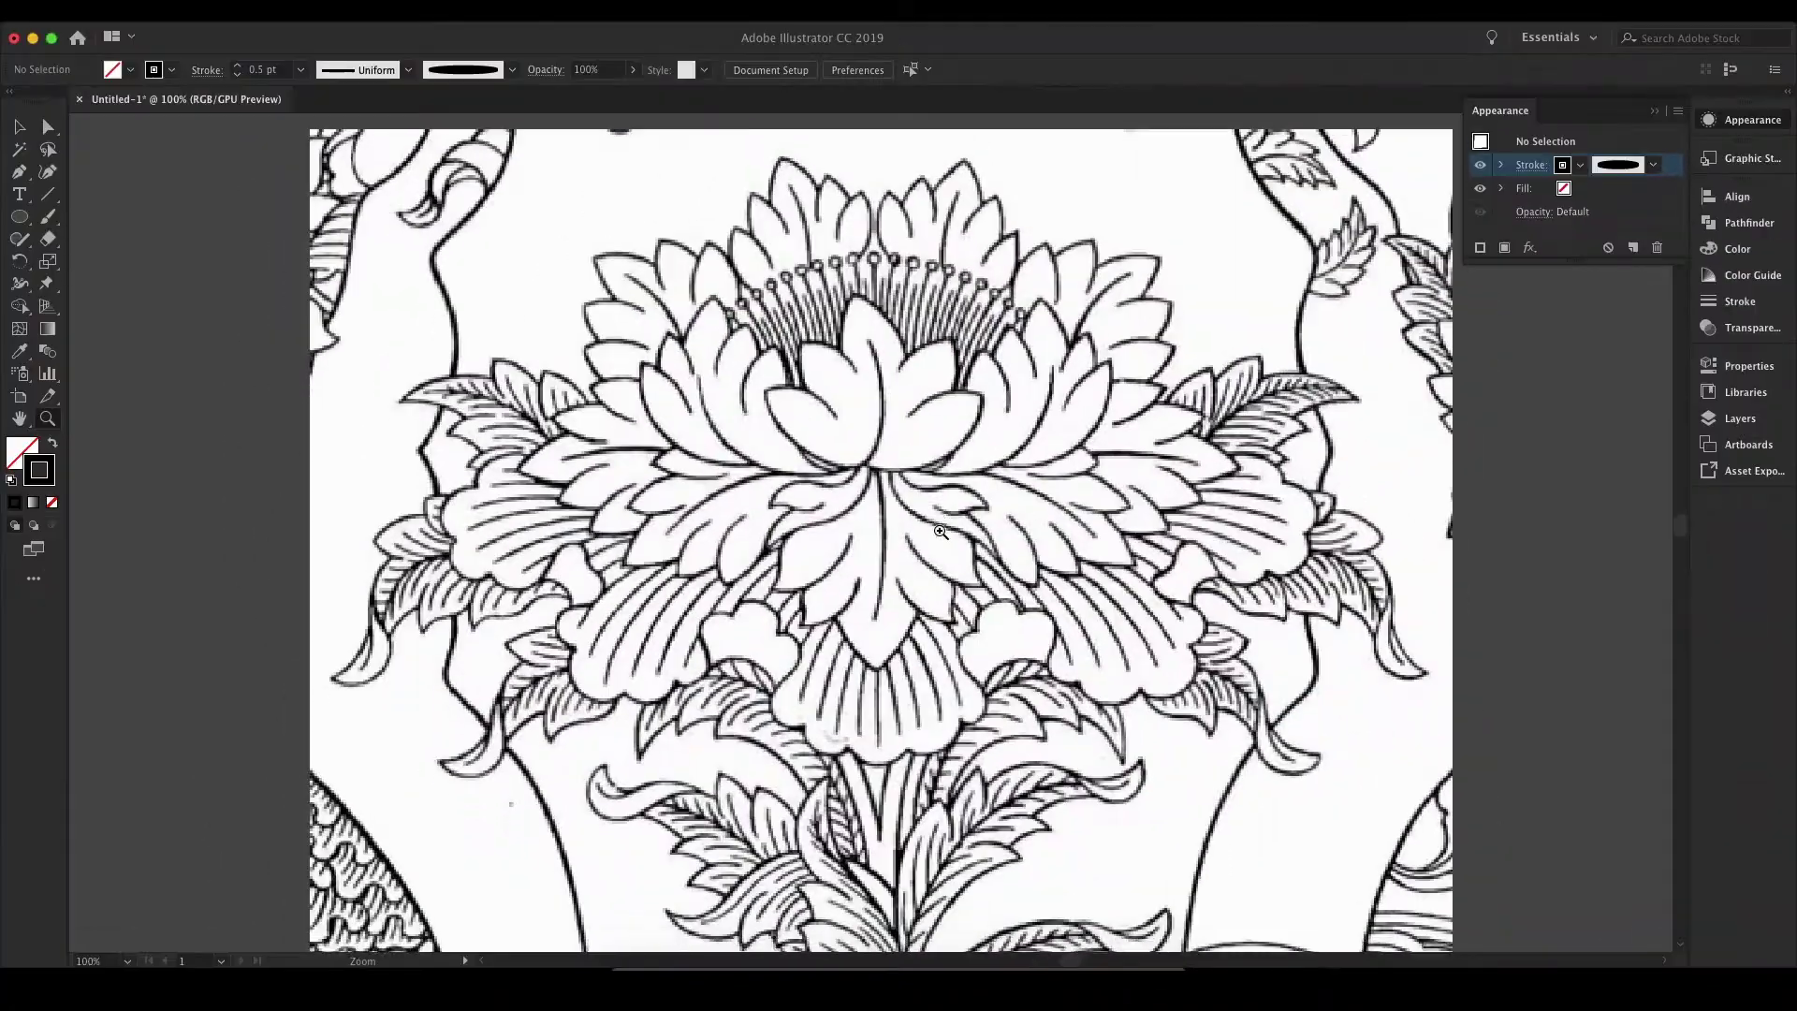
Step: Zoom in on the flower's centre and trace a central petal outline with a brush stroke
click(867, 535)
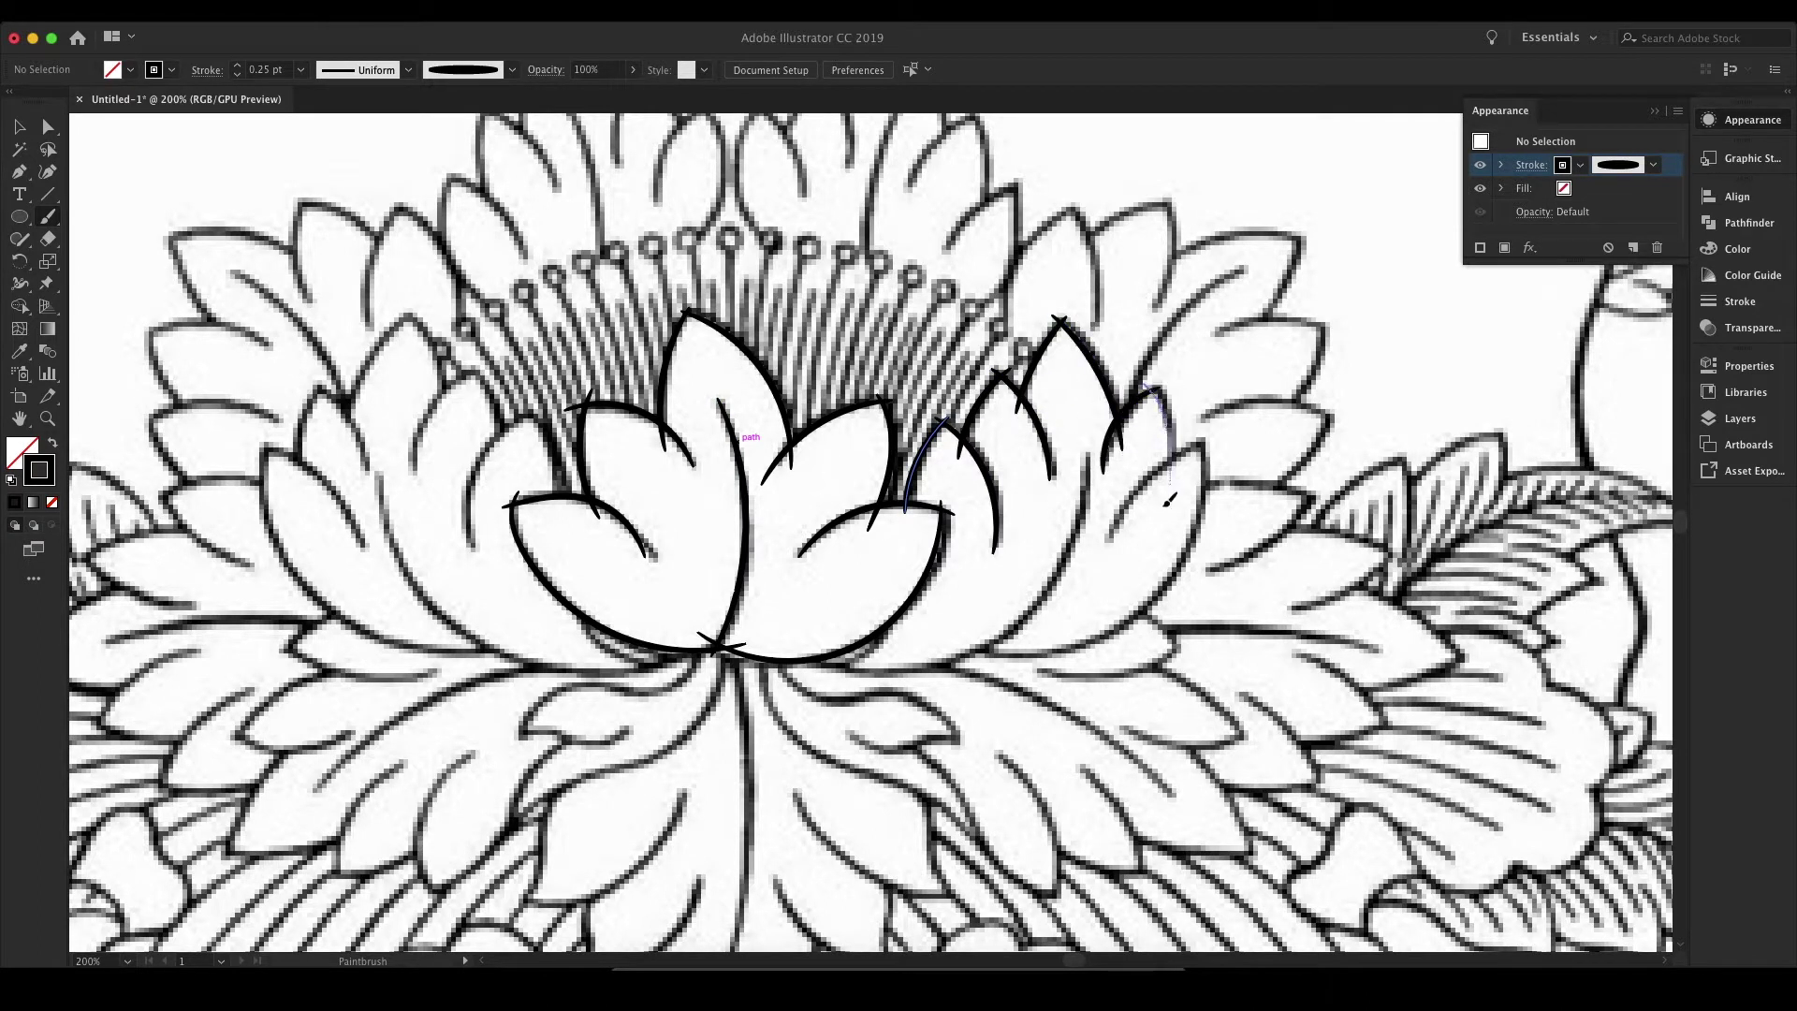
mouse_move(1201, 438)
mouse_down()
mouse_move(1184, 562)
mouse_move(1058, 653)
mouse_up()
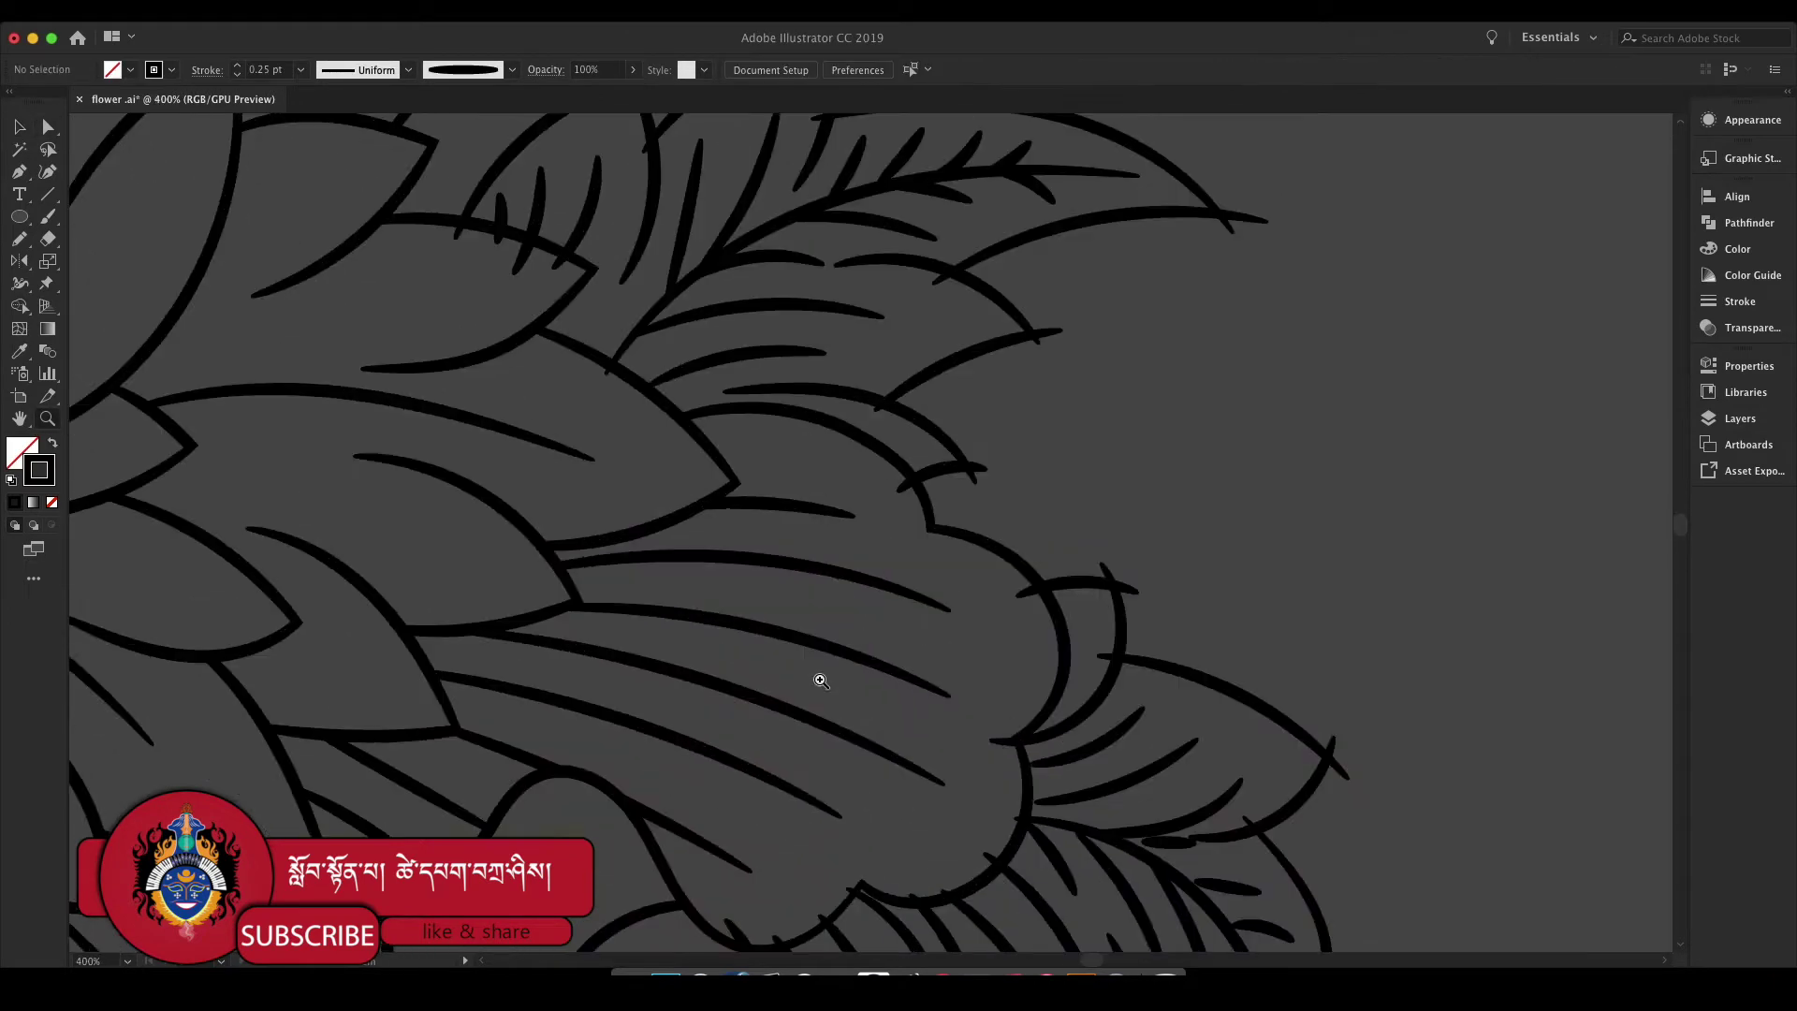
Step: Nudge the leaf-tip anchor into place so the leaf comes to a clean point
scroll(677, 217, up, 2)
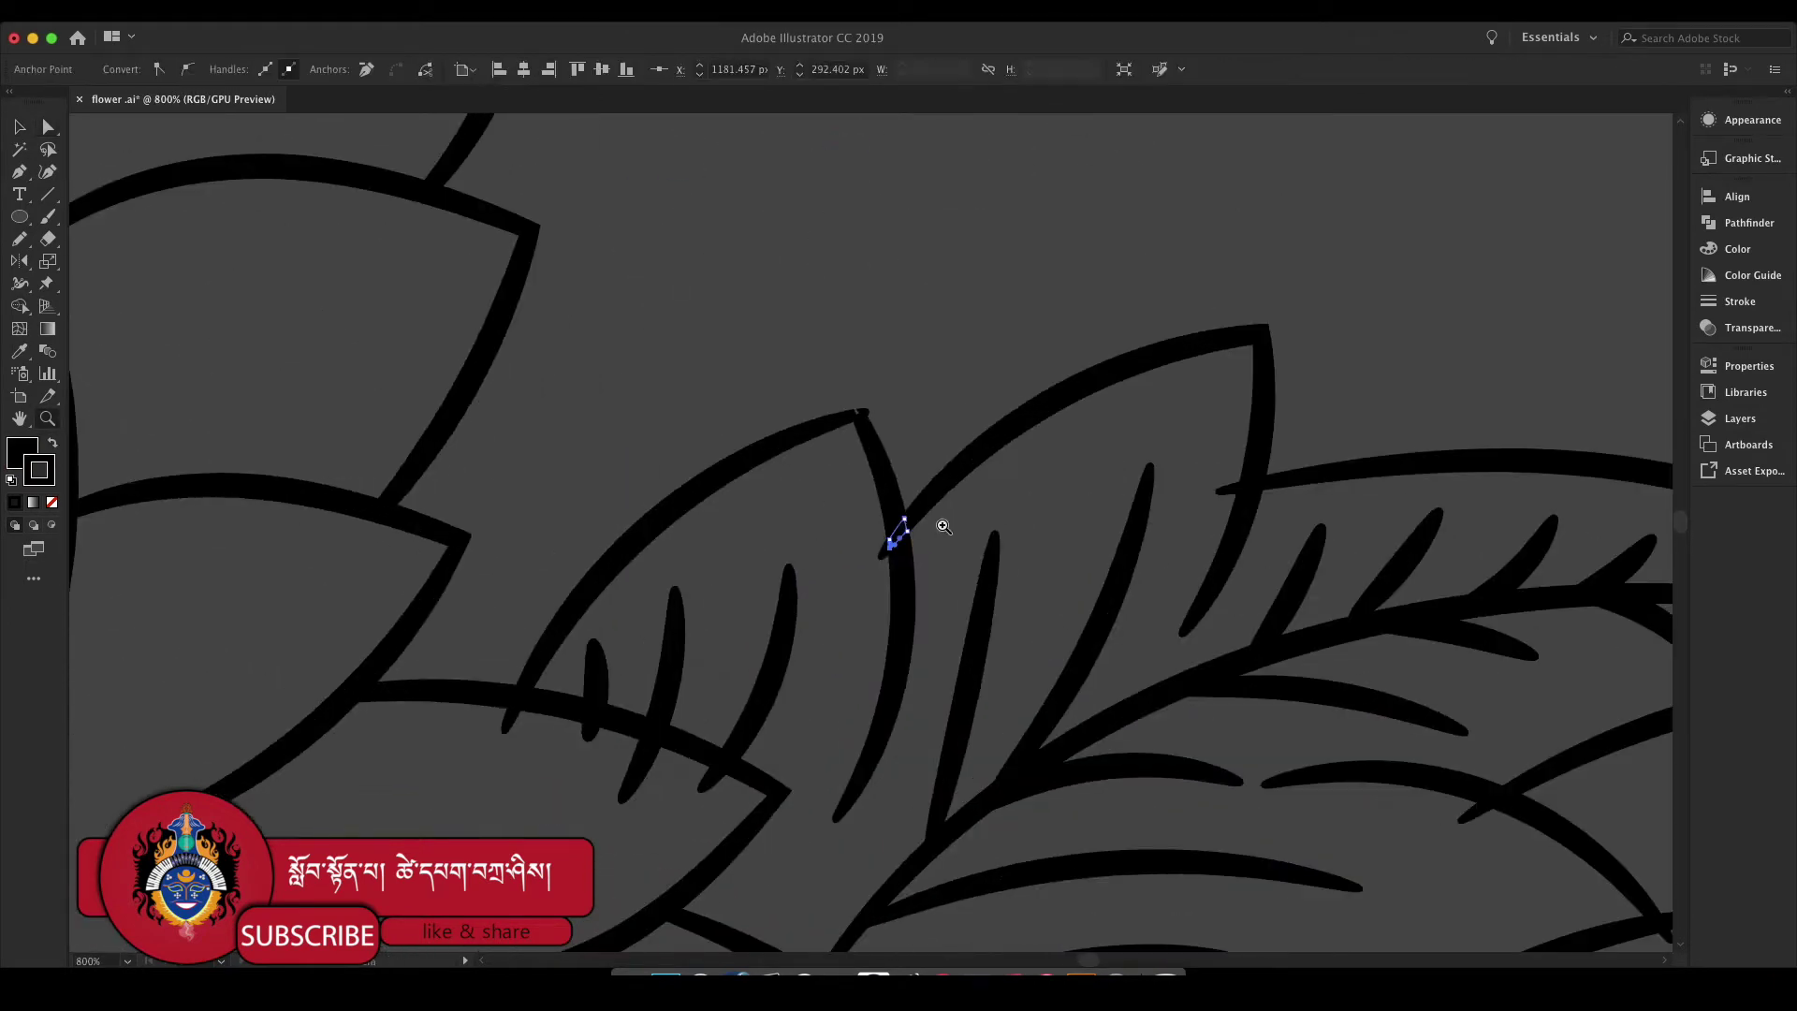
scroll(783, 401, up, 2)
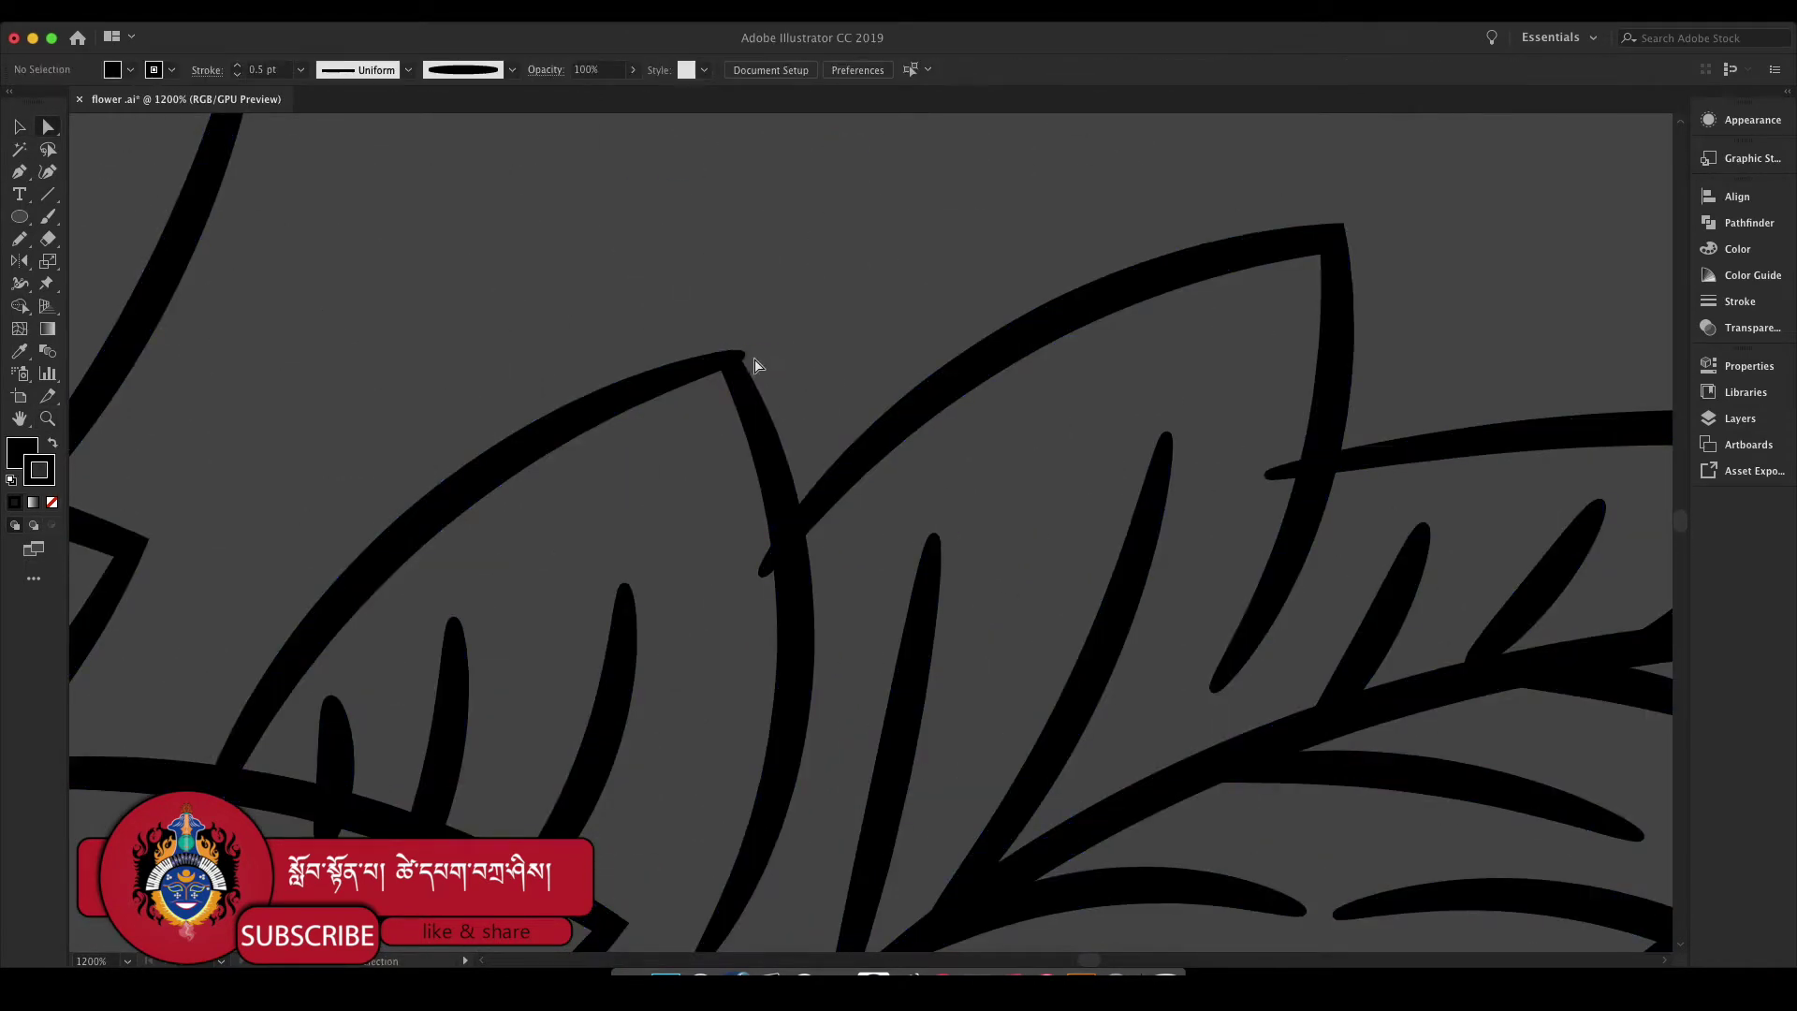
scroll(756, 365, up, 3)
click(757, 548)
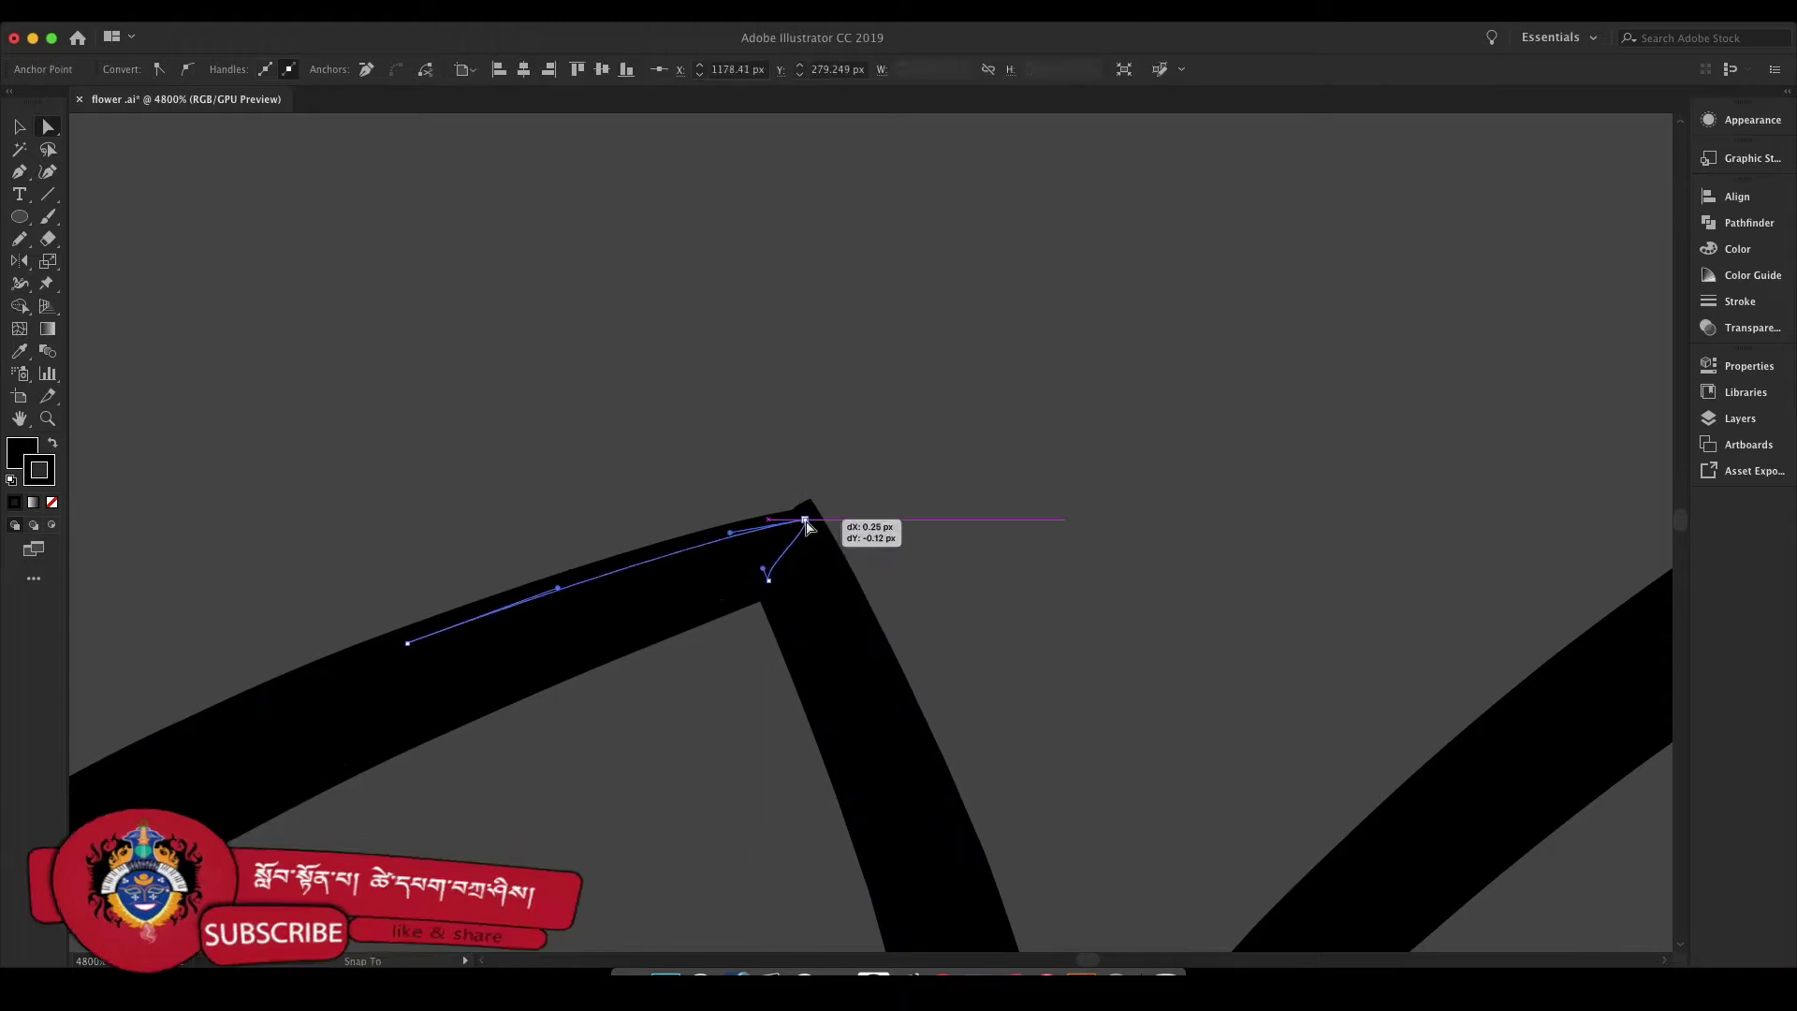
drag(805, 524, 806, 521)
key(ctrl+shift+a)
Step: Adjust the anchor of a short vein stroke and select a short curved stroke
key(z)
scroll(960, 634, down, 3)
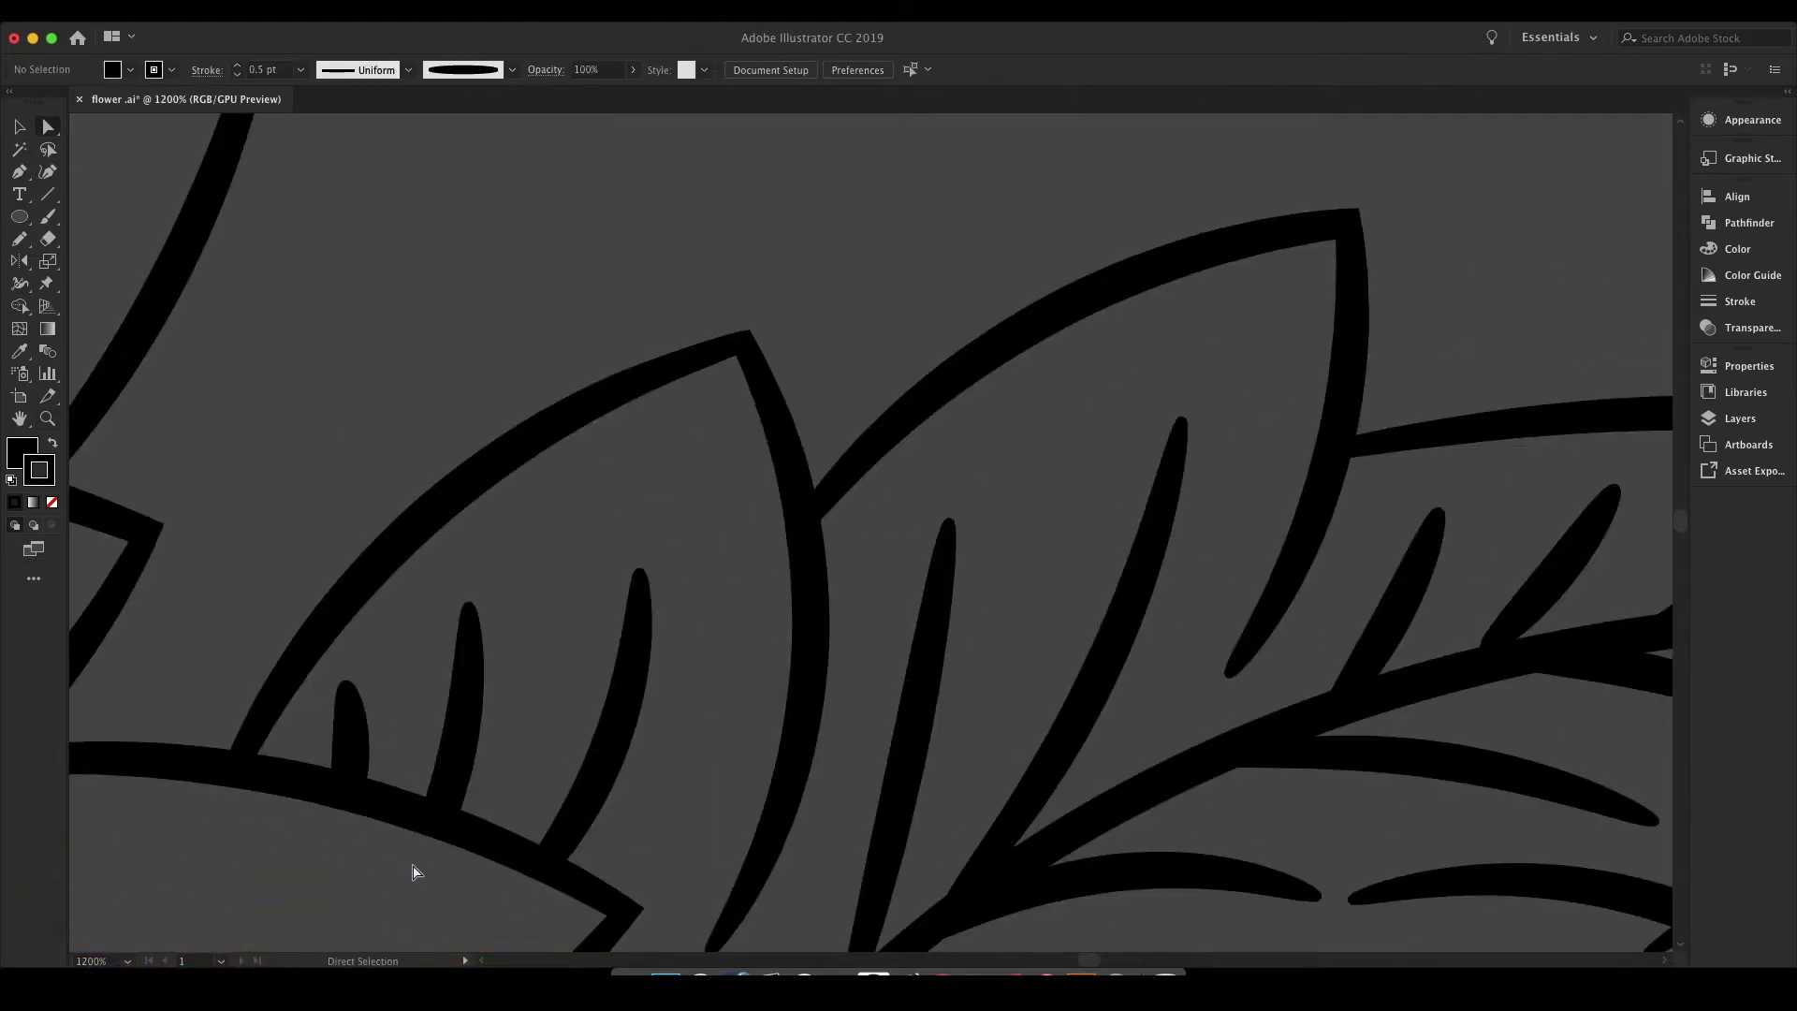
key(z)
scroll(1077, 556, down, 1)
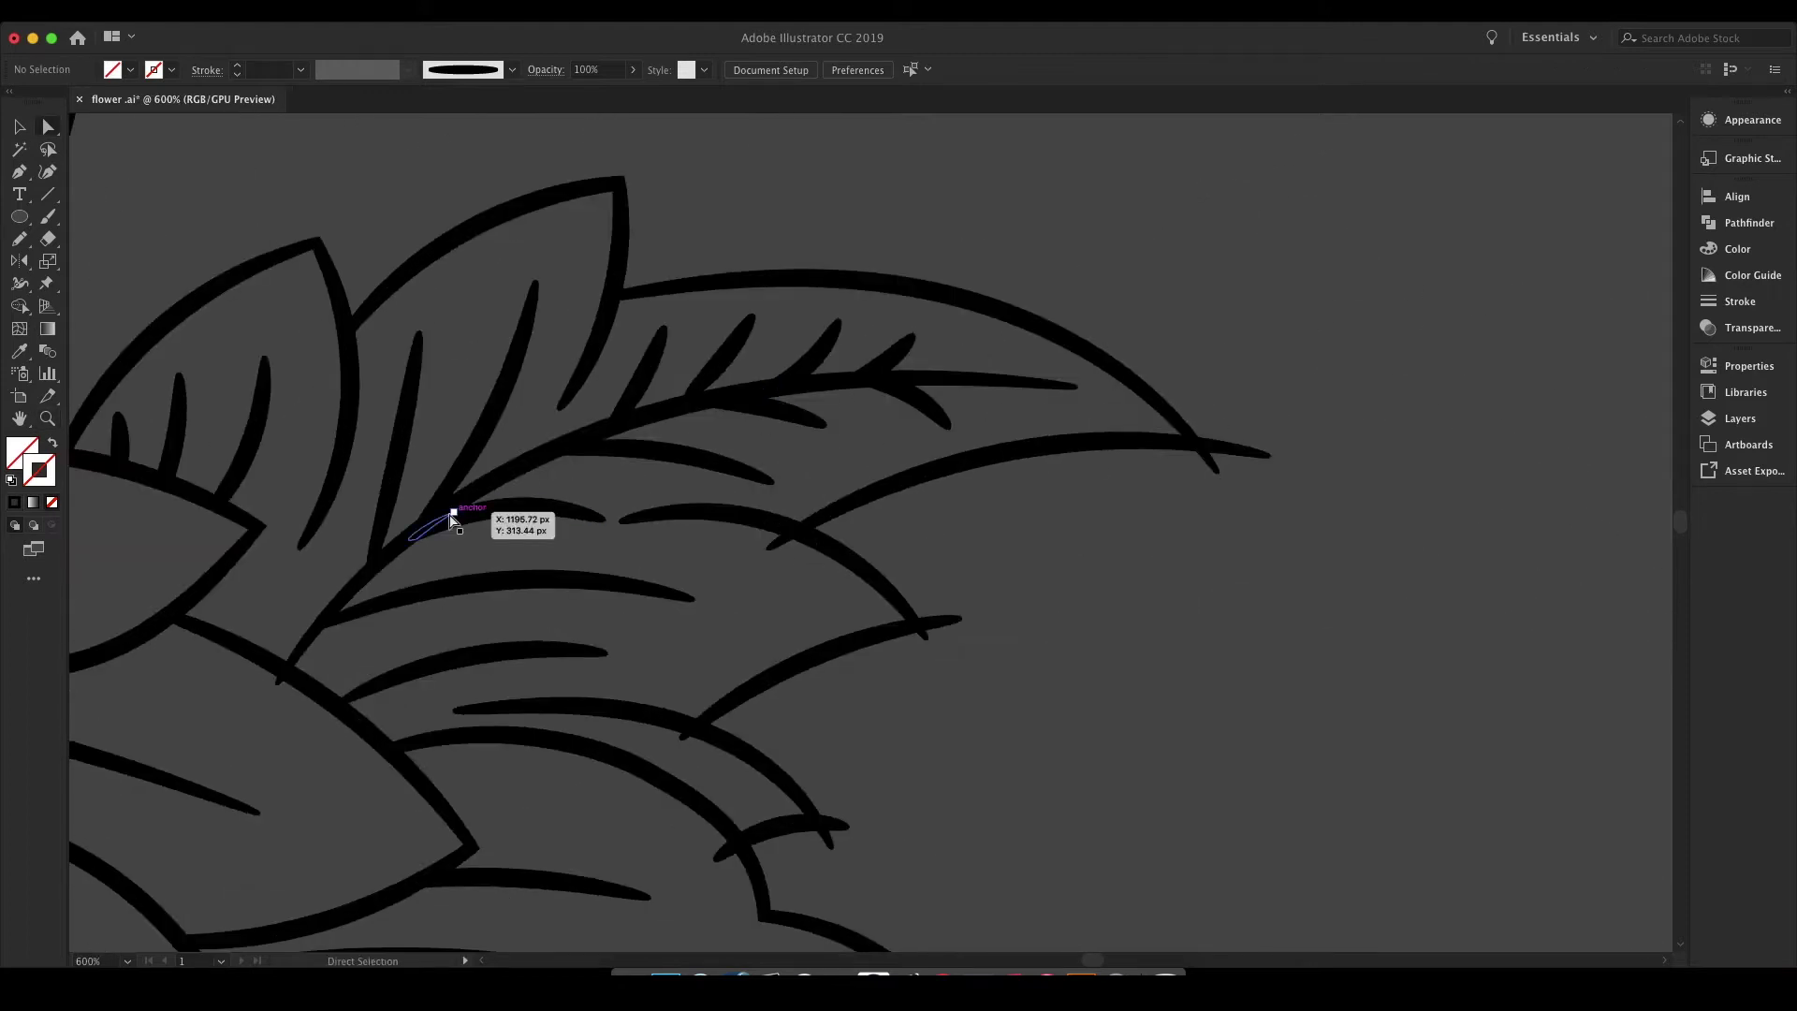
drag(452, 517, 772, 554)
scroll(820, 472, down, 5)
click(609, 578)
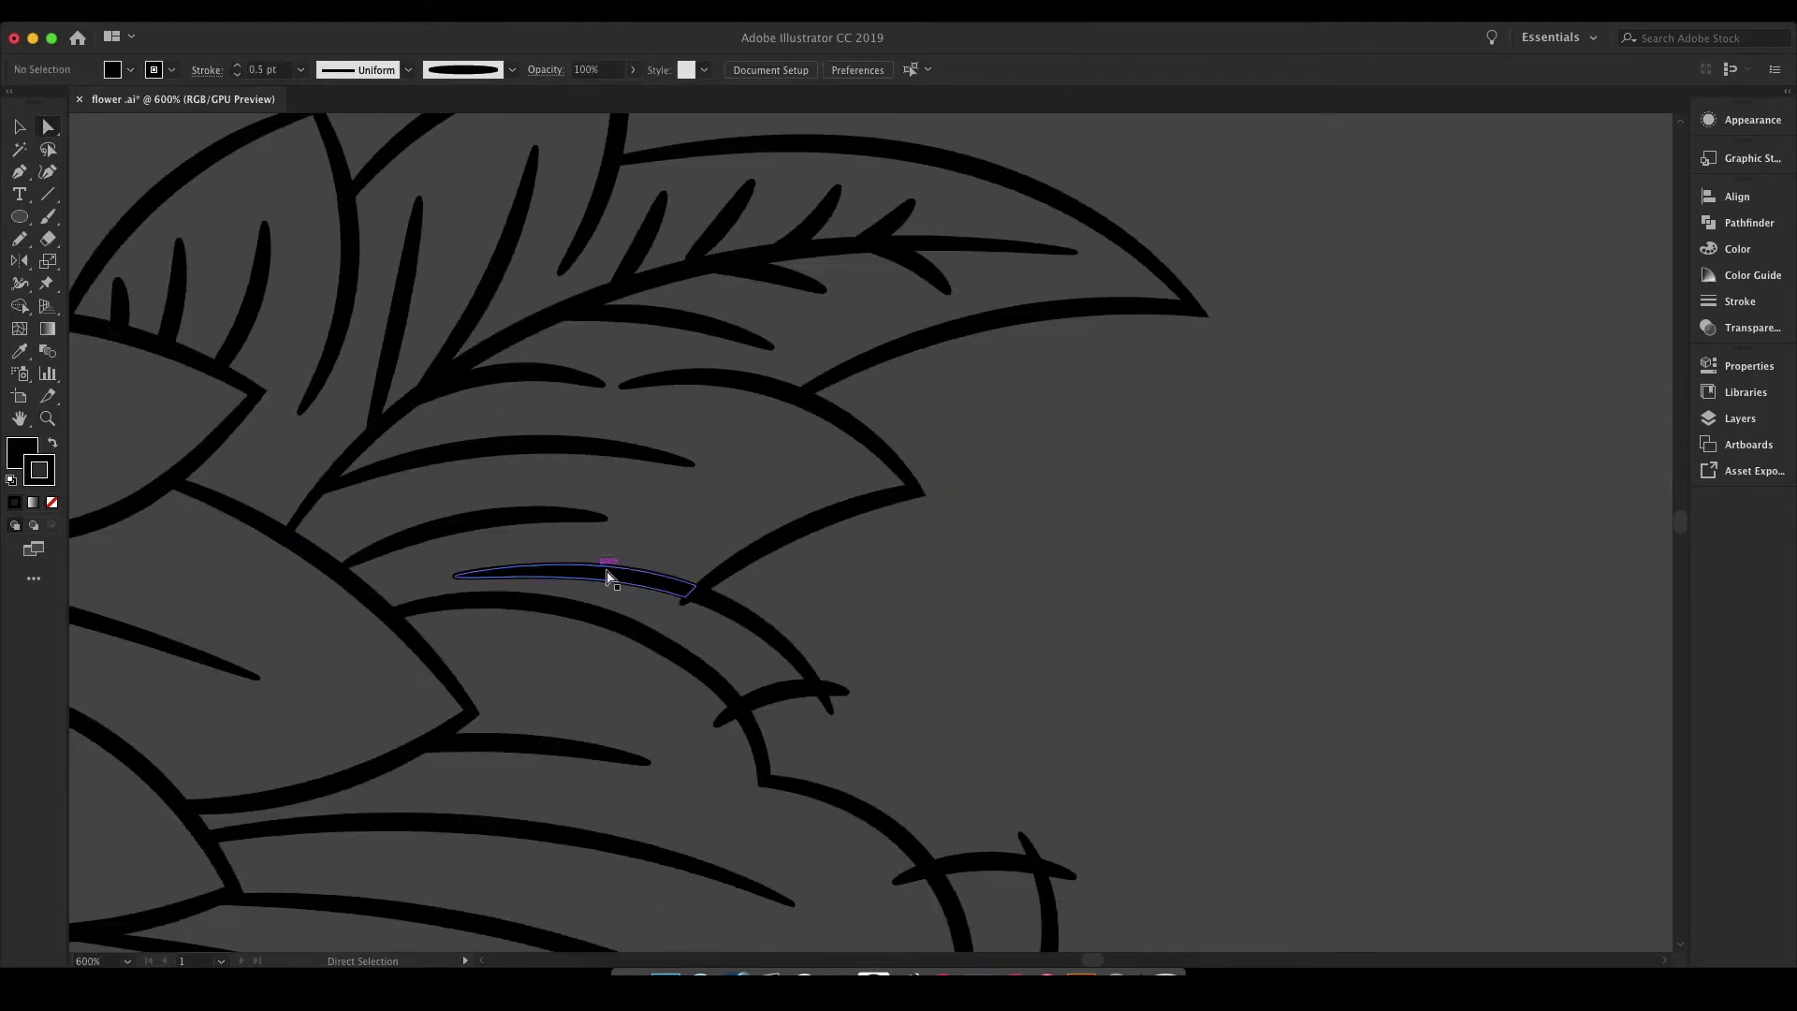
Step: Delete a tiny stray path fragment near the leaf tip
scroll(901, 578, down, 10)
scroll(1055, 674, down, 10)
click(1362, 498)
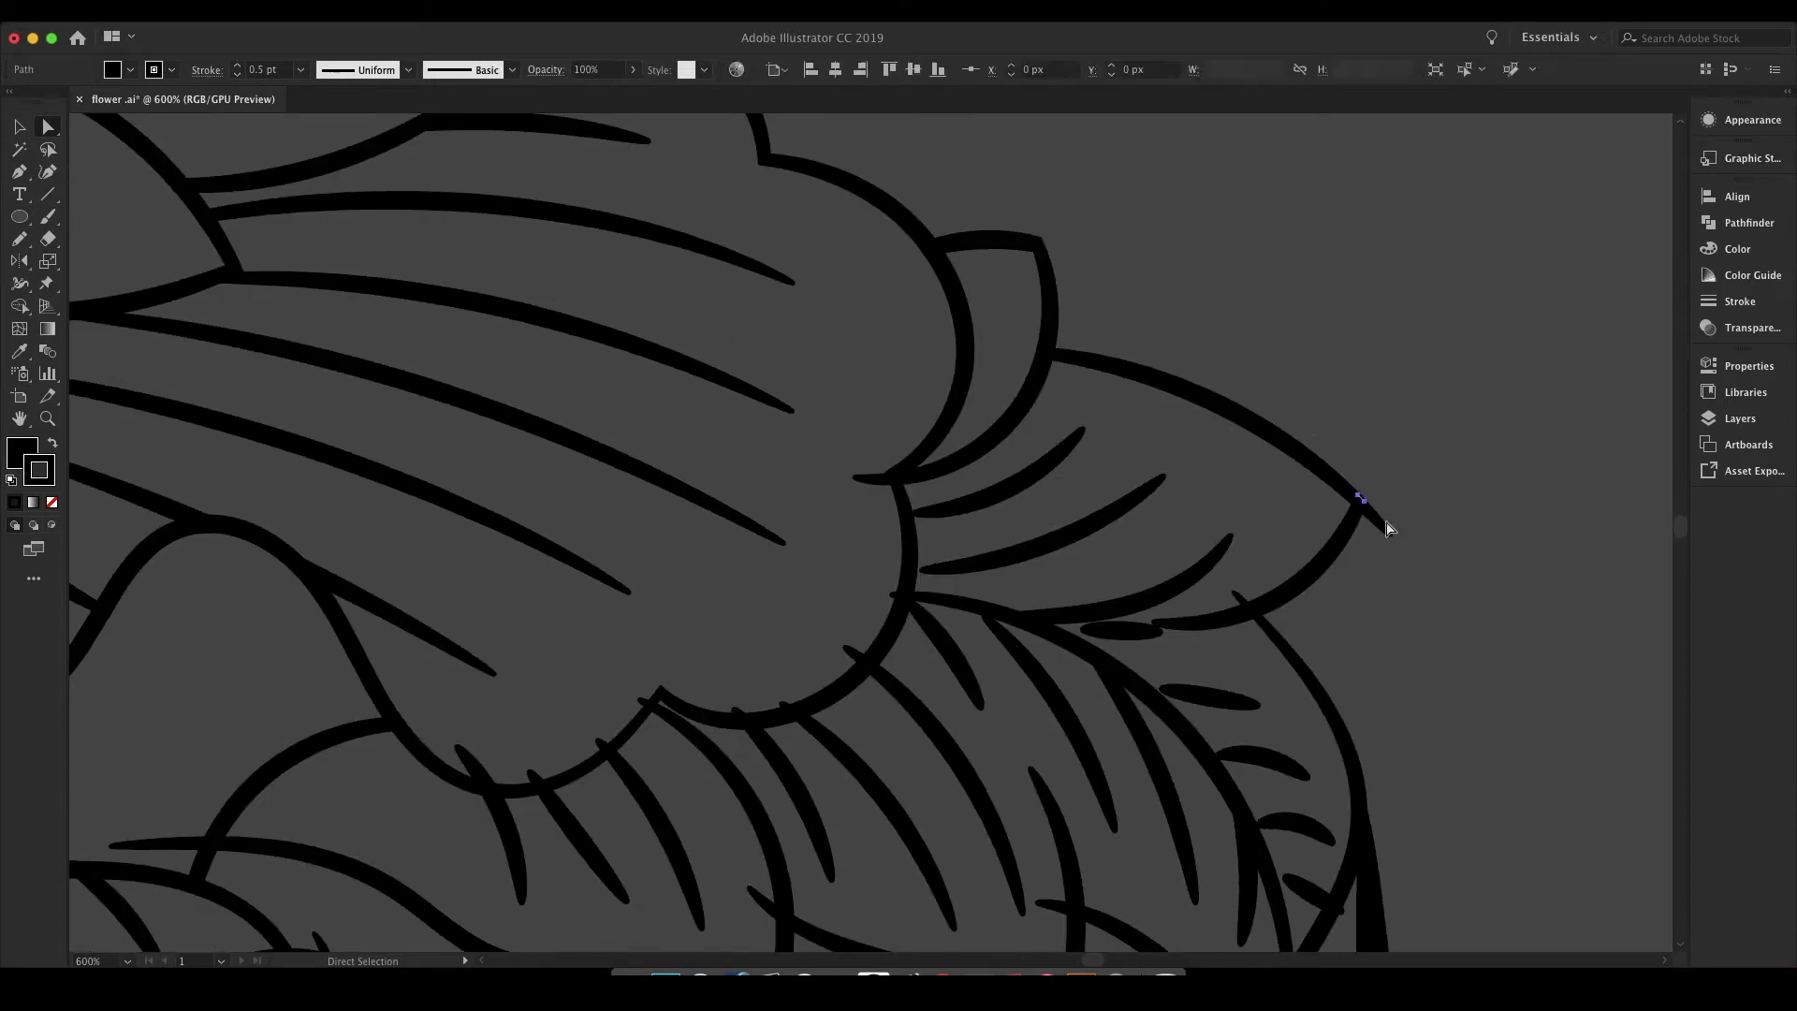
scroll(963, 593, down, 8)
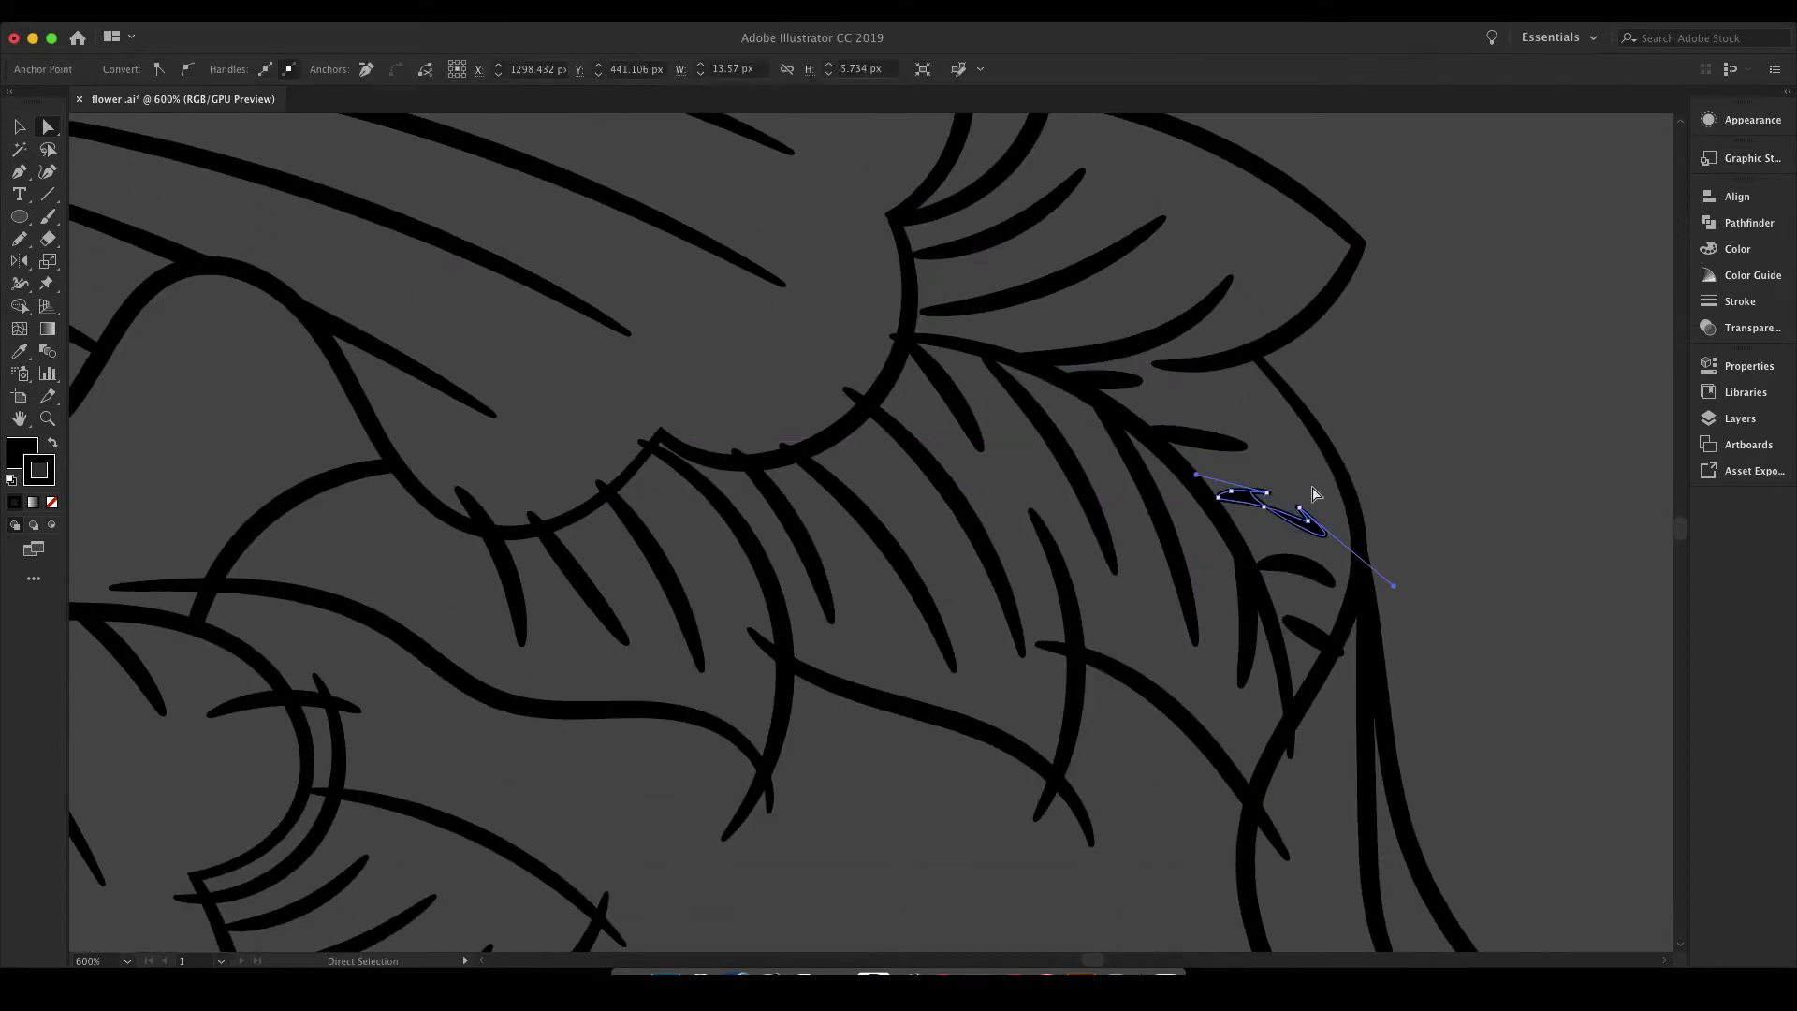
click(1333, 645)
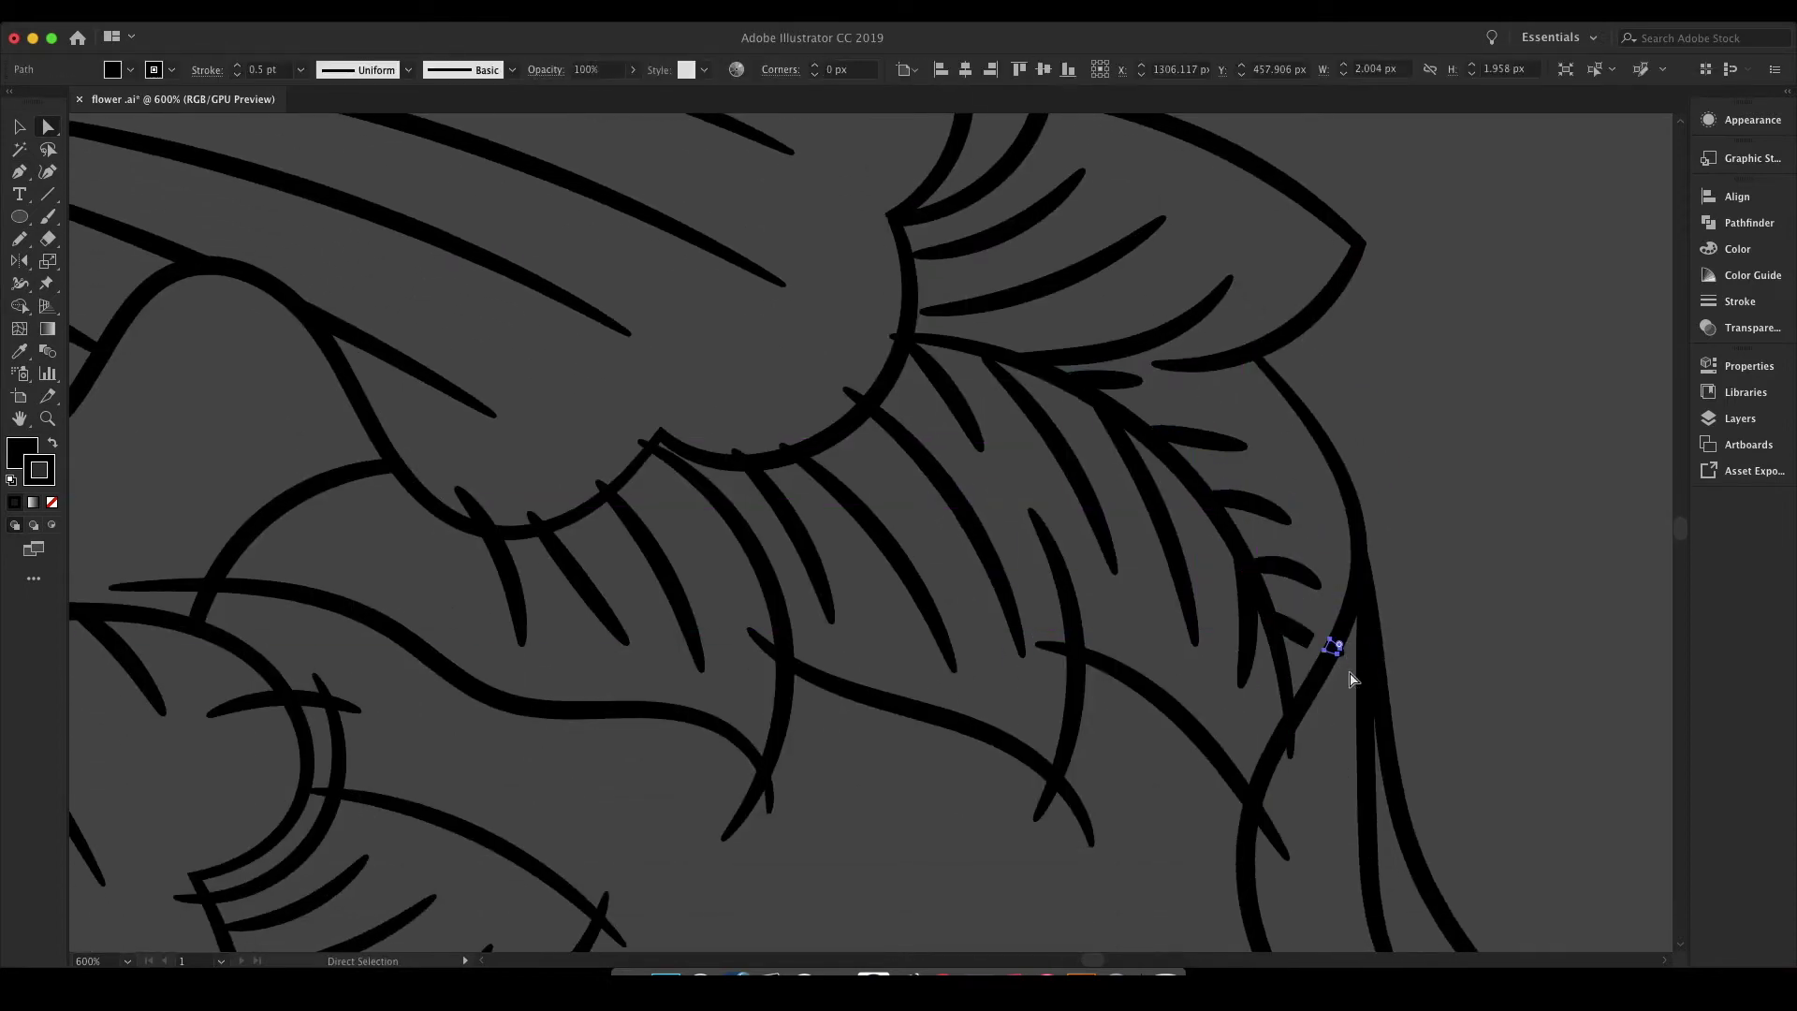
key(Delete)
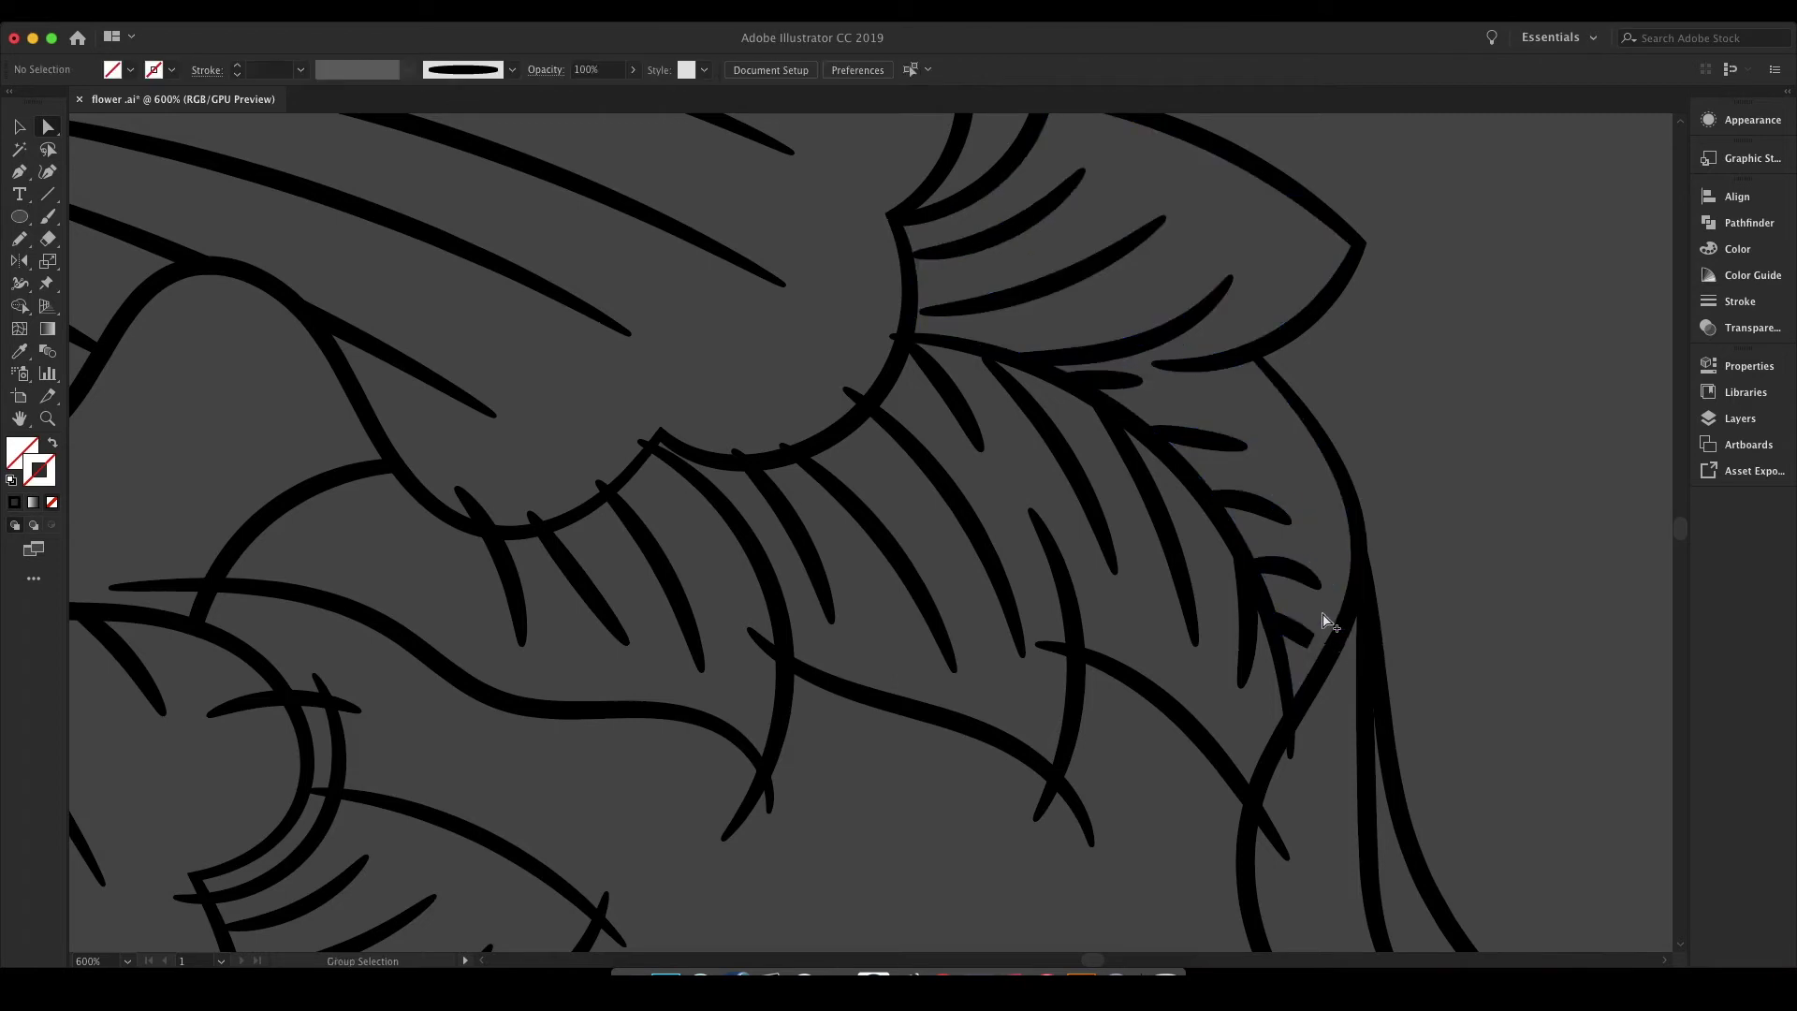
Step: Find and delete a stray stroke segment near the leaf edge
alt+click(1325, 620)
click(1331, 586)
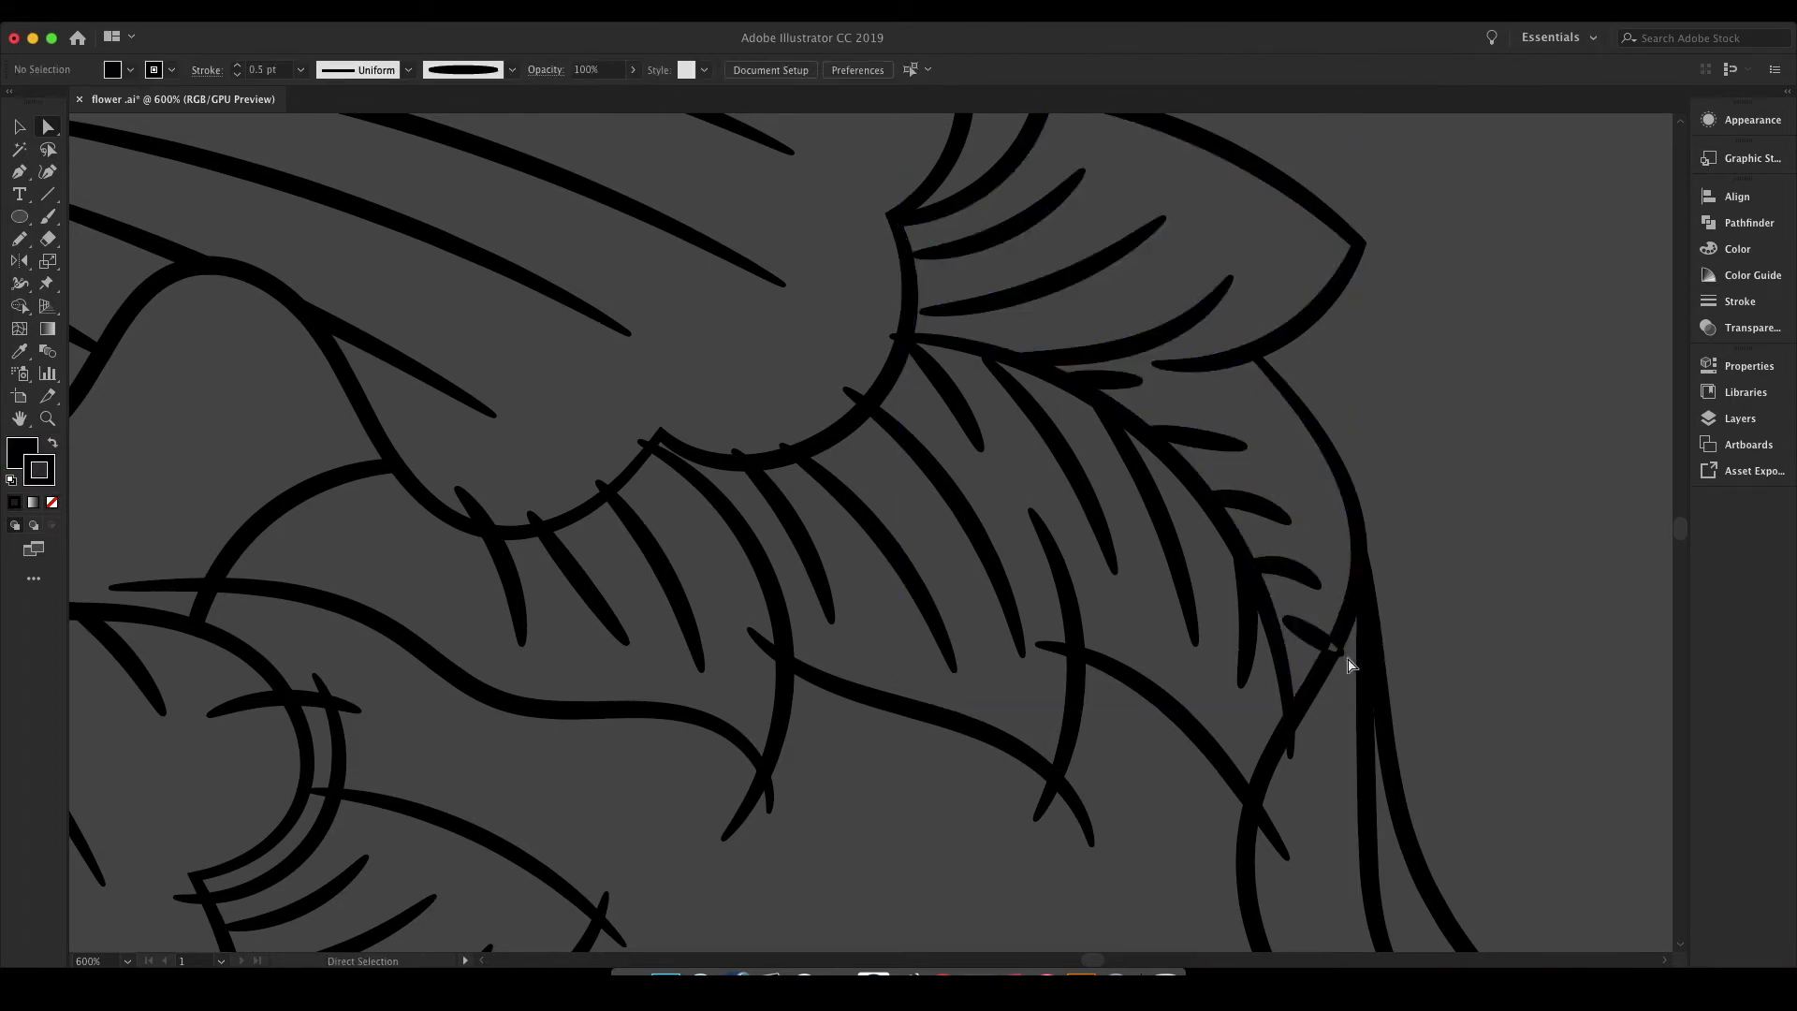
scroll(1347, 663, up, 2)
scroll(971, 674, up, 1)
scroll(539, 467, down, 3)
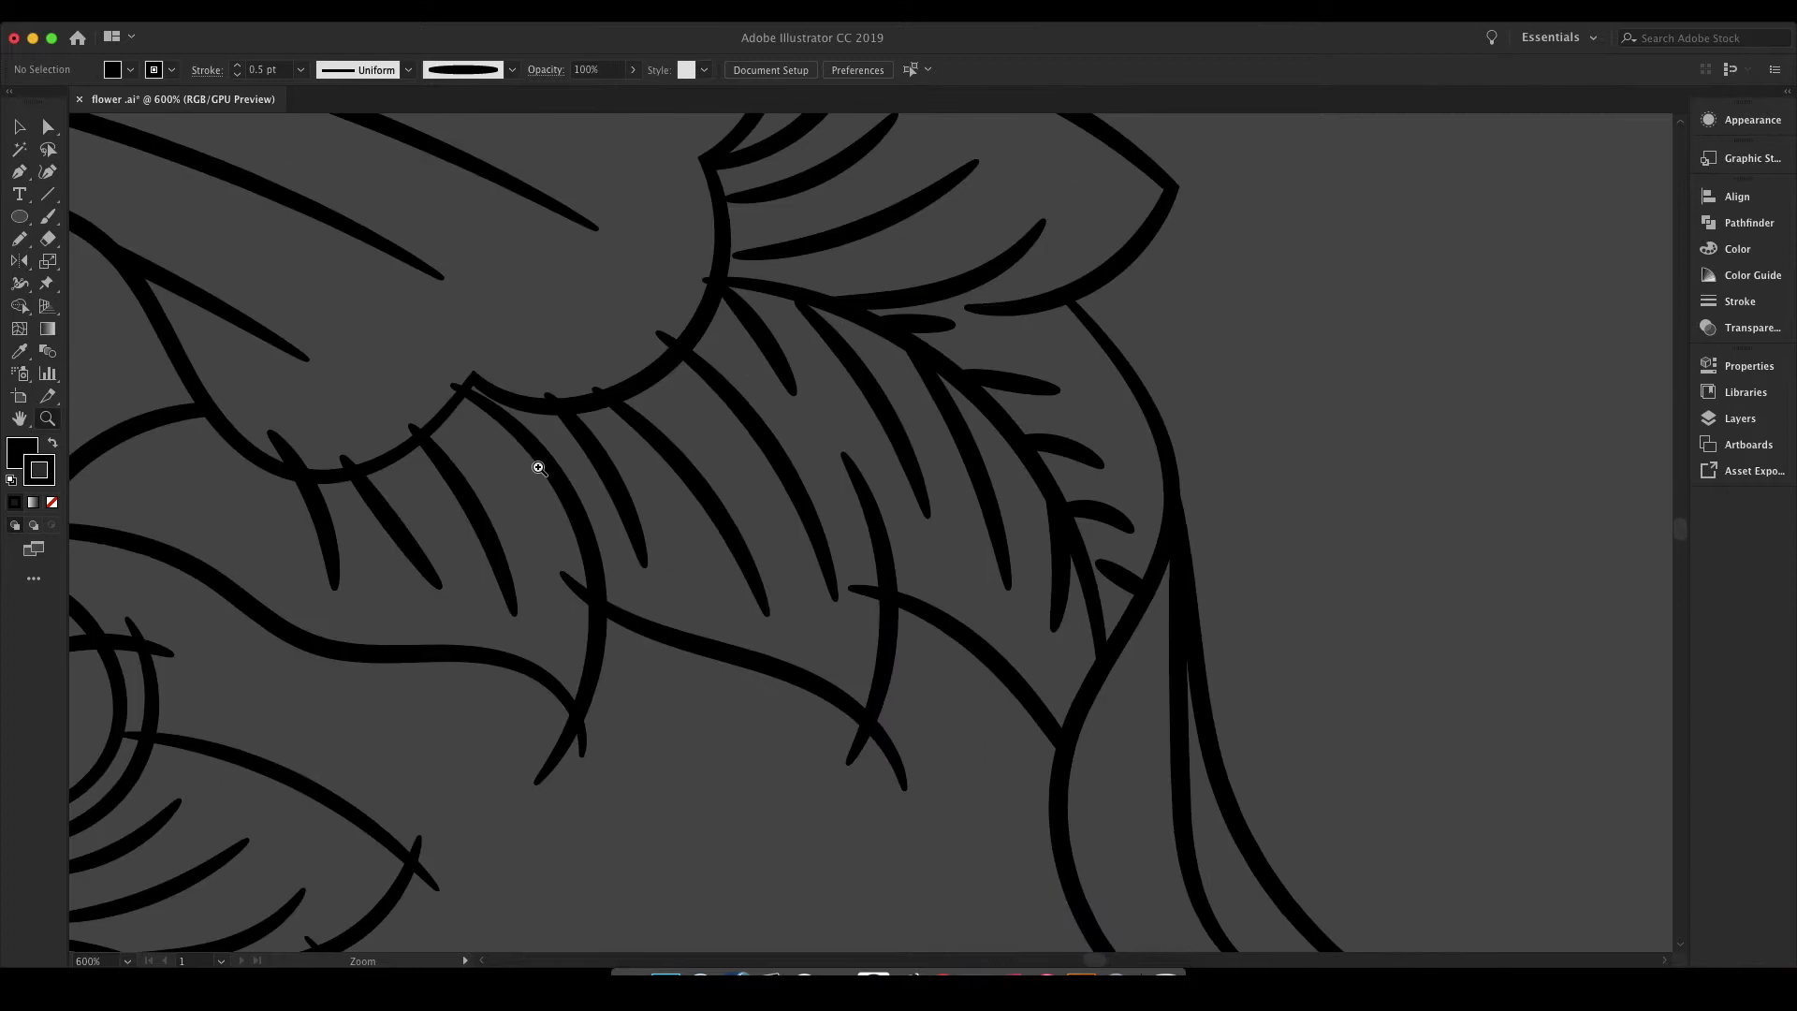
click(869, 763)
key(Delete)
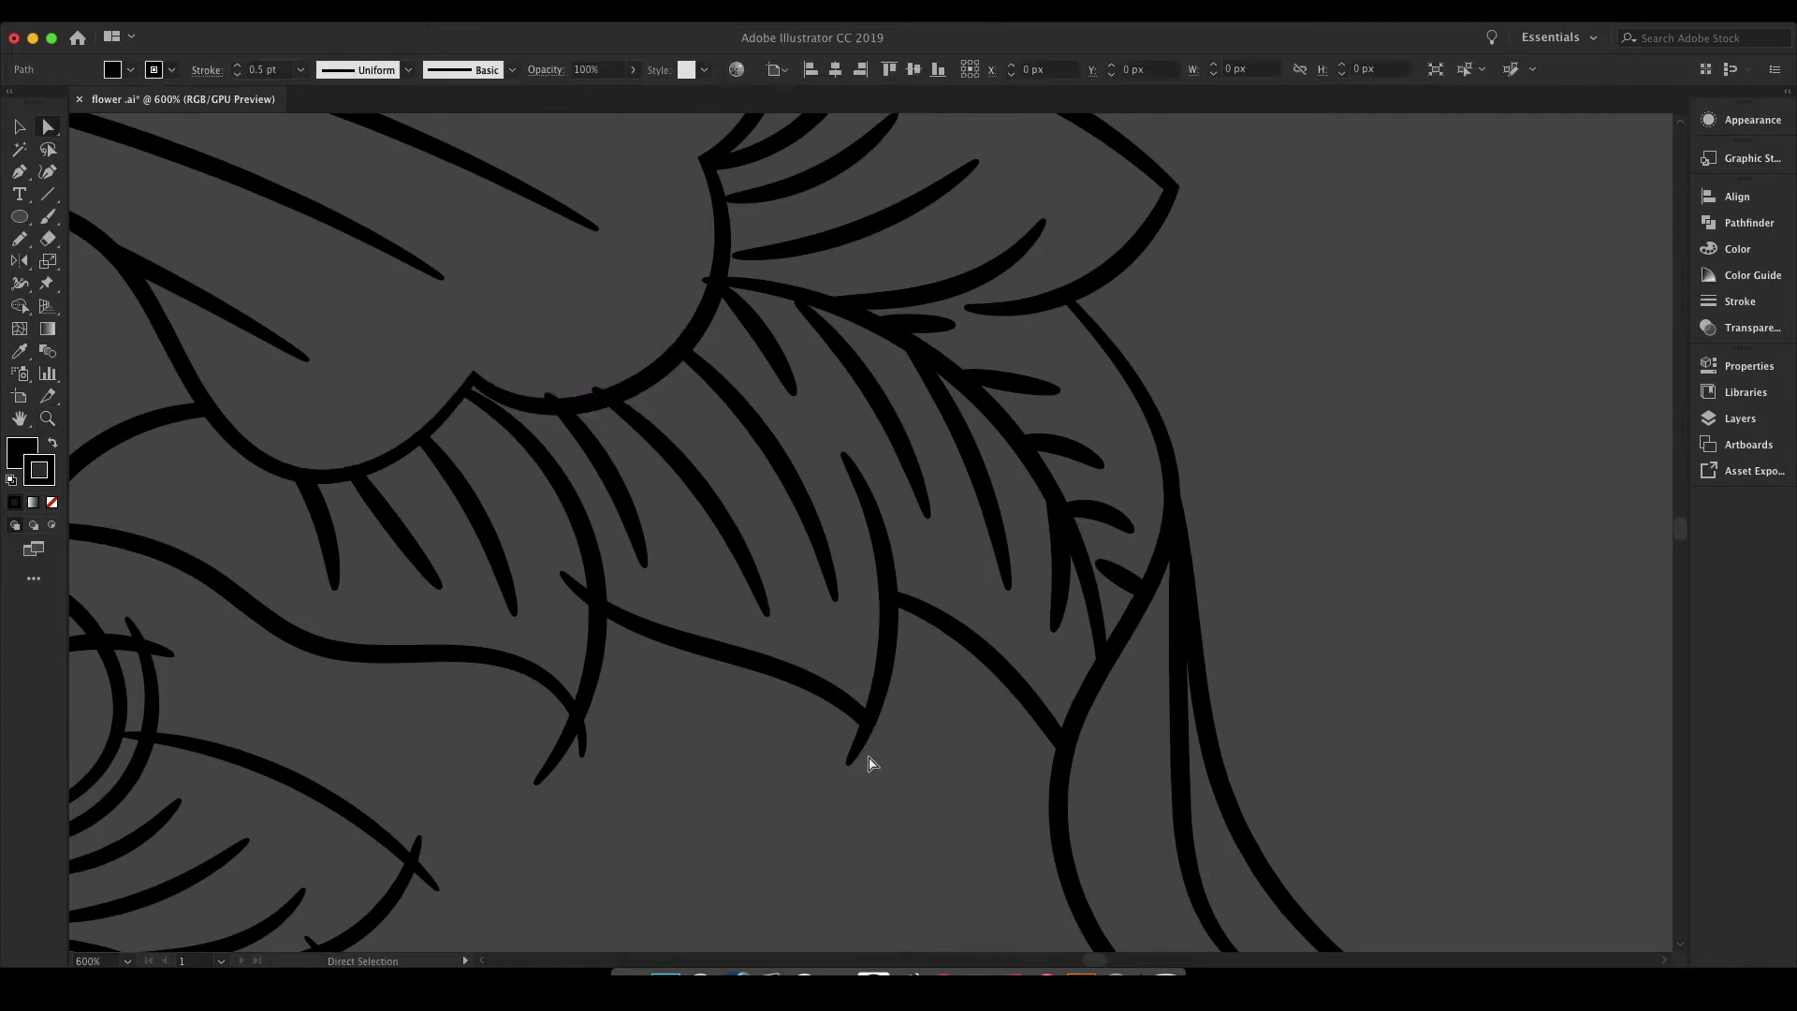
scroll(822, 595, up, 1)
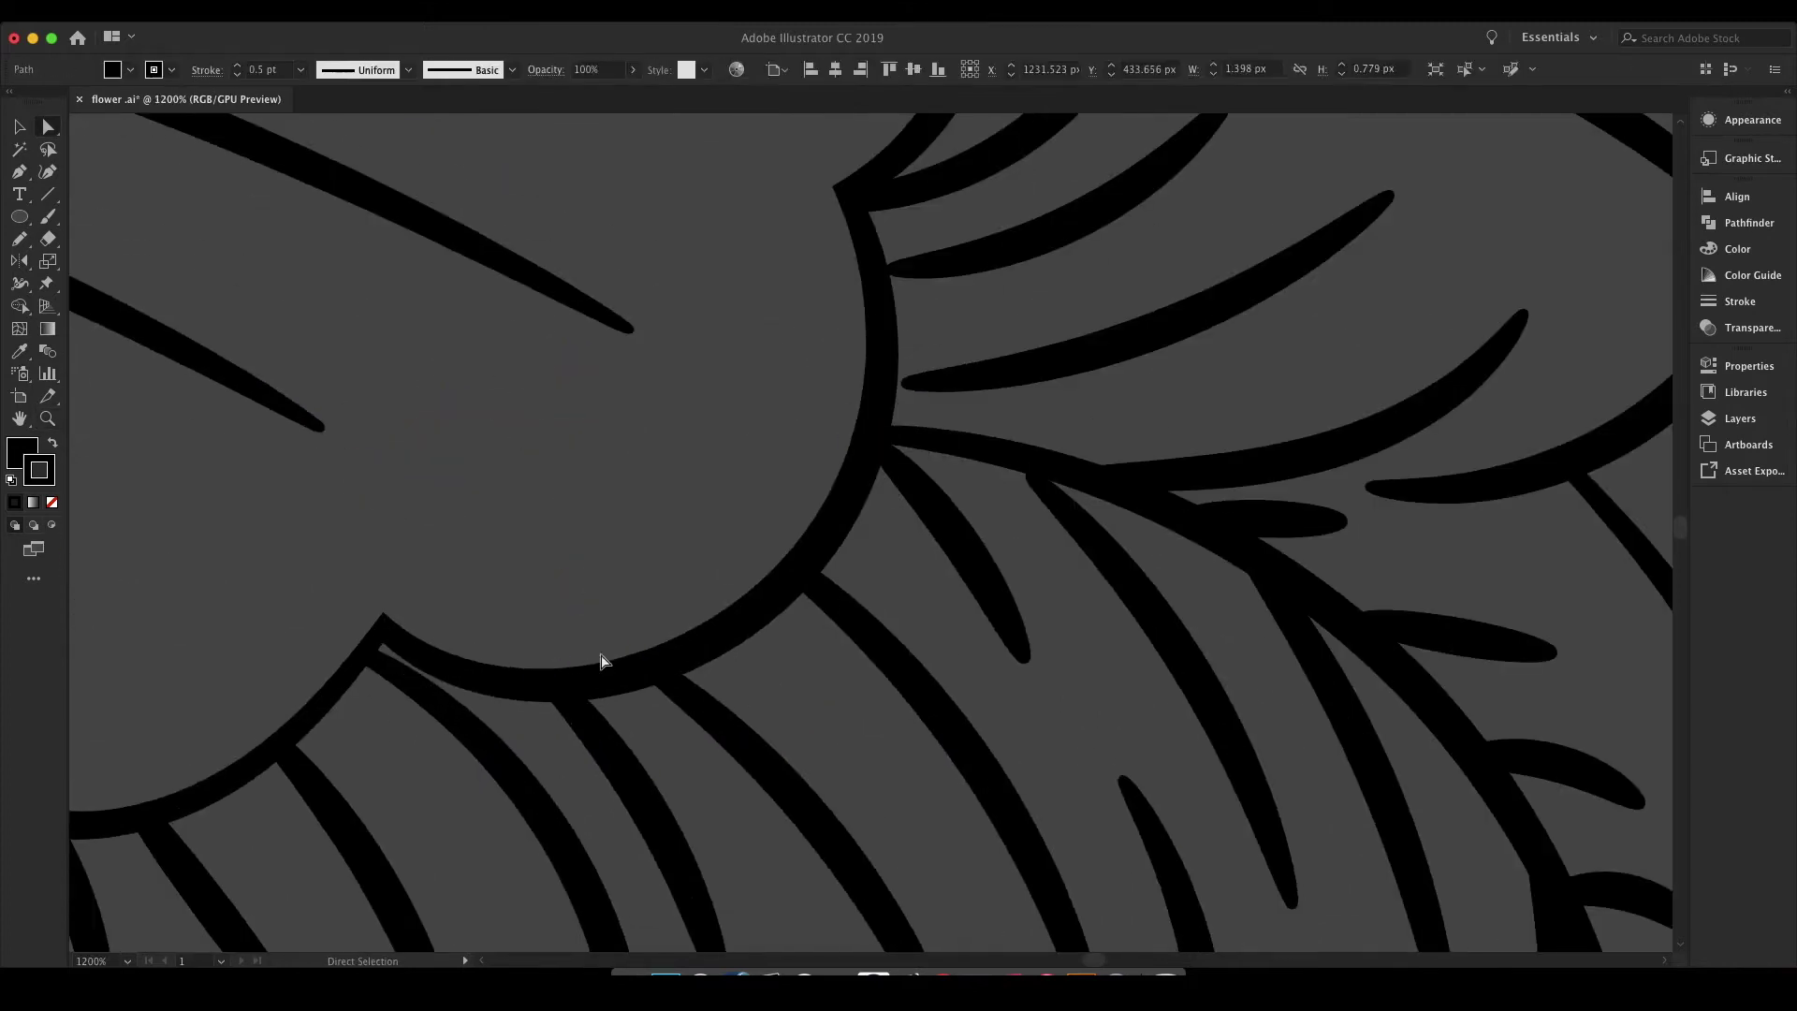
scroll(601, 661, down, 3)
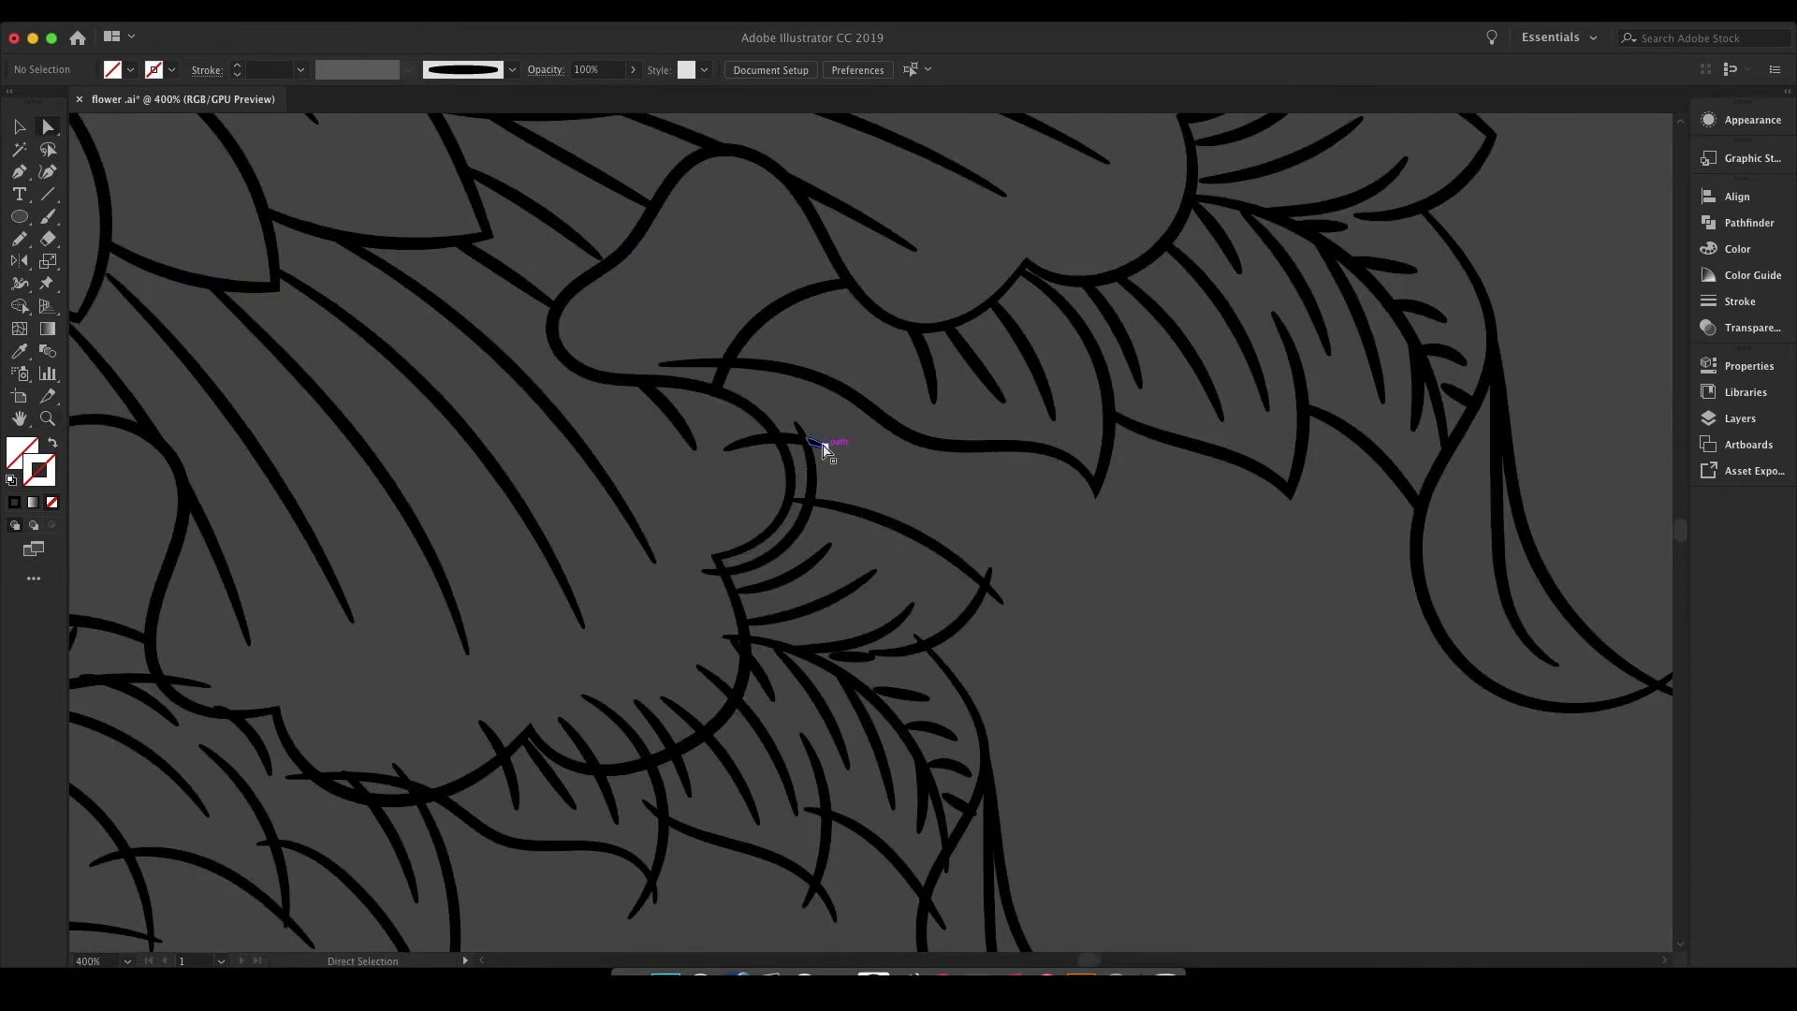
Step: Reshape a curve by nudging its anchor upward, then select a short hatch stroke
drag(807, 496, 806, 489)
scroll(836, 487, down, 1)
click(870, 573)
scroll(871, 573, down, 3)
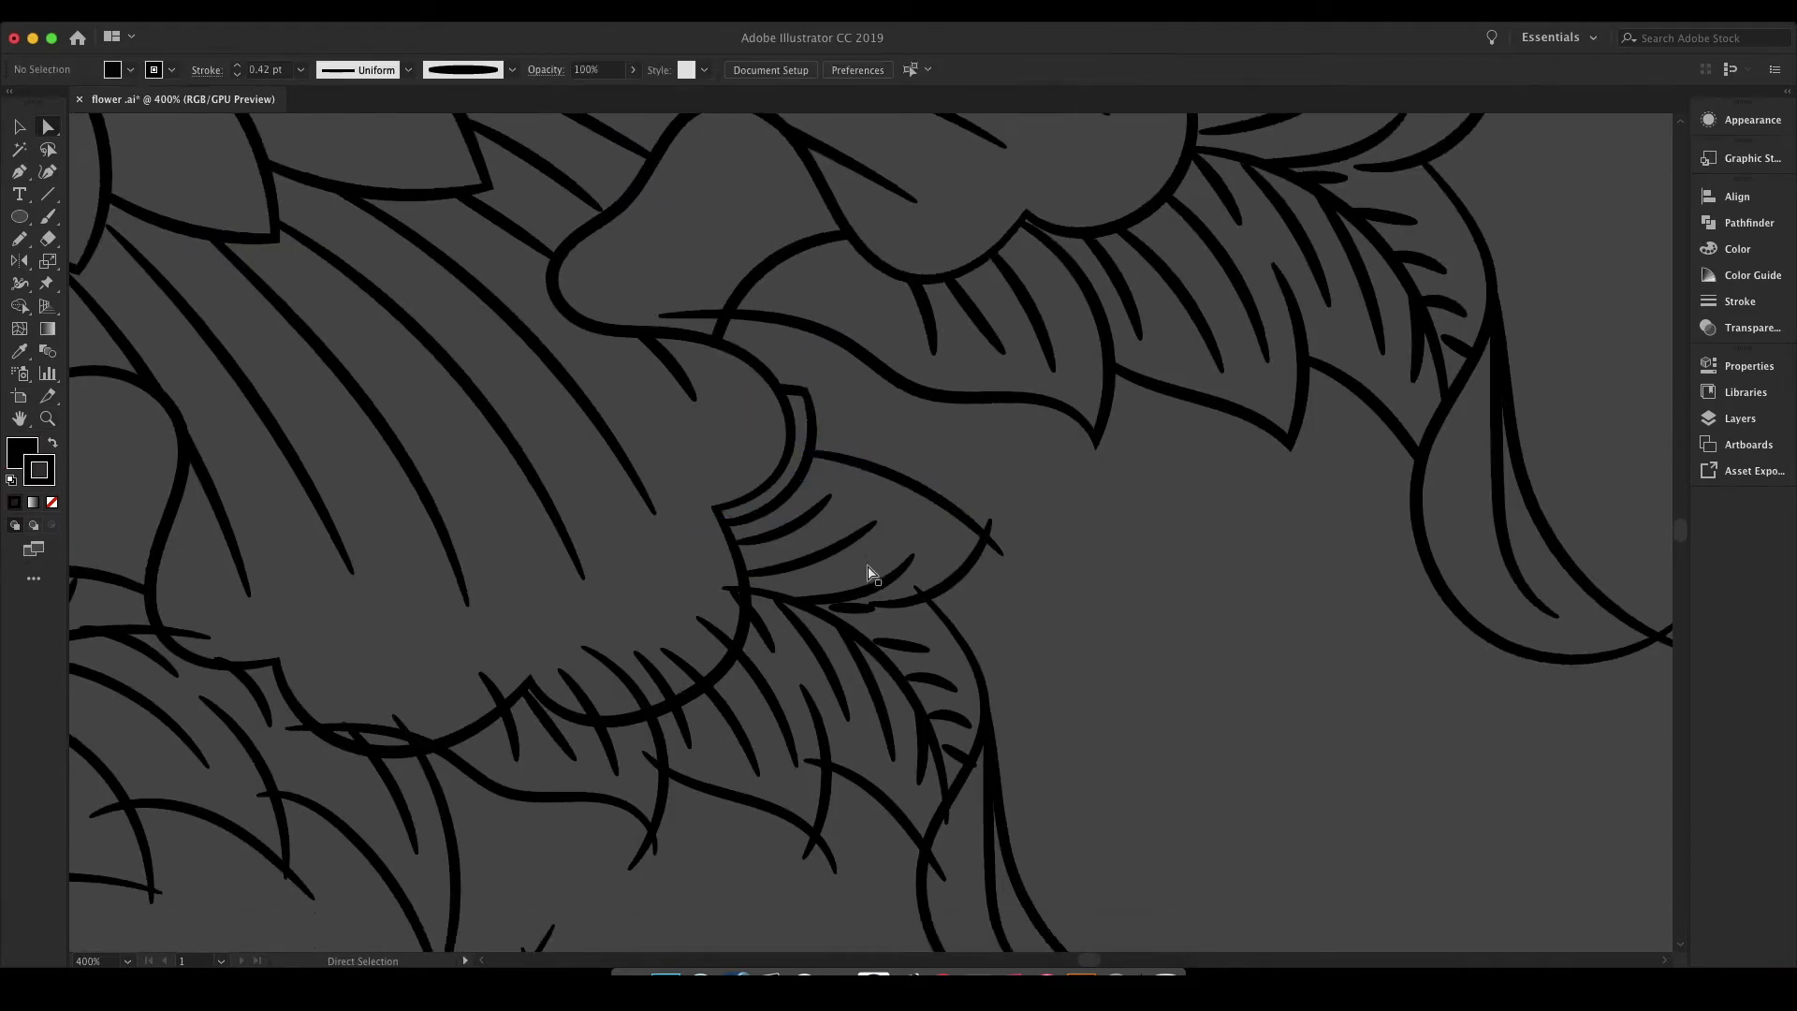
scroll(854, 566, down, 3)
scroll(1015, 602, down, 3)
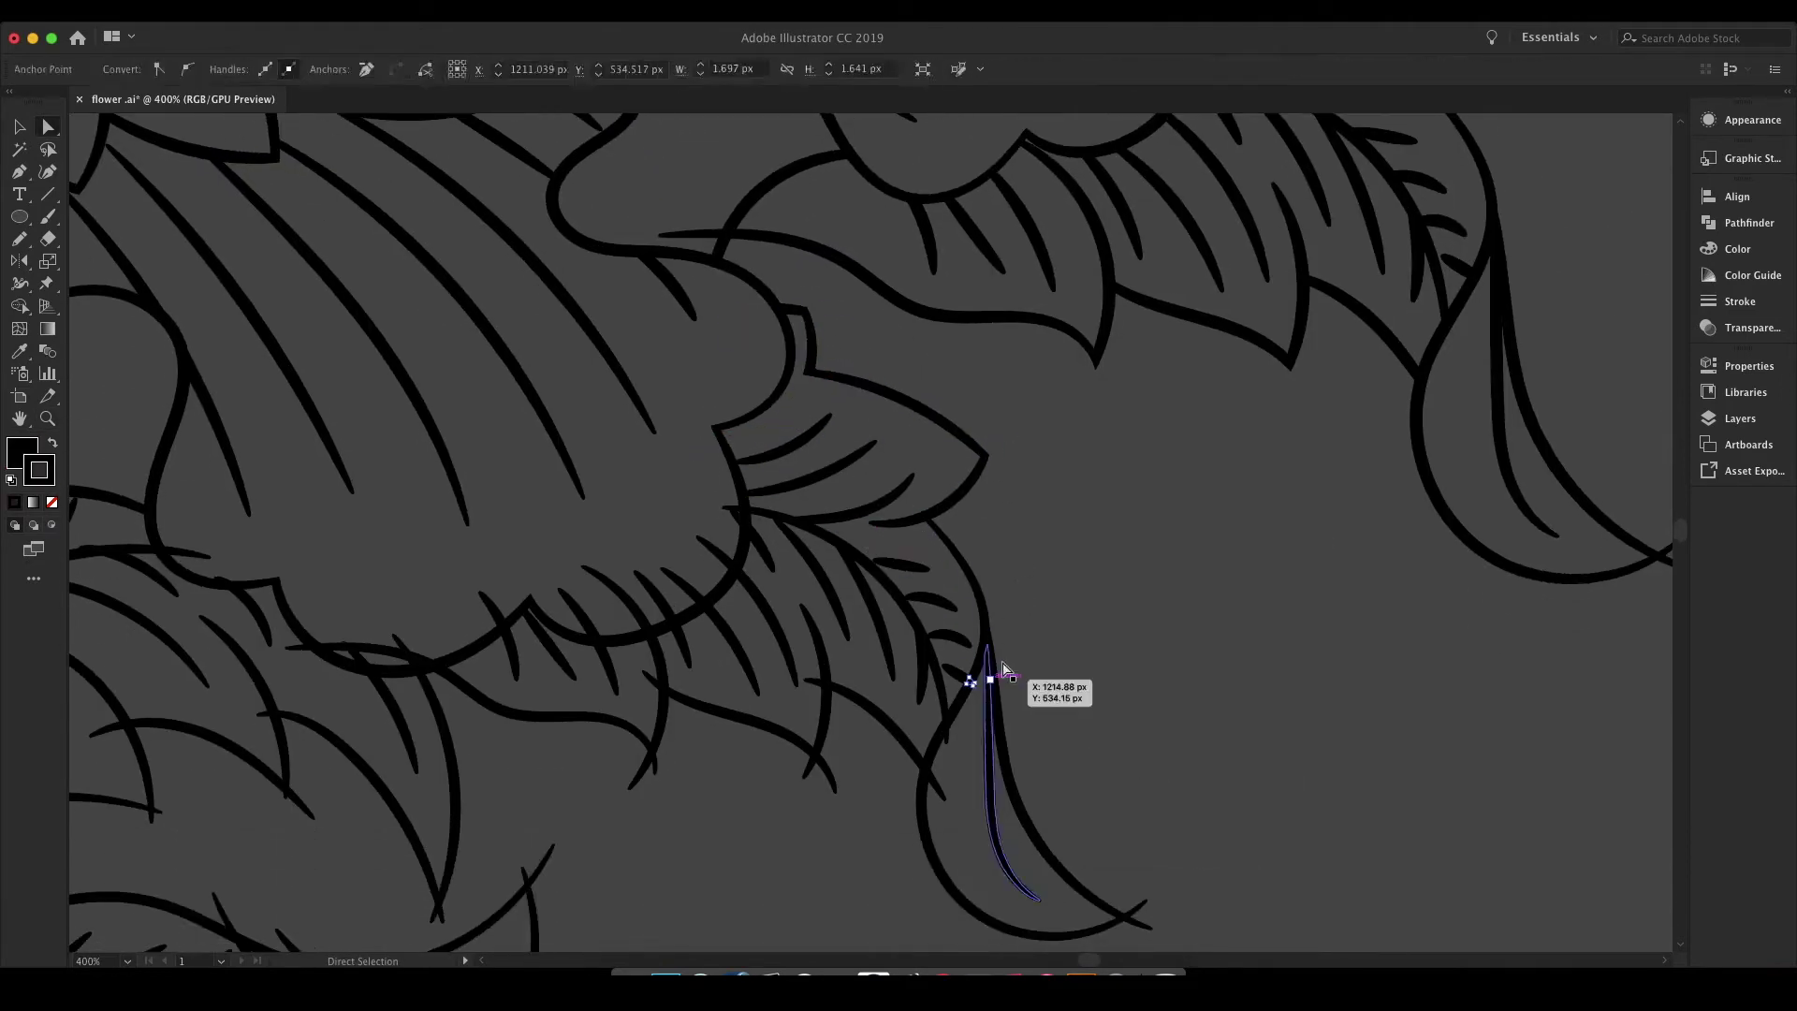
scroll(983, 682, down, 3)
click(662, 560)
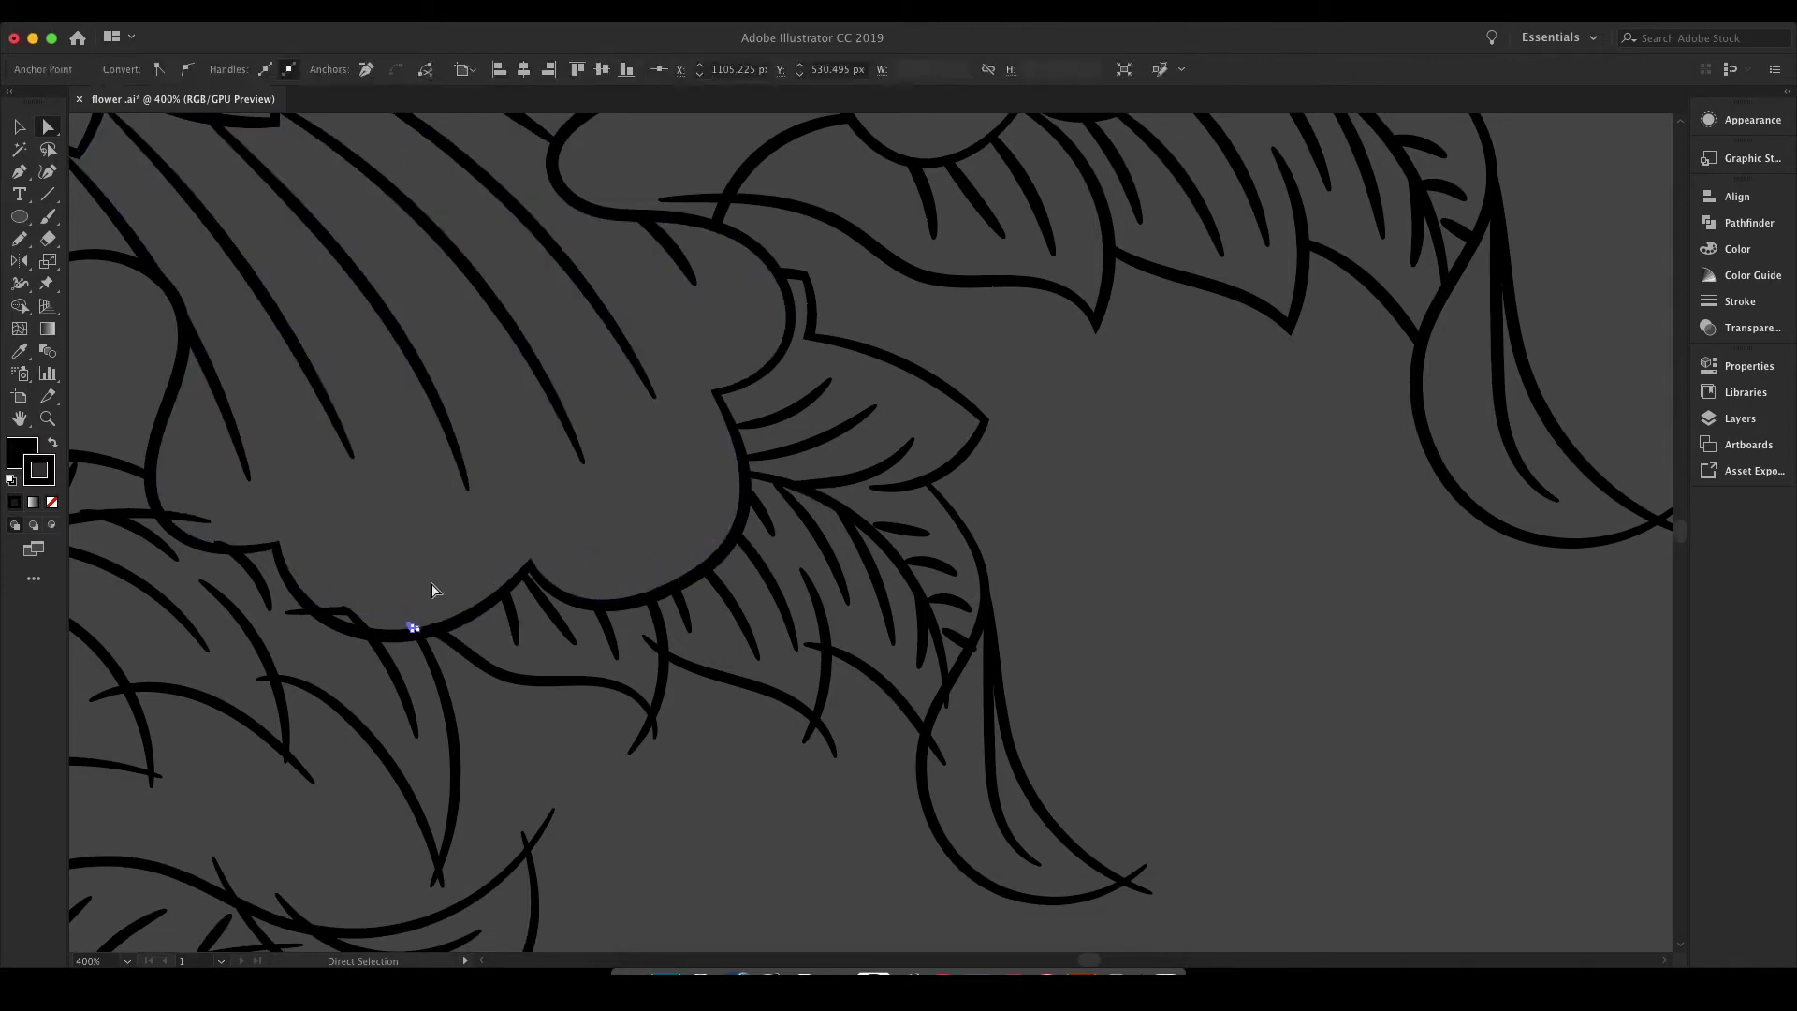
Step: Zoom out to see more of the flower and select an anchor on a leaf stroke
scroll(509, 682, down, 4)
scroll(719, 628, down, 3)
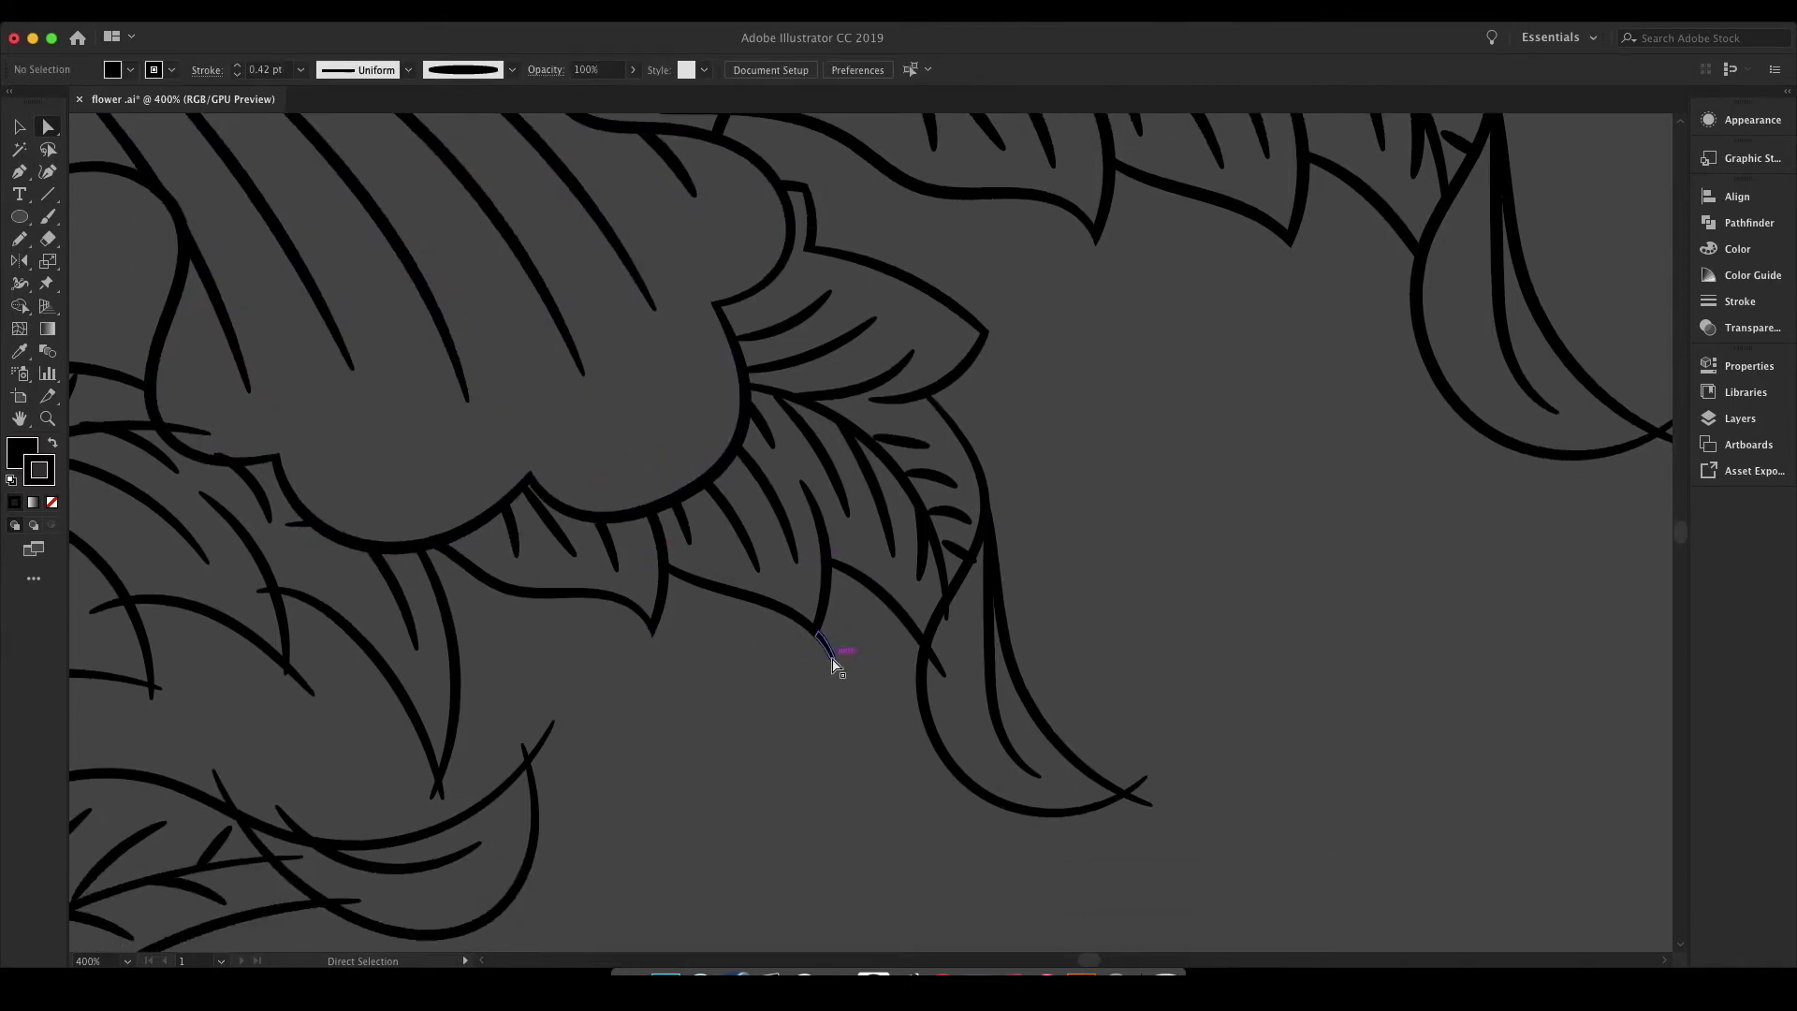
scroll(1027, 602, left, 5)
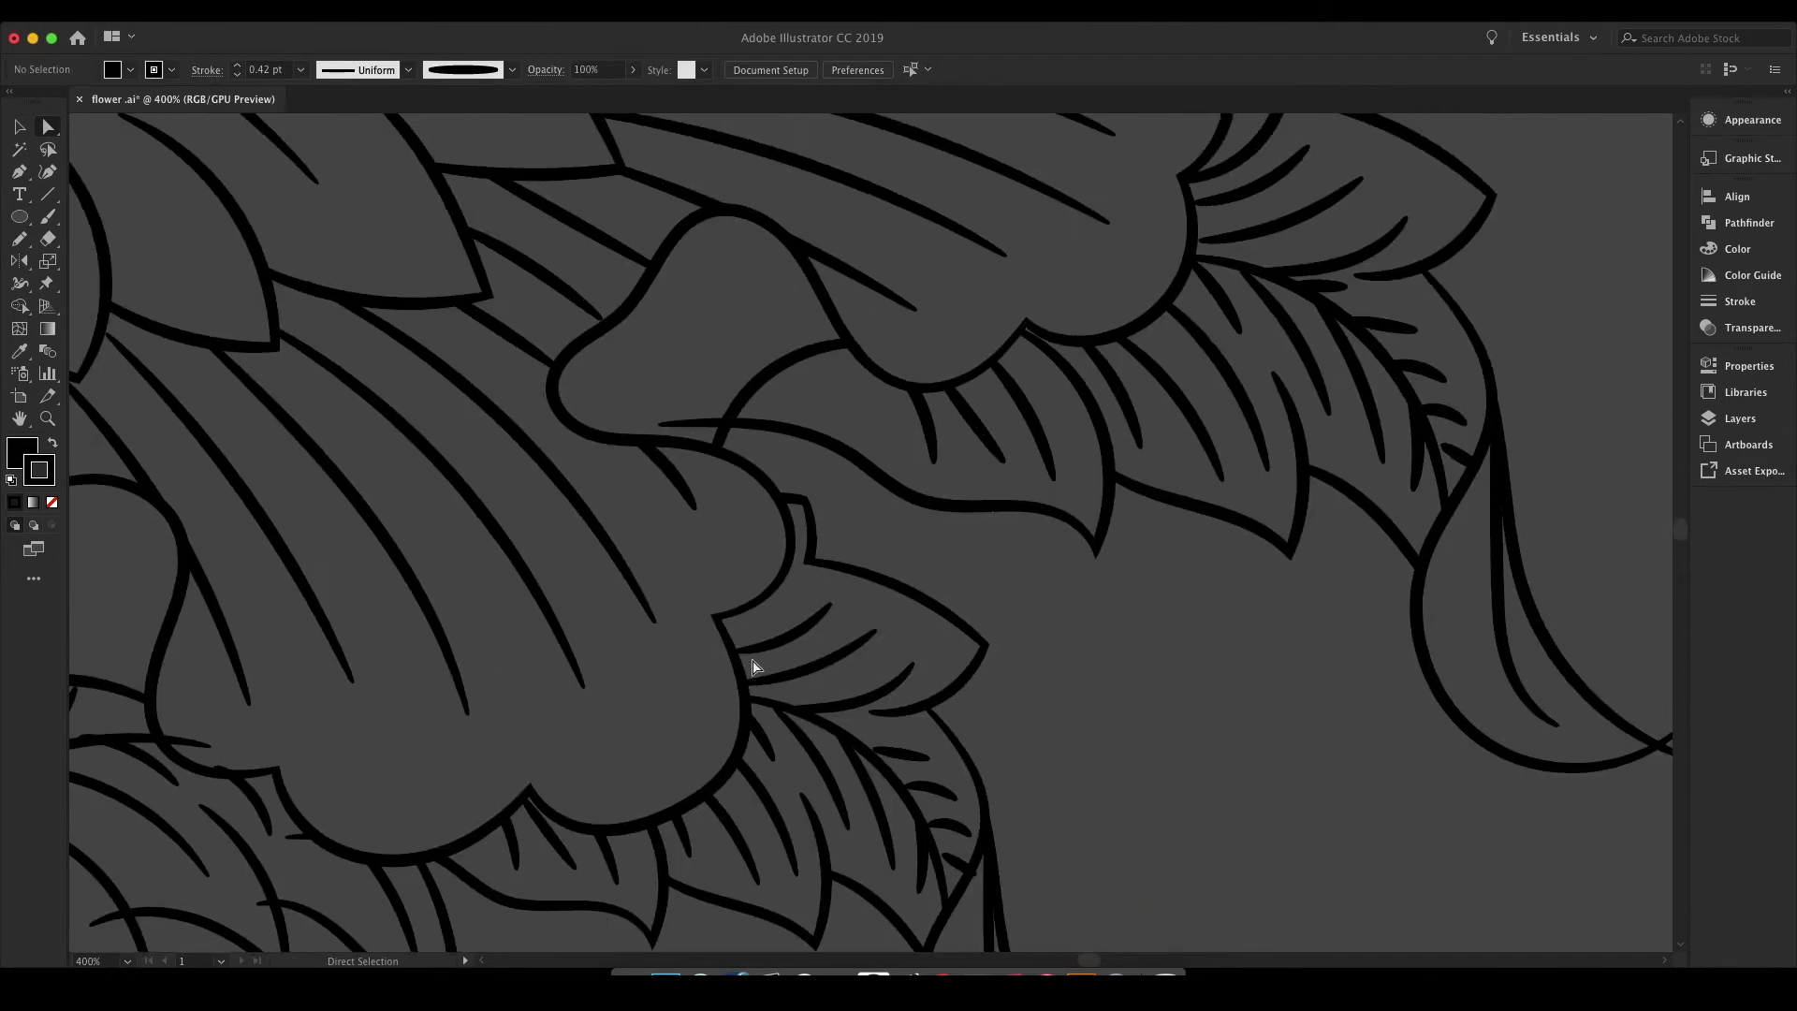
key(super+minus)
scroll(1493, 635, right, 5)
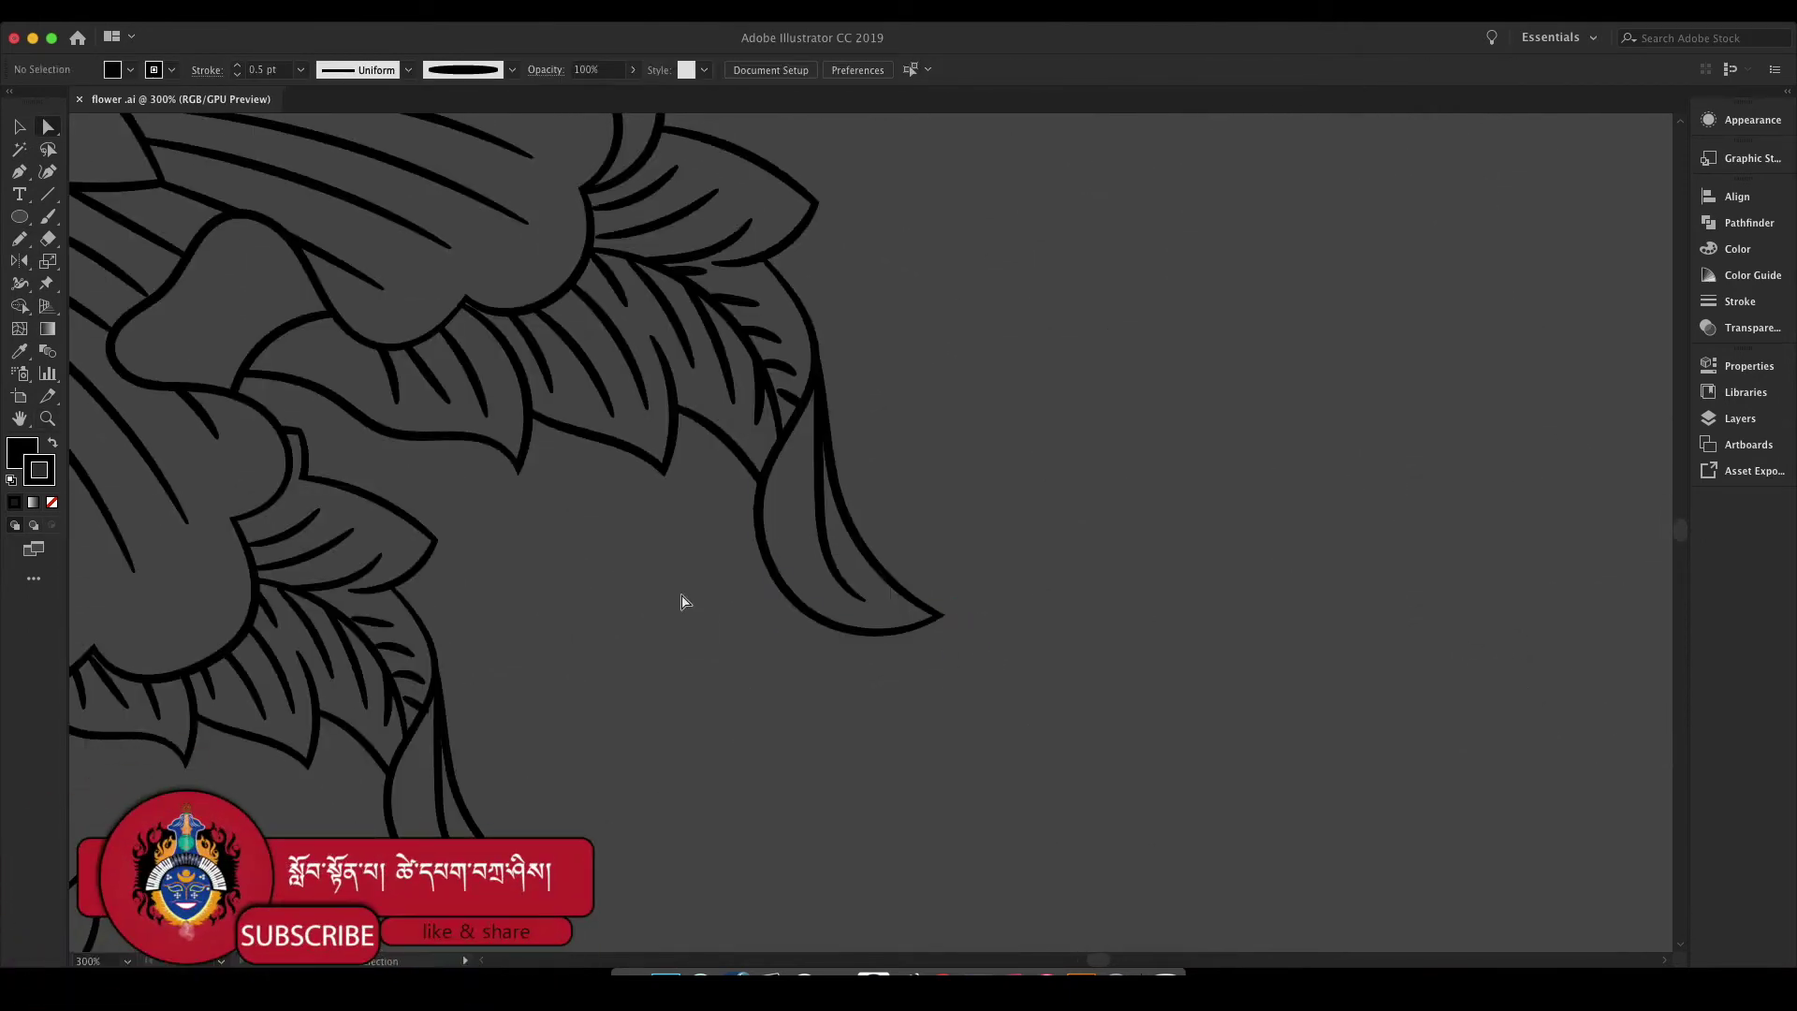
scroll(683, 601, left, 5)
scroll(580, 787, up, 10)
scroll(580, 786, left, 10)
scroll(662, 812, down, 5)
scroll(662, 812, left, 3)
click(1046, 474)
scroll(1048, 465, down, 1)
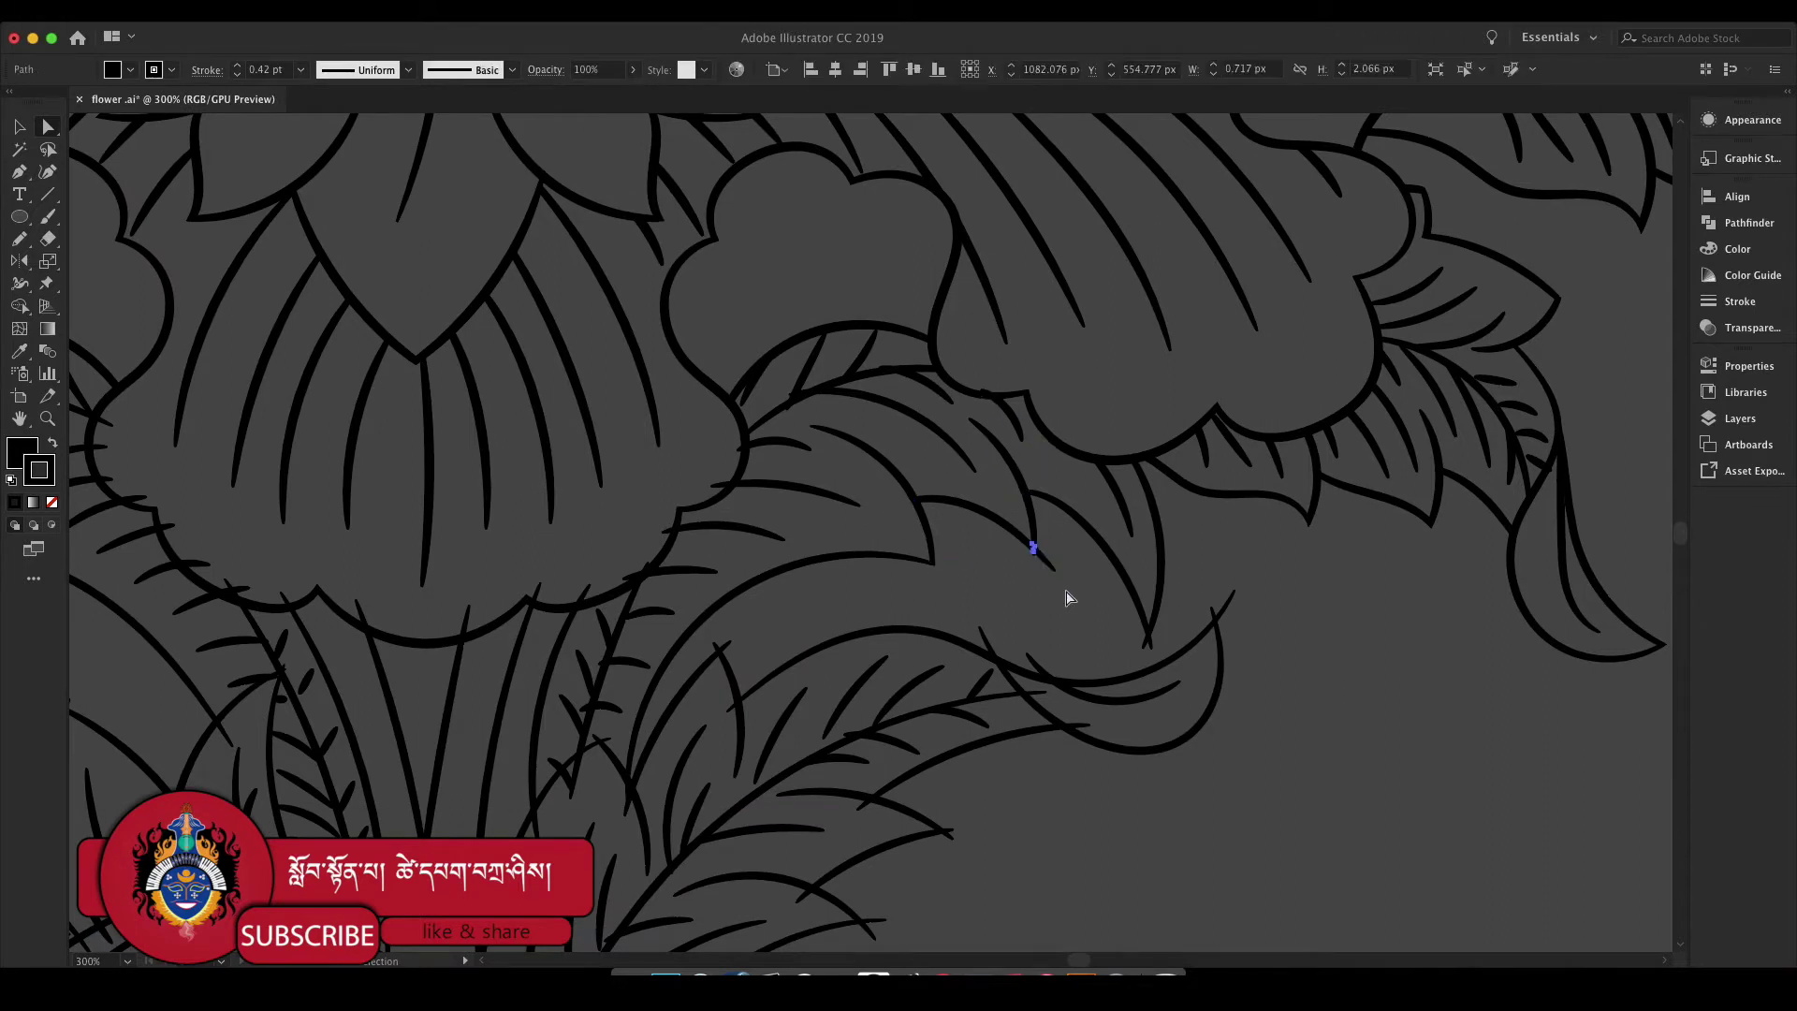
click(1067, 599)
alt+scroll(789, 597, up, 3)
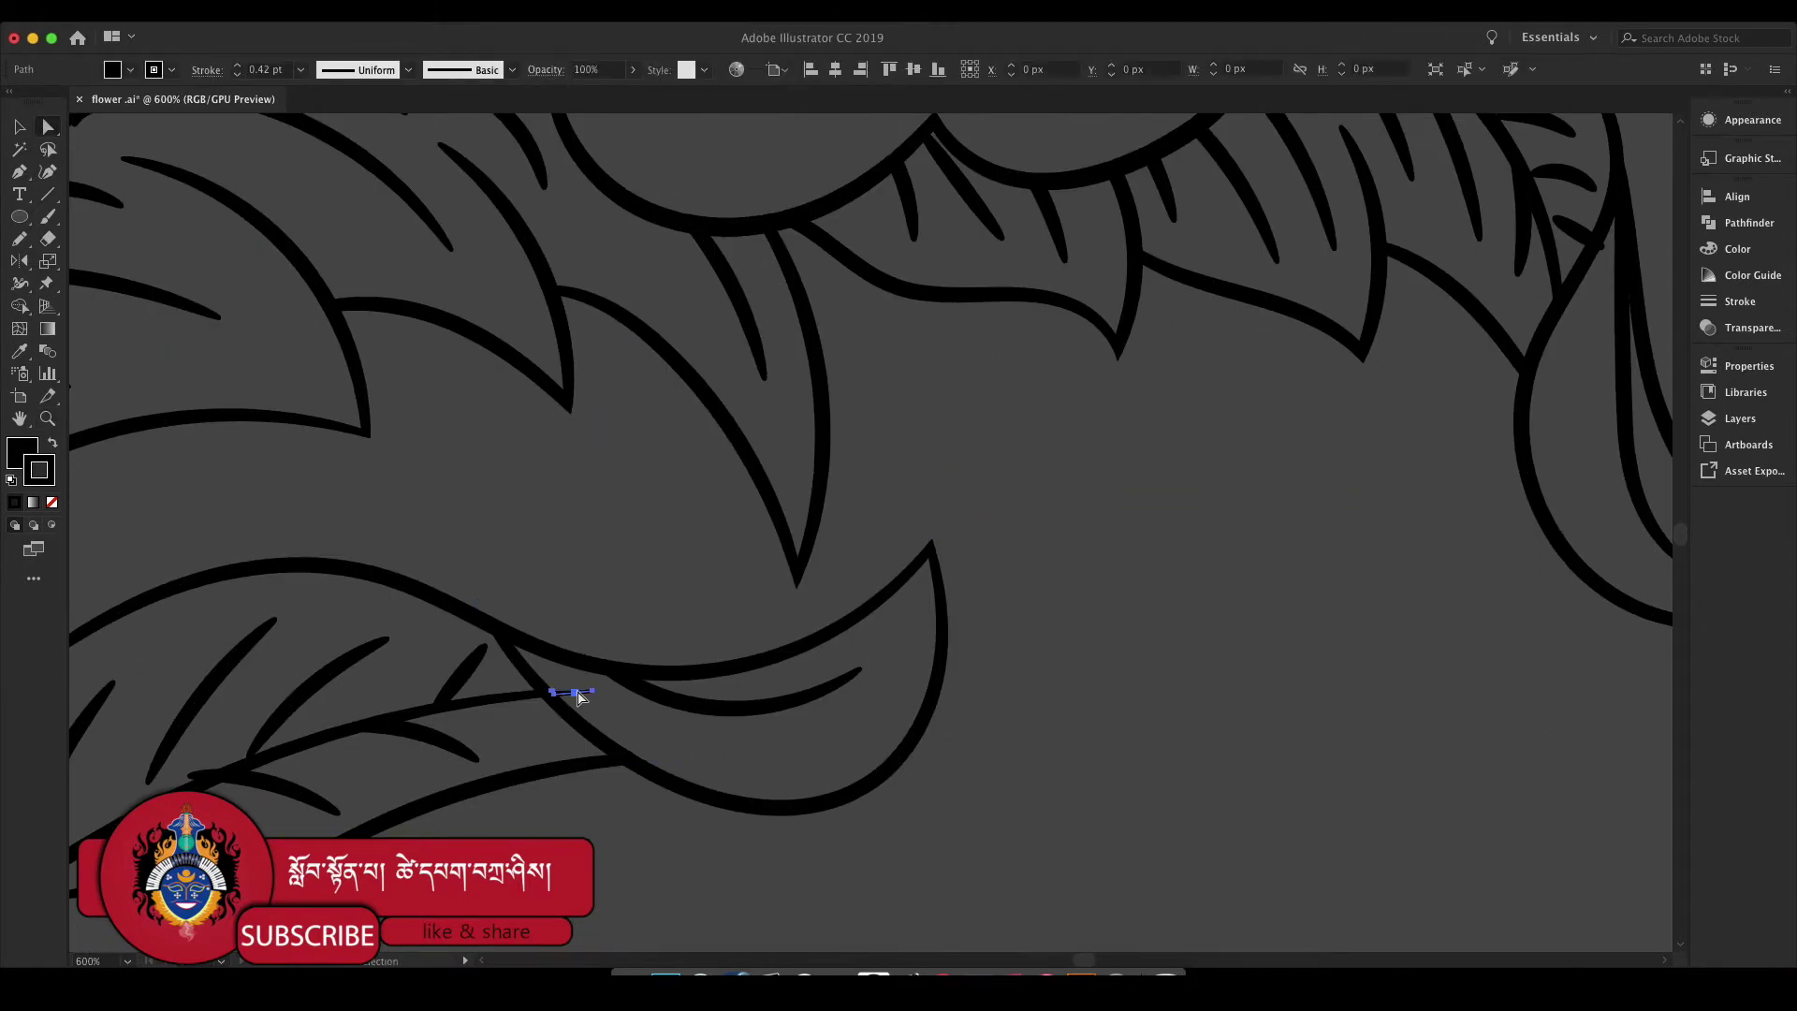
Step: Inspect the joint where the vein strokes meet the petal, selecting its anchors and stroke
key(z)
alt+scroll(478, 673, down, 2)
scroll(795, 567, down, 2)
key(a)
scroll(794, 568, down, 2)
scroll(749, 468, down, 1)
click(709, 387)
key(z)
scroll(889, 421, up, 3)
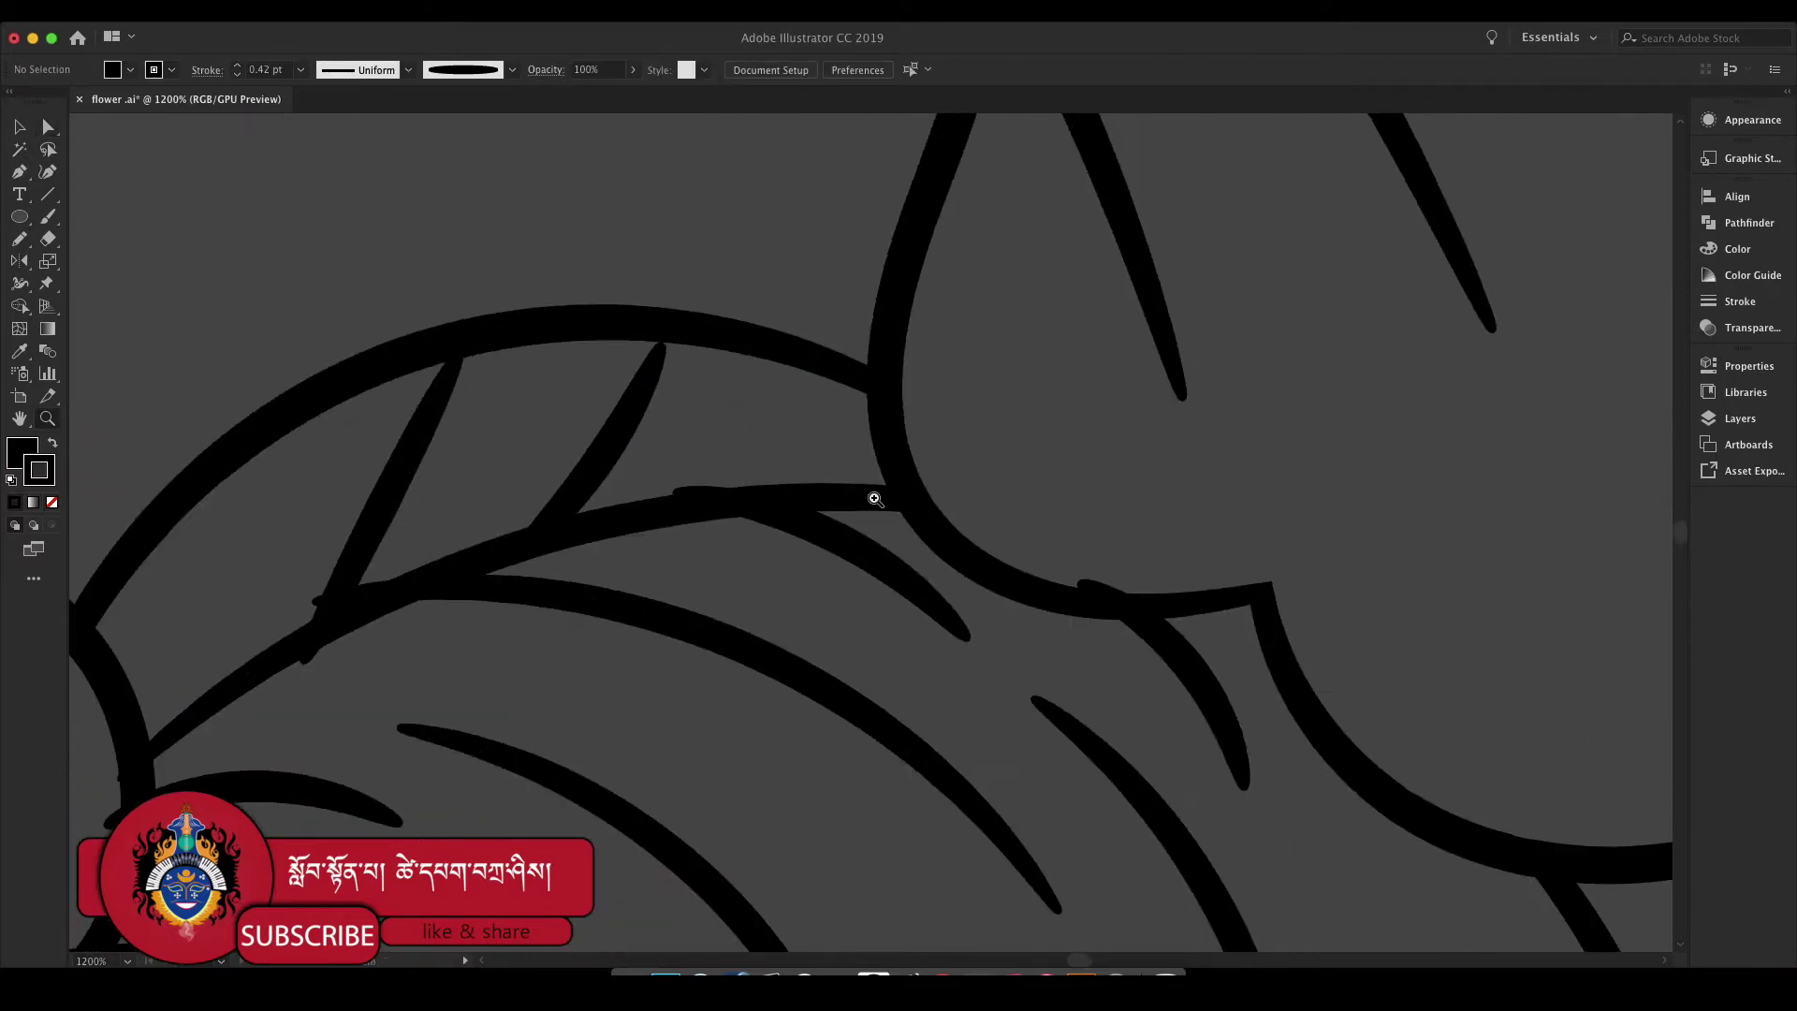
scroll(562, 646, down, 1)
click(121, 744)
scroll(391, 821, down, 1)
click(980, 323)
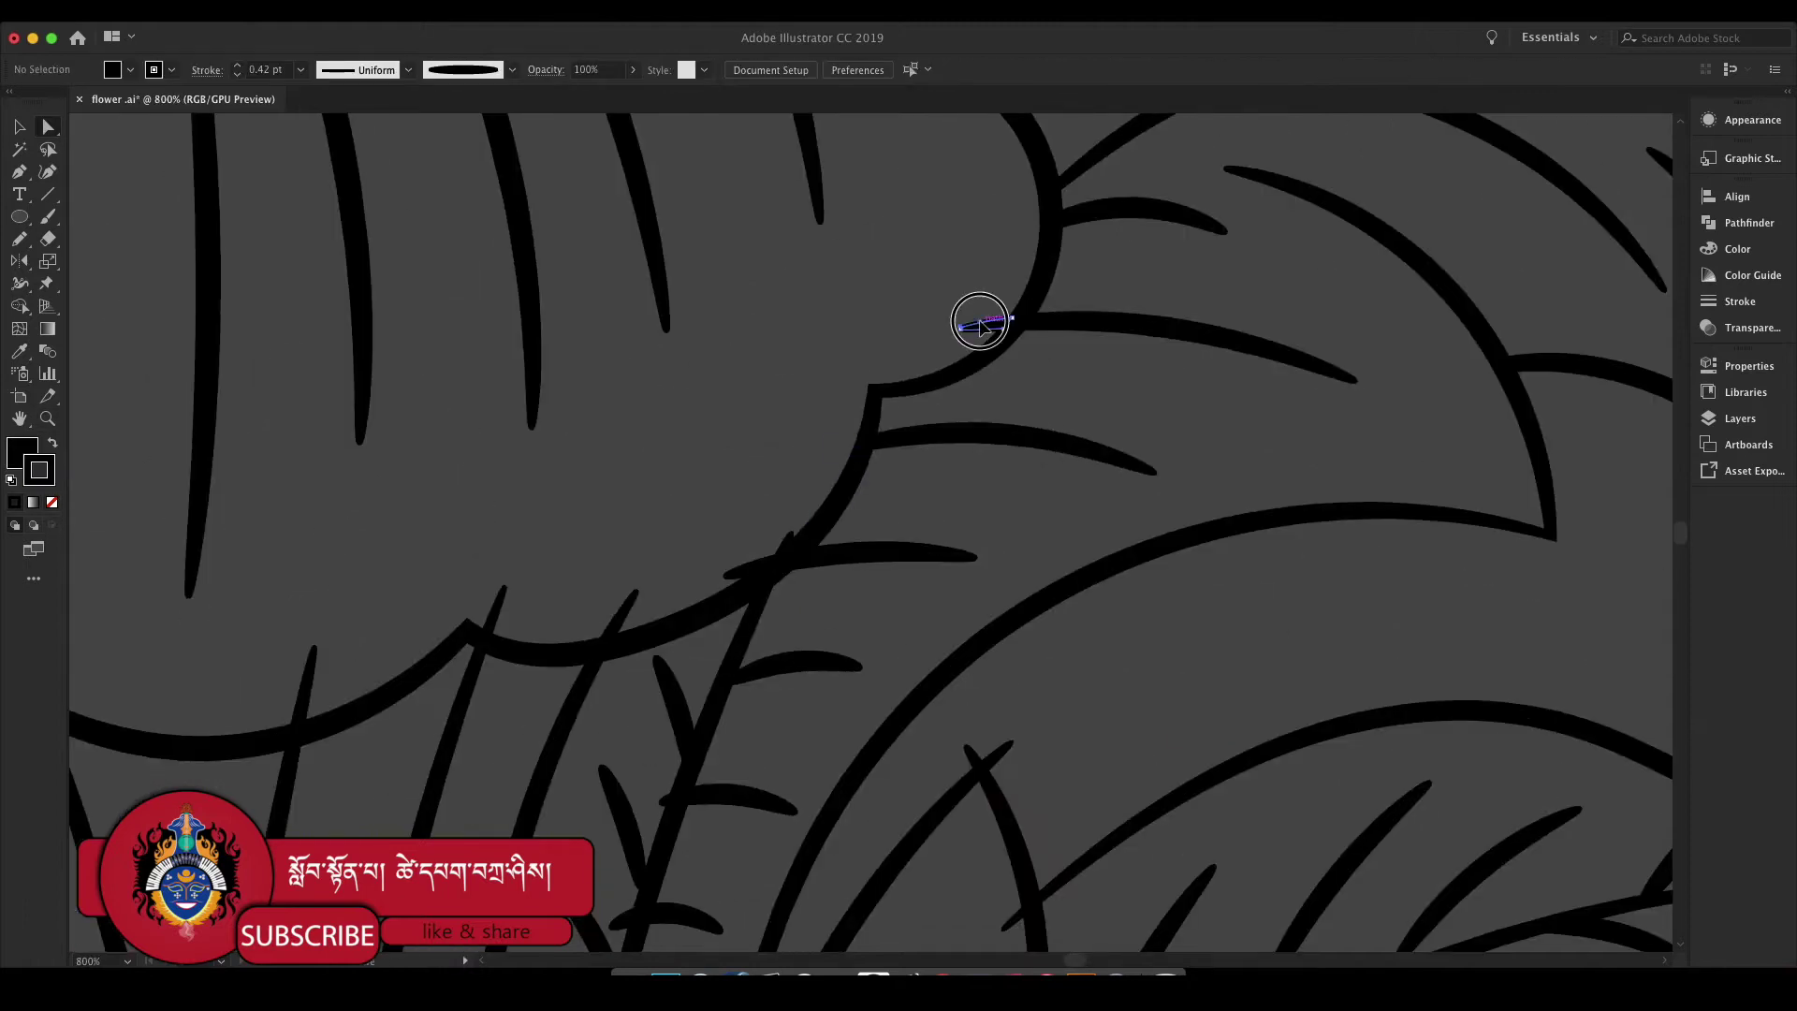
scroll(983, 742, down, 2)
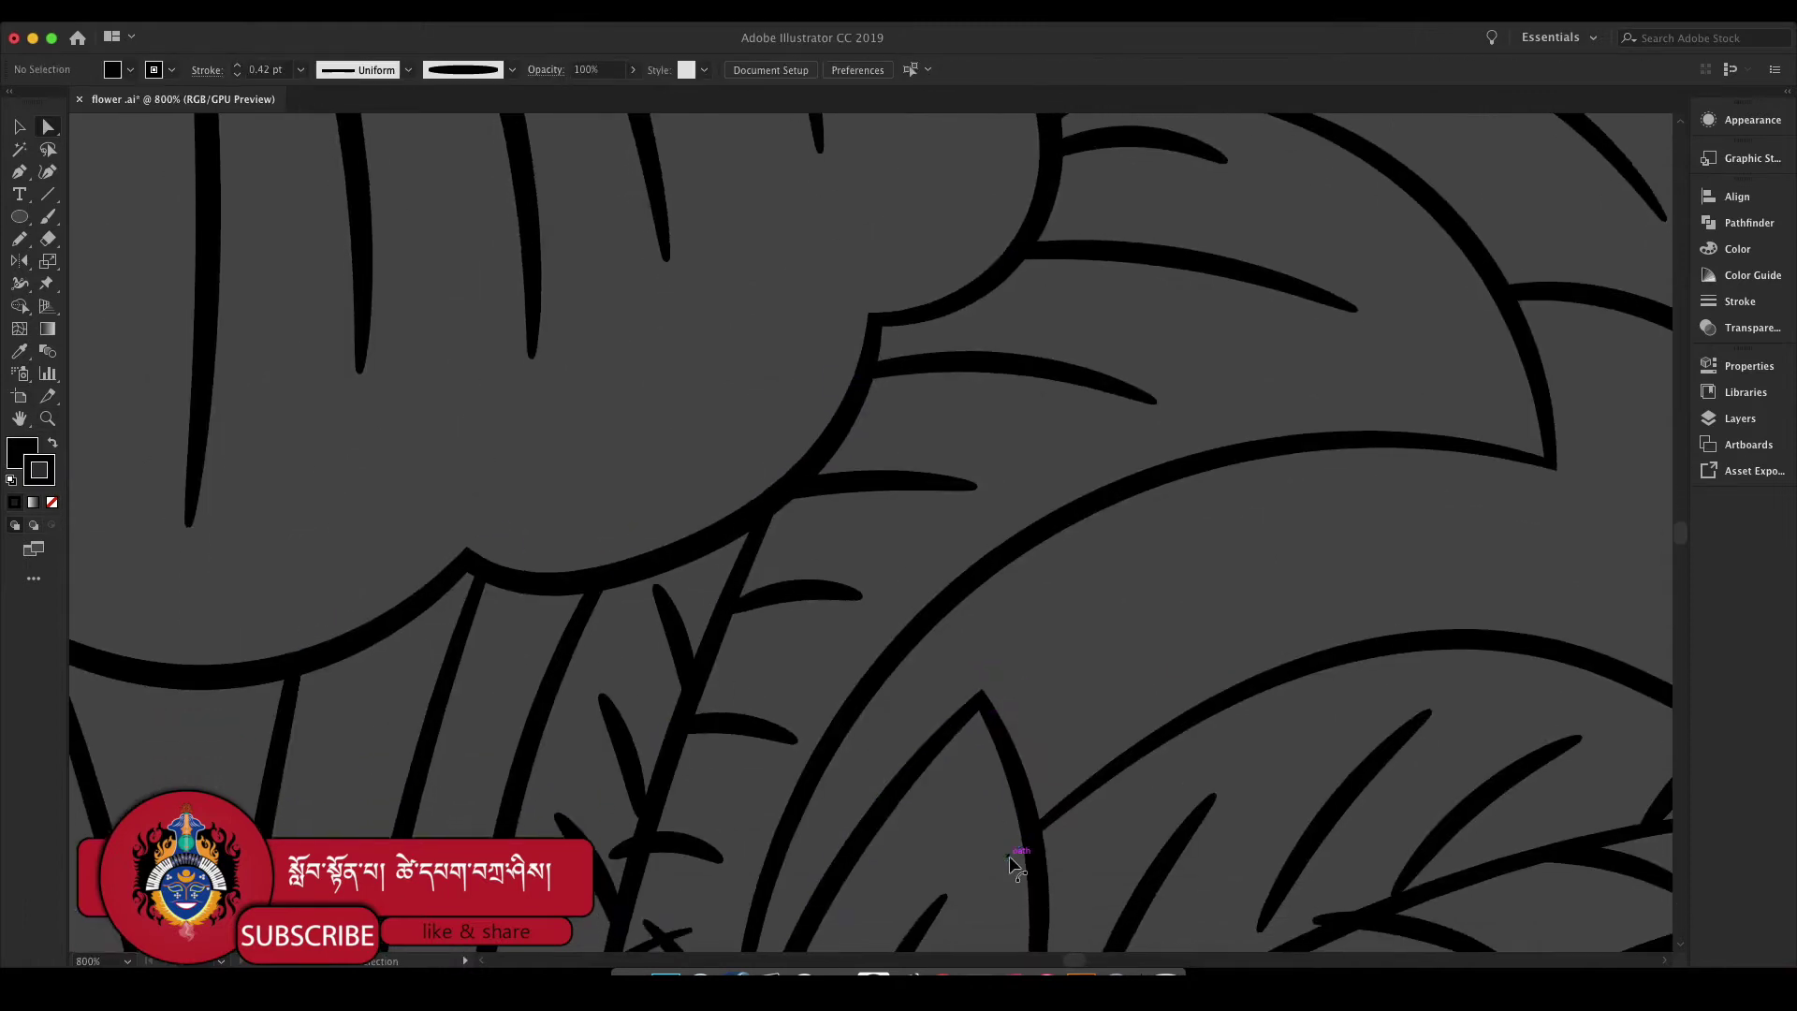
scroll(1011, 854, down, 1)
Step: Delete the short stray stroke among the stems
key(z)
key(a)
scroll(843, 430, down, 5)
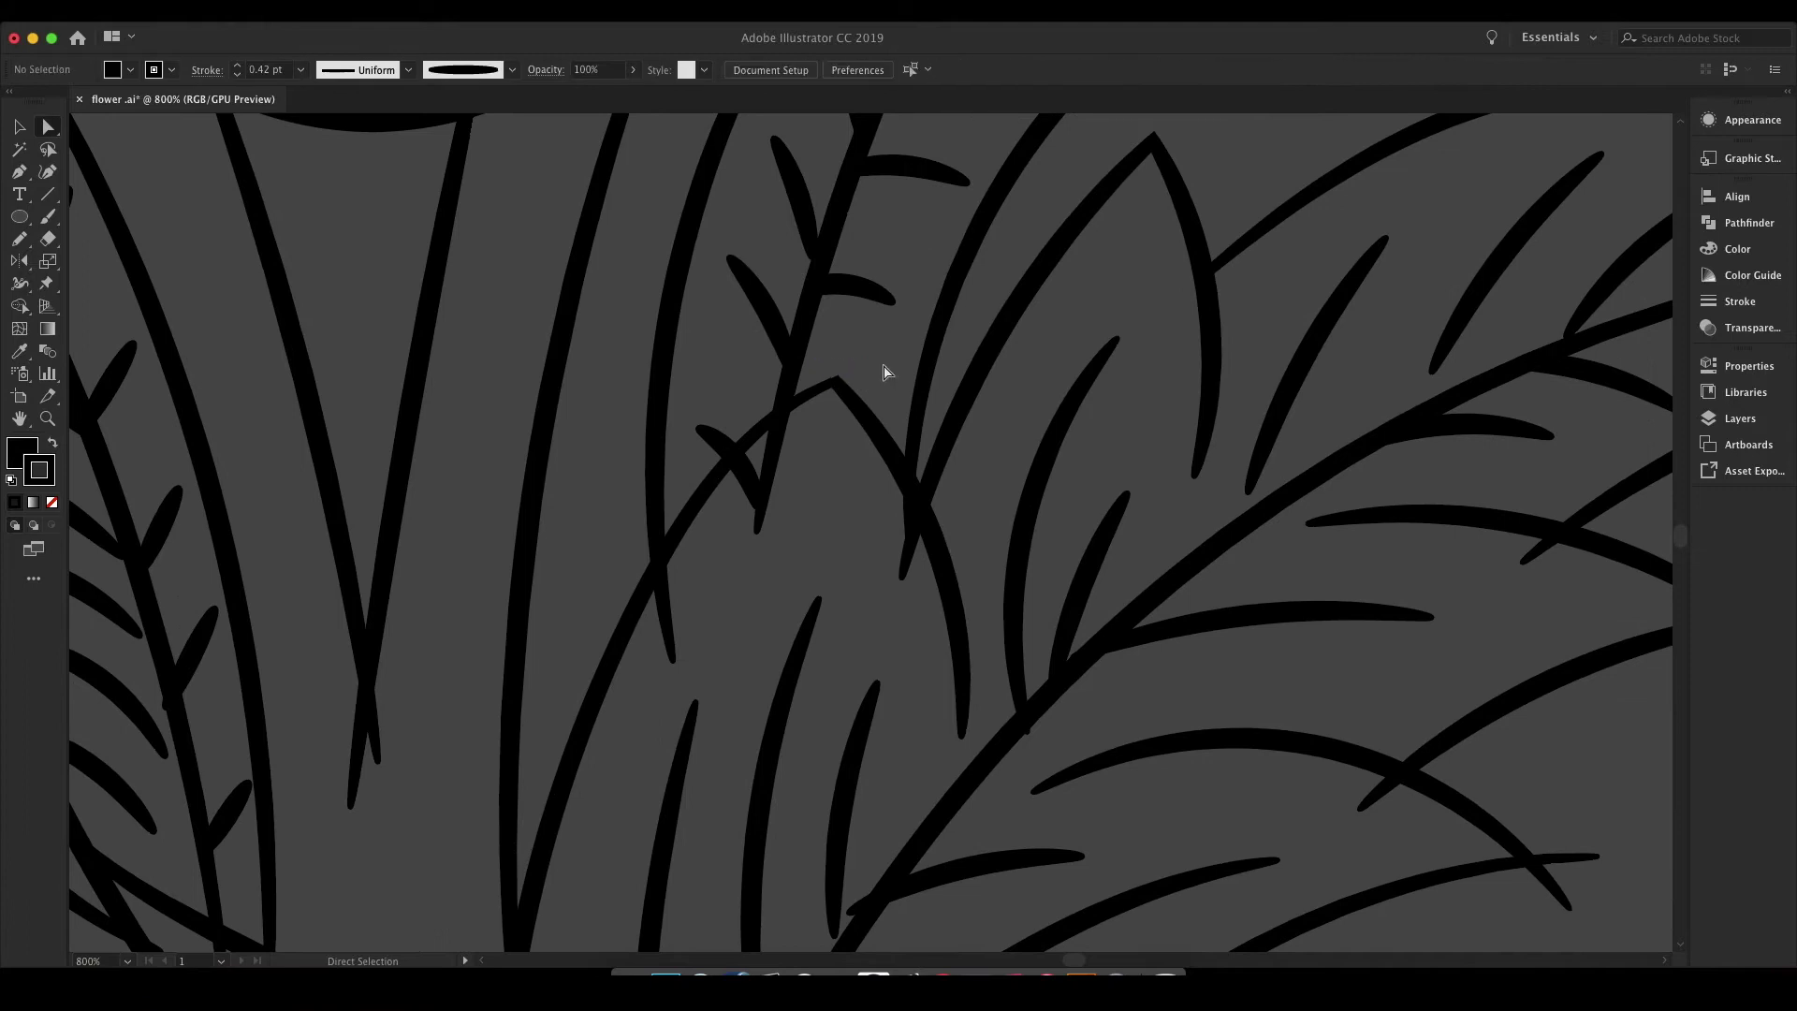
scroll(775, 535, down, 1)
click(944, 522)
key(Delete)
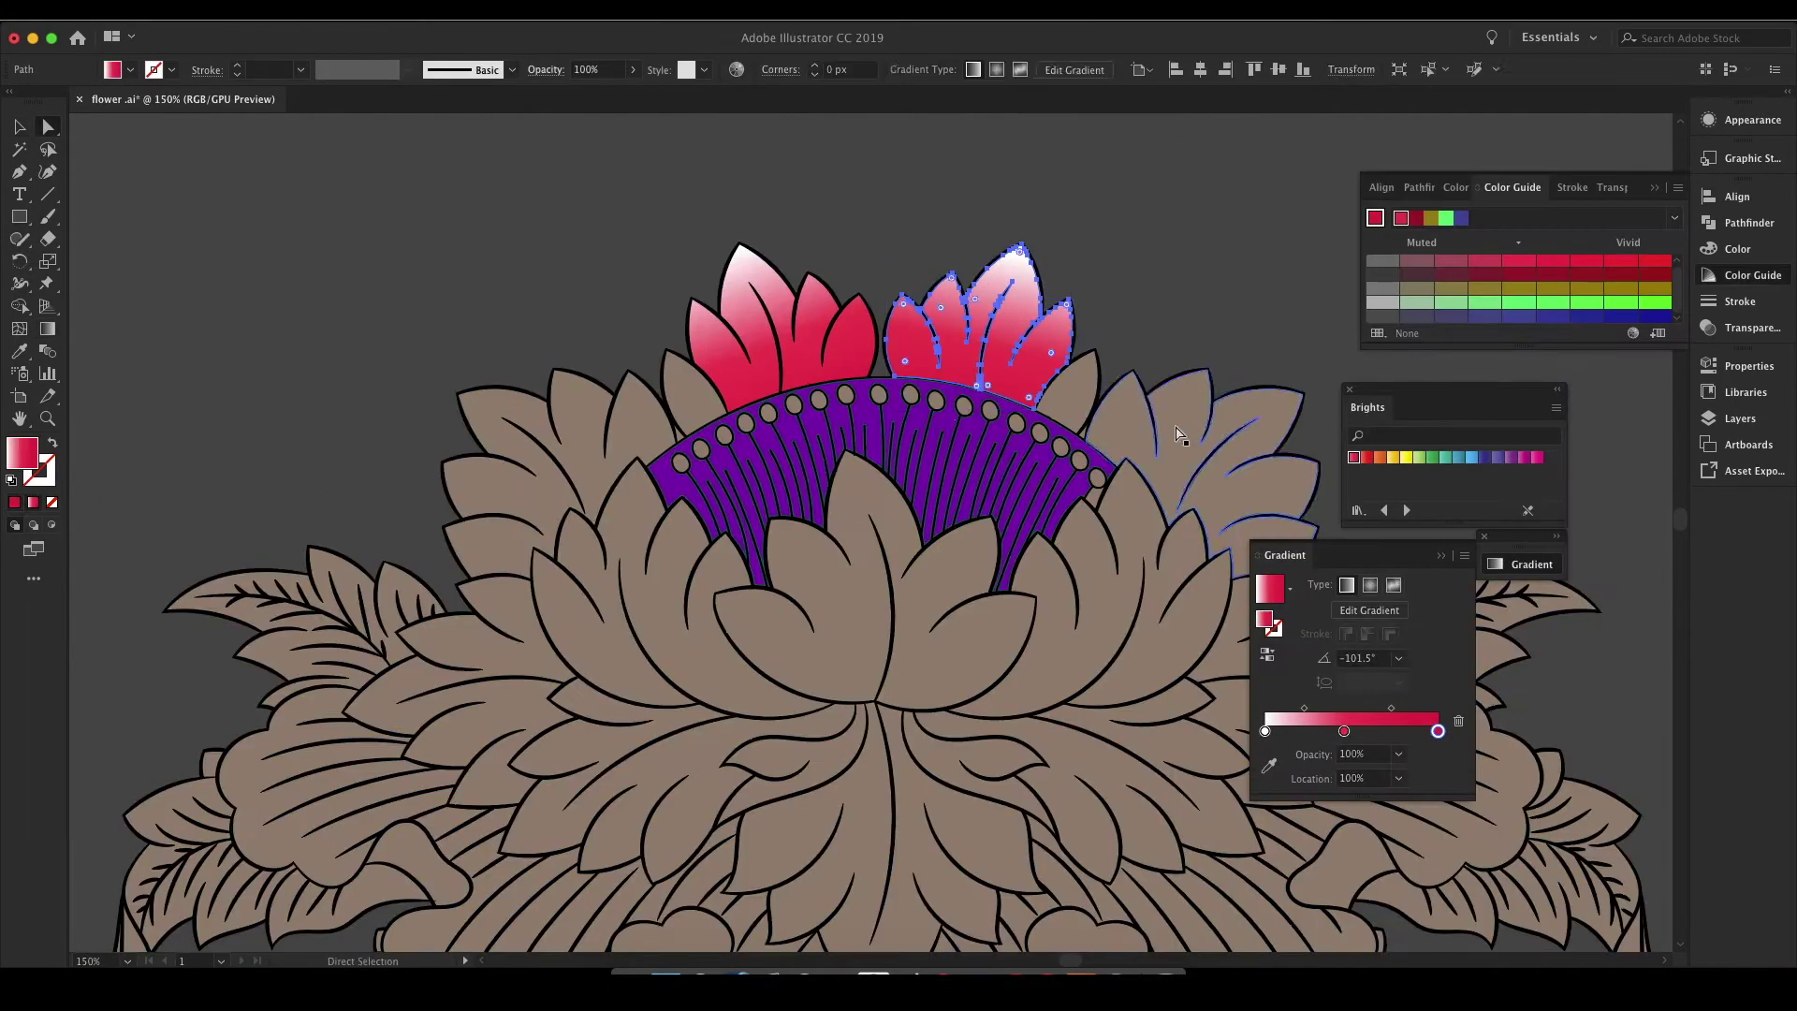
Step: Copy the pink-white gradient onto the upper-right petal group, angled so the tips fade white
click(1049, 360)
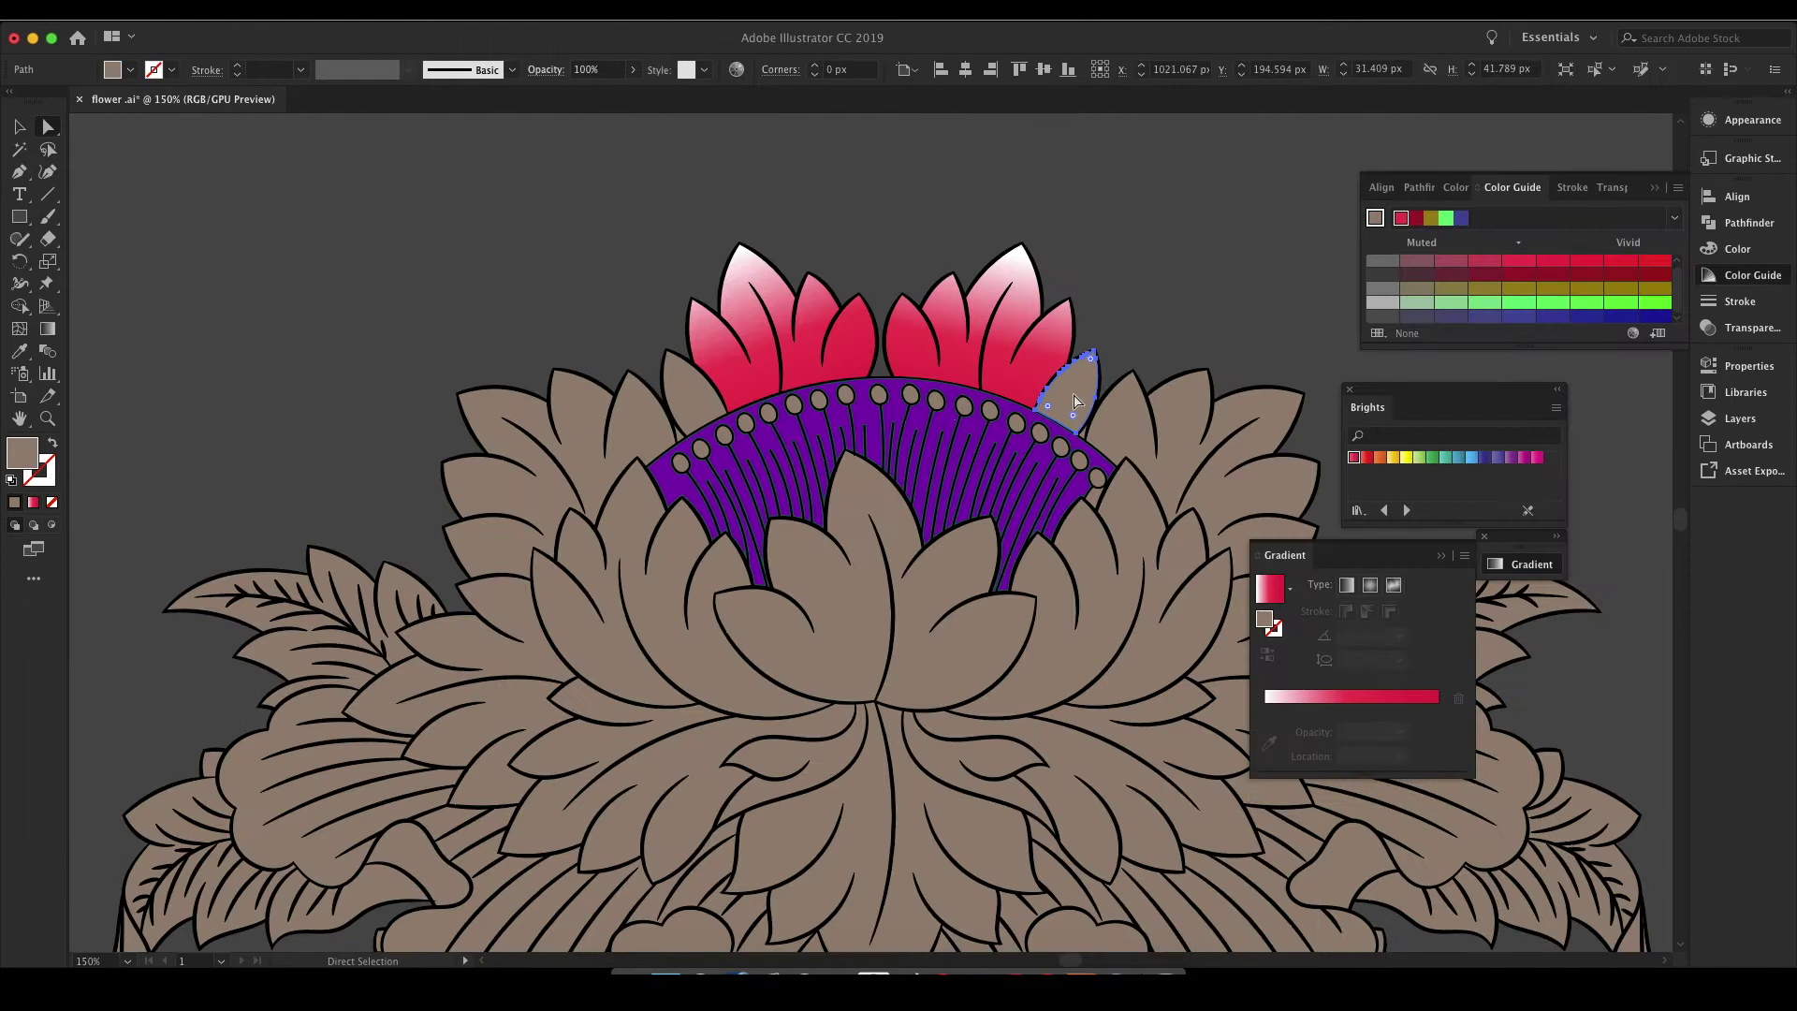
click(820, 323)
key(g)
drag(1036, 196, 907, 627)
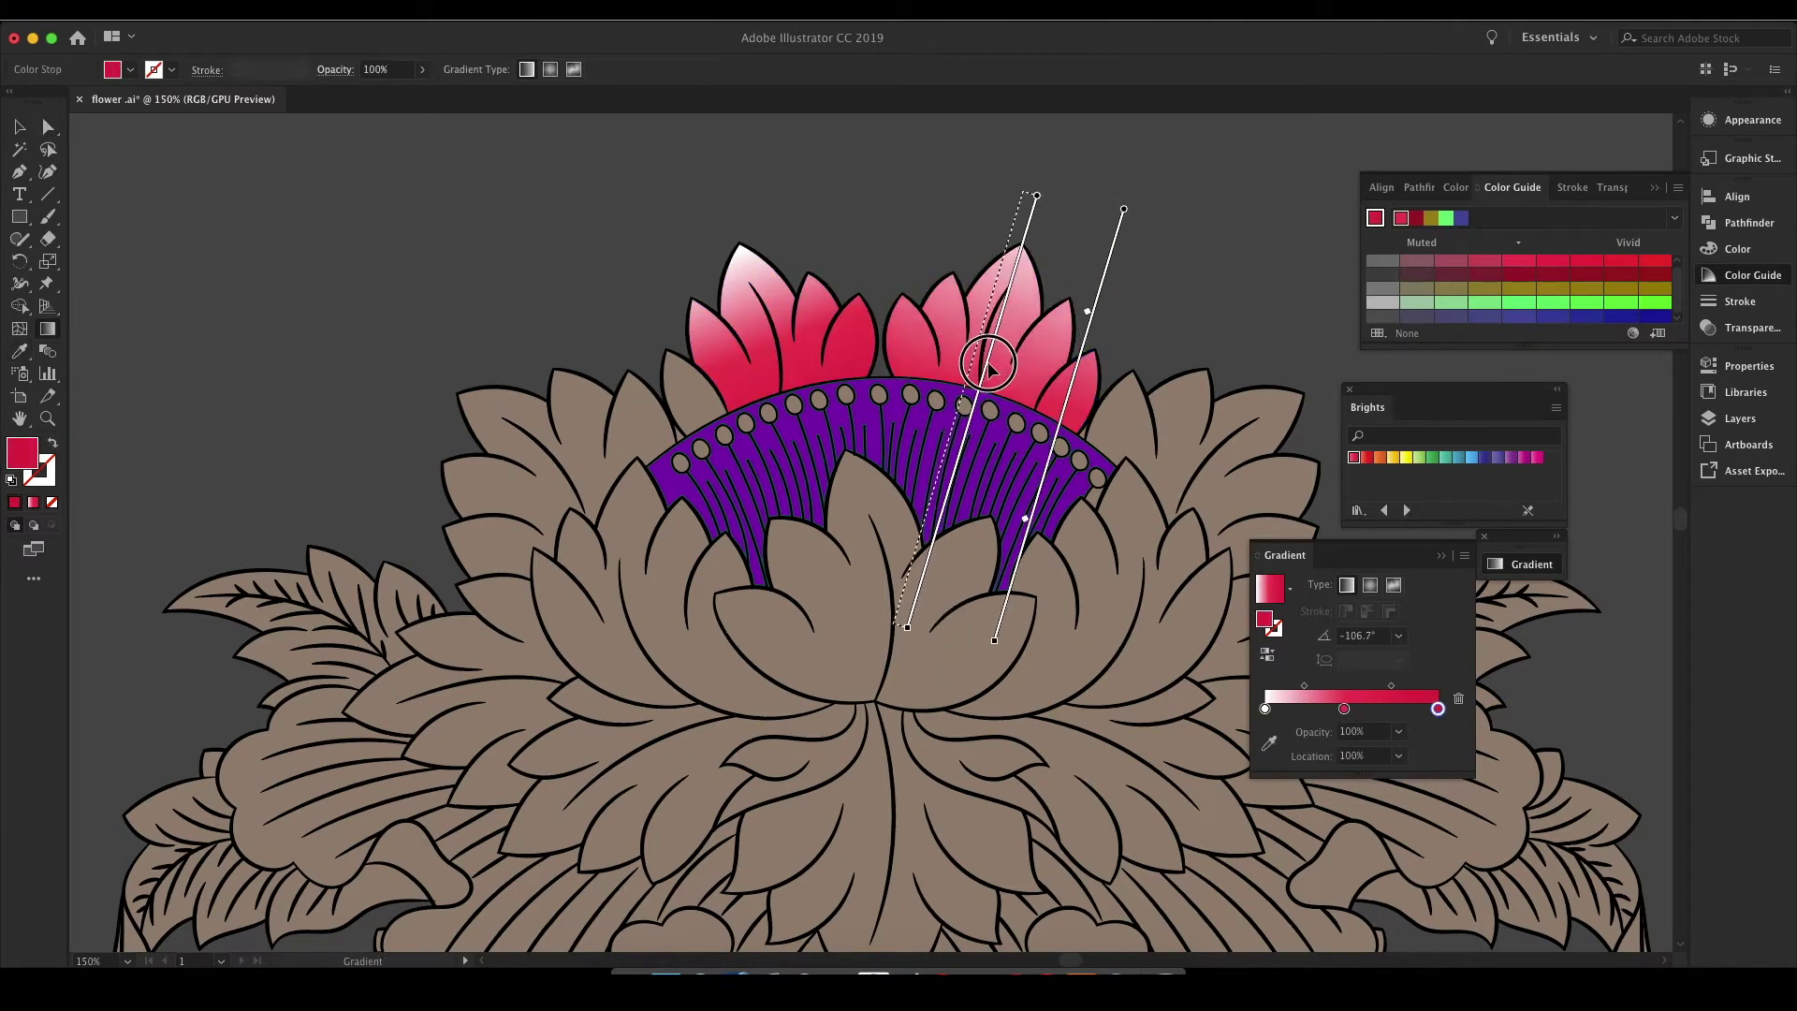
drag(987, 365, 1032, 341)
drag(957, 412, 986, 336)
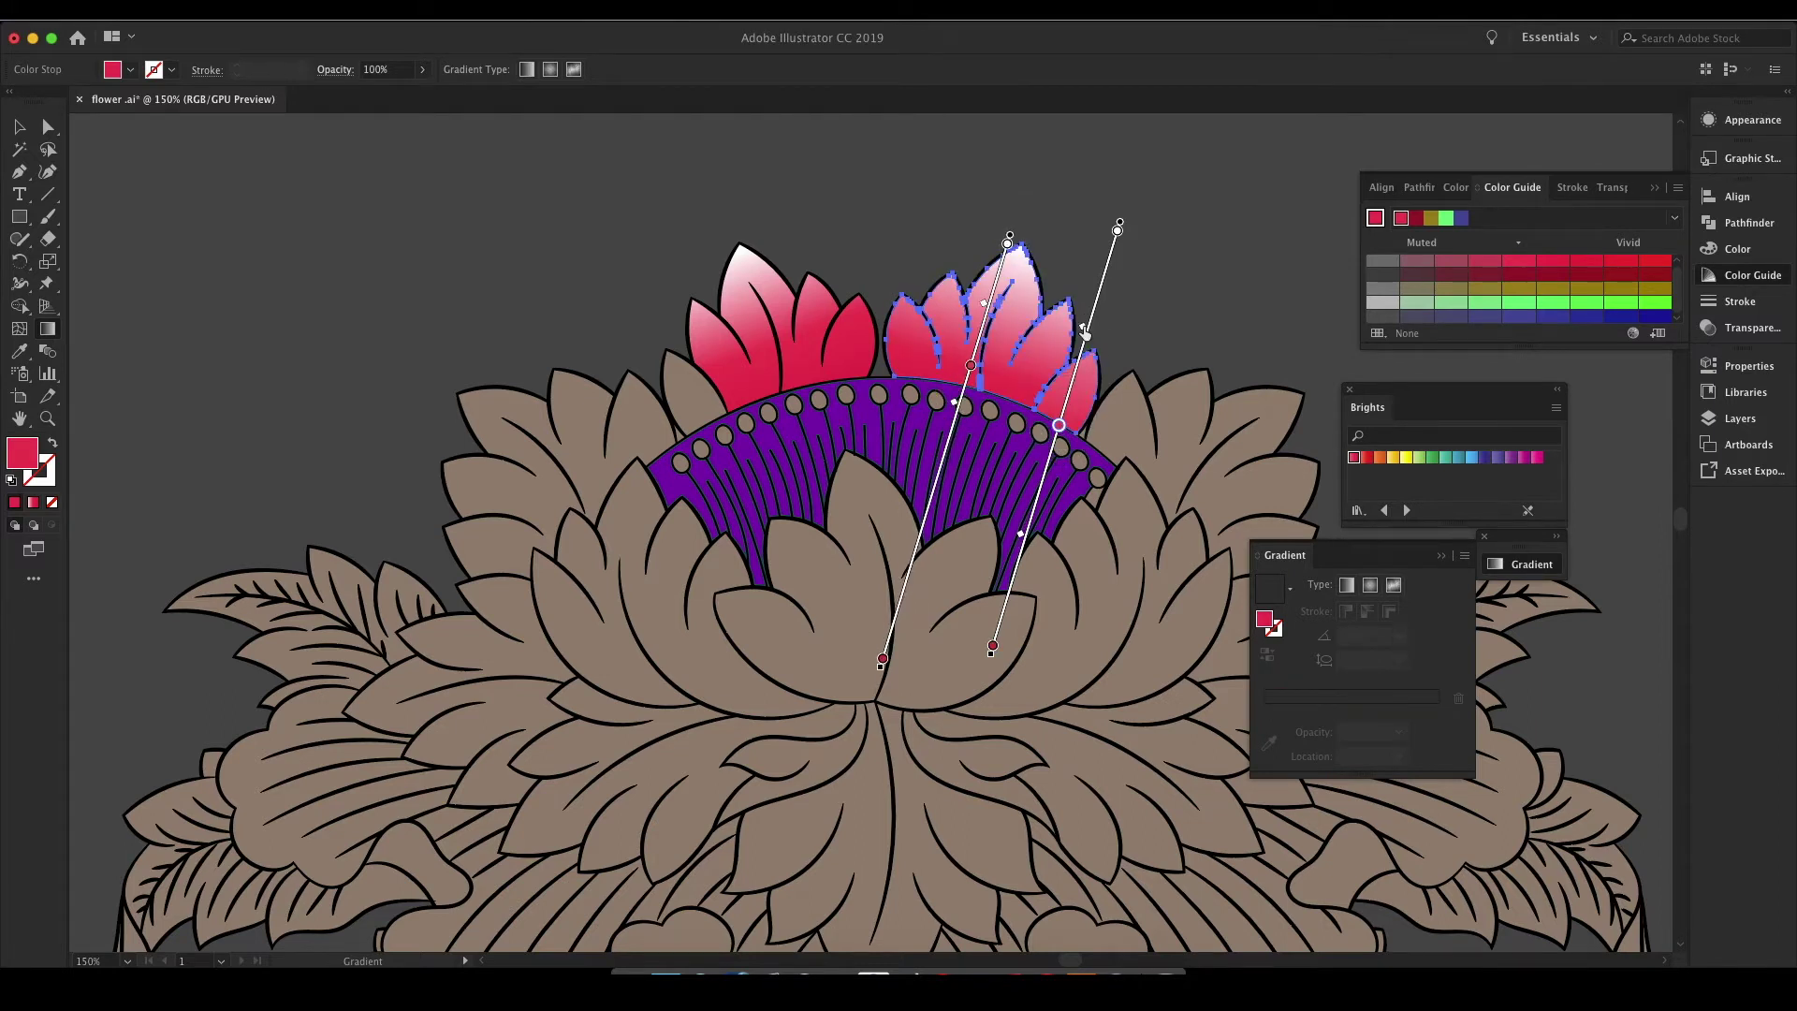
Step: Give the right and left petal groups the pink gradient, angled diagonally
ctrl+click(1245, 440)
mouse_move(1334, 351)
mouse_down()
mouse_move(963, 725)
mouse_move(836, 781)
mouse_up()
ctrl+click(524, 440)
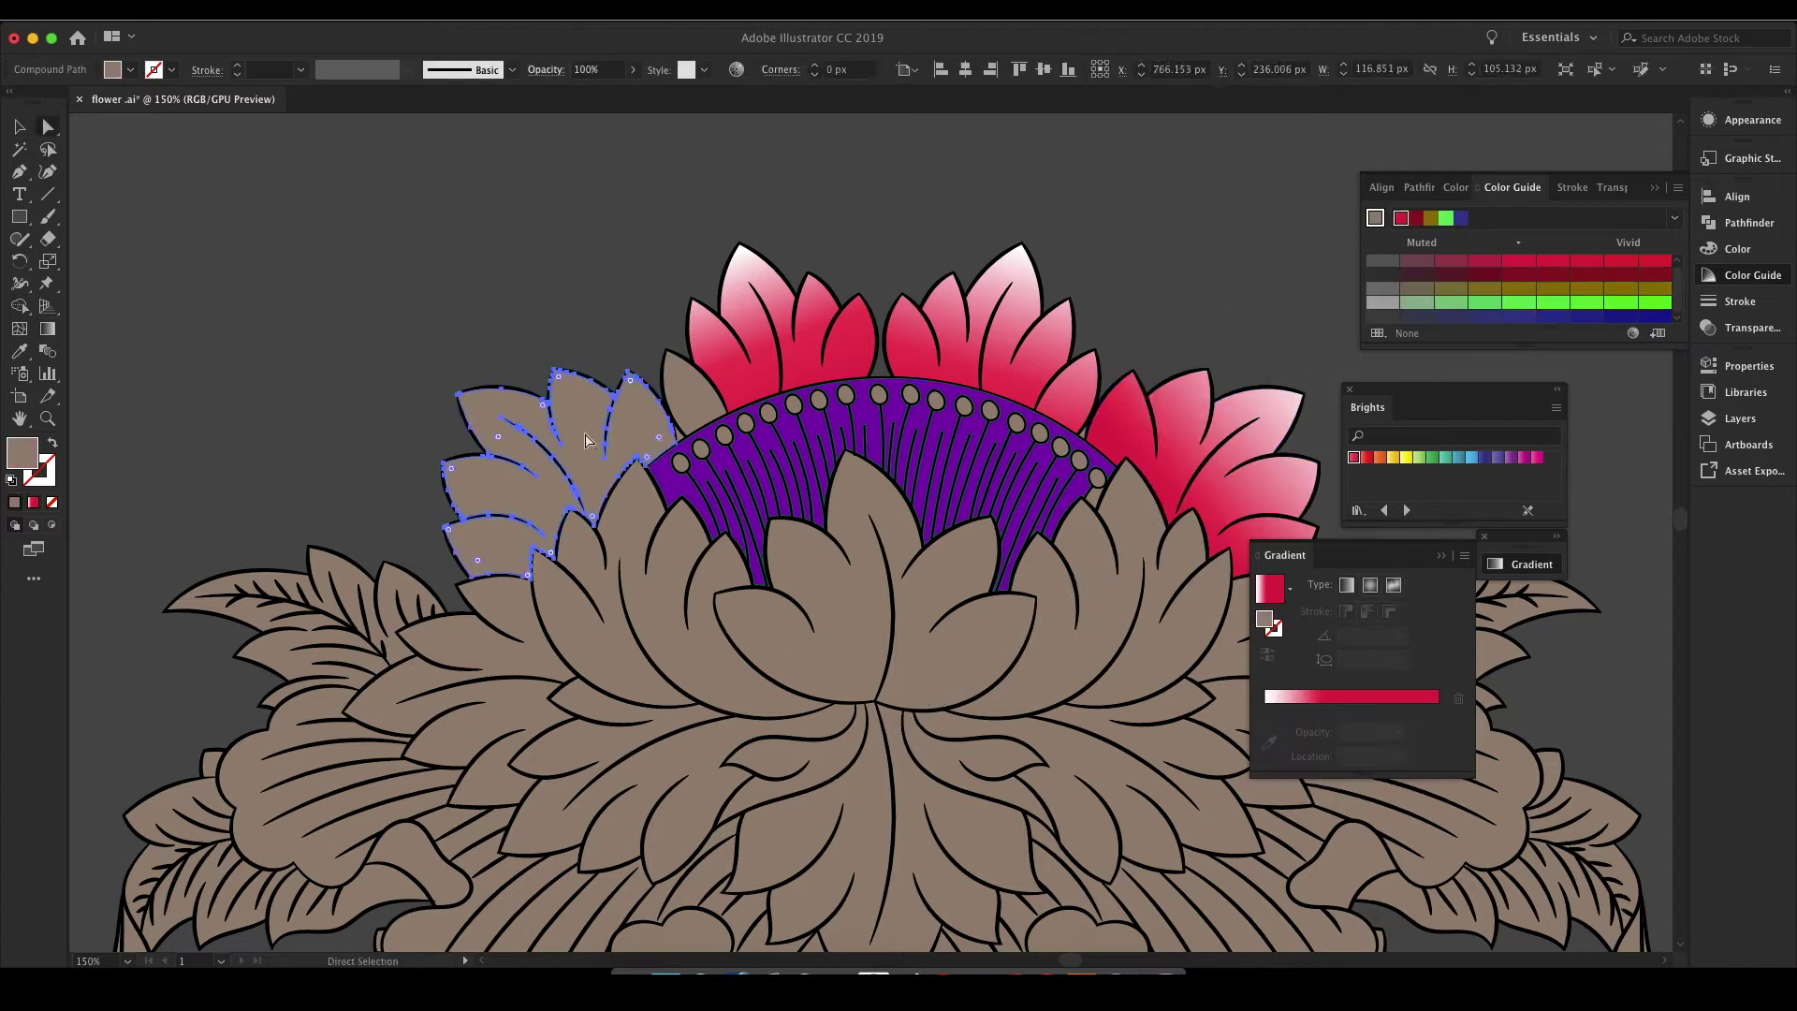
click(561, 473)
mouse_move(484, 422)
mouse_down()
mouse_move(666, 568)
mouse_move(1035, 580)
mouse_up()
Step: Fill the centre and left front petals with a vertical pink gradient, white on top
ctrl+click(684, 627)
click(843, 608)
drag(874, 519, 880, 847)
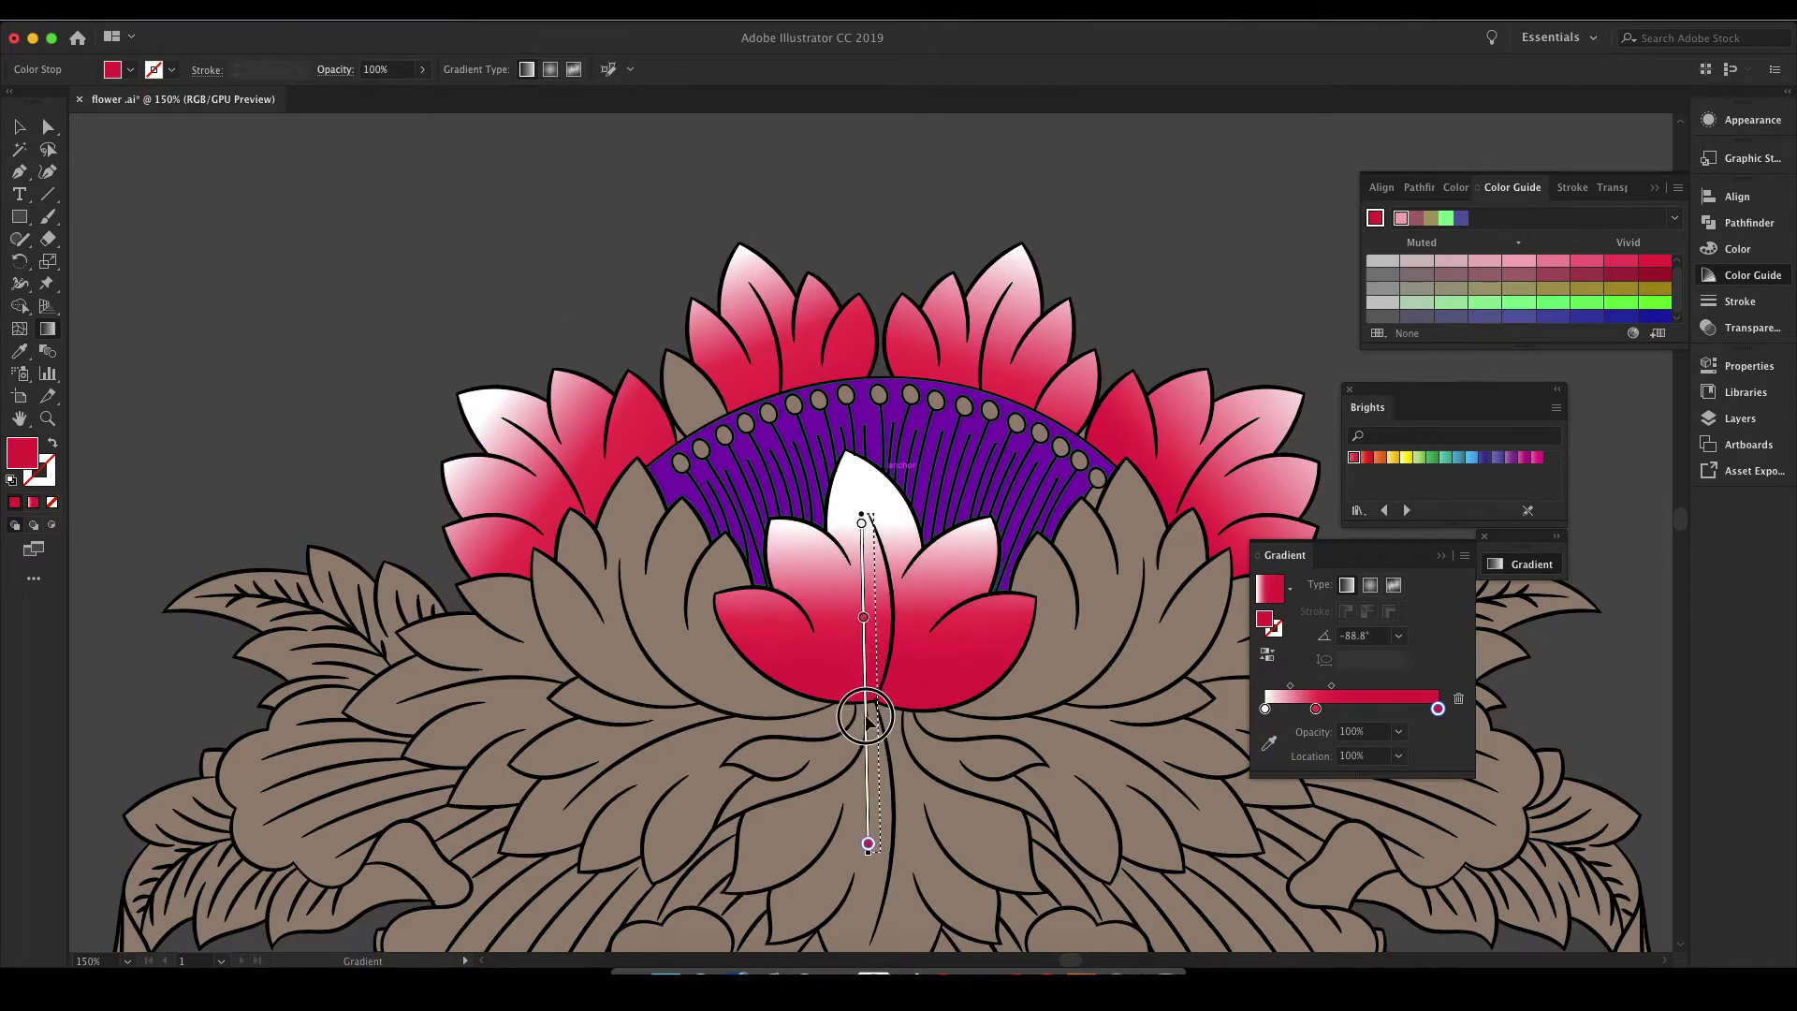
ctrl+click(642, 602)
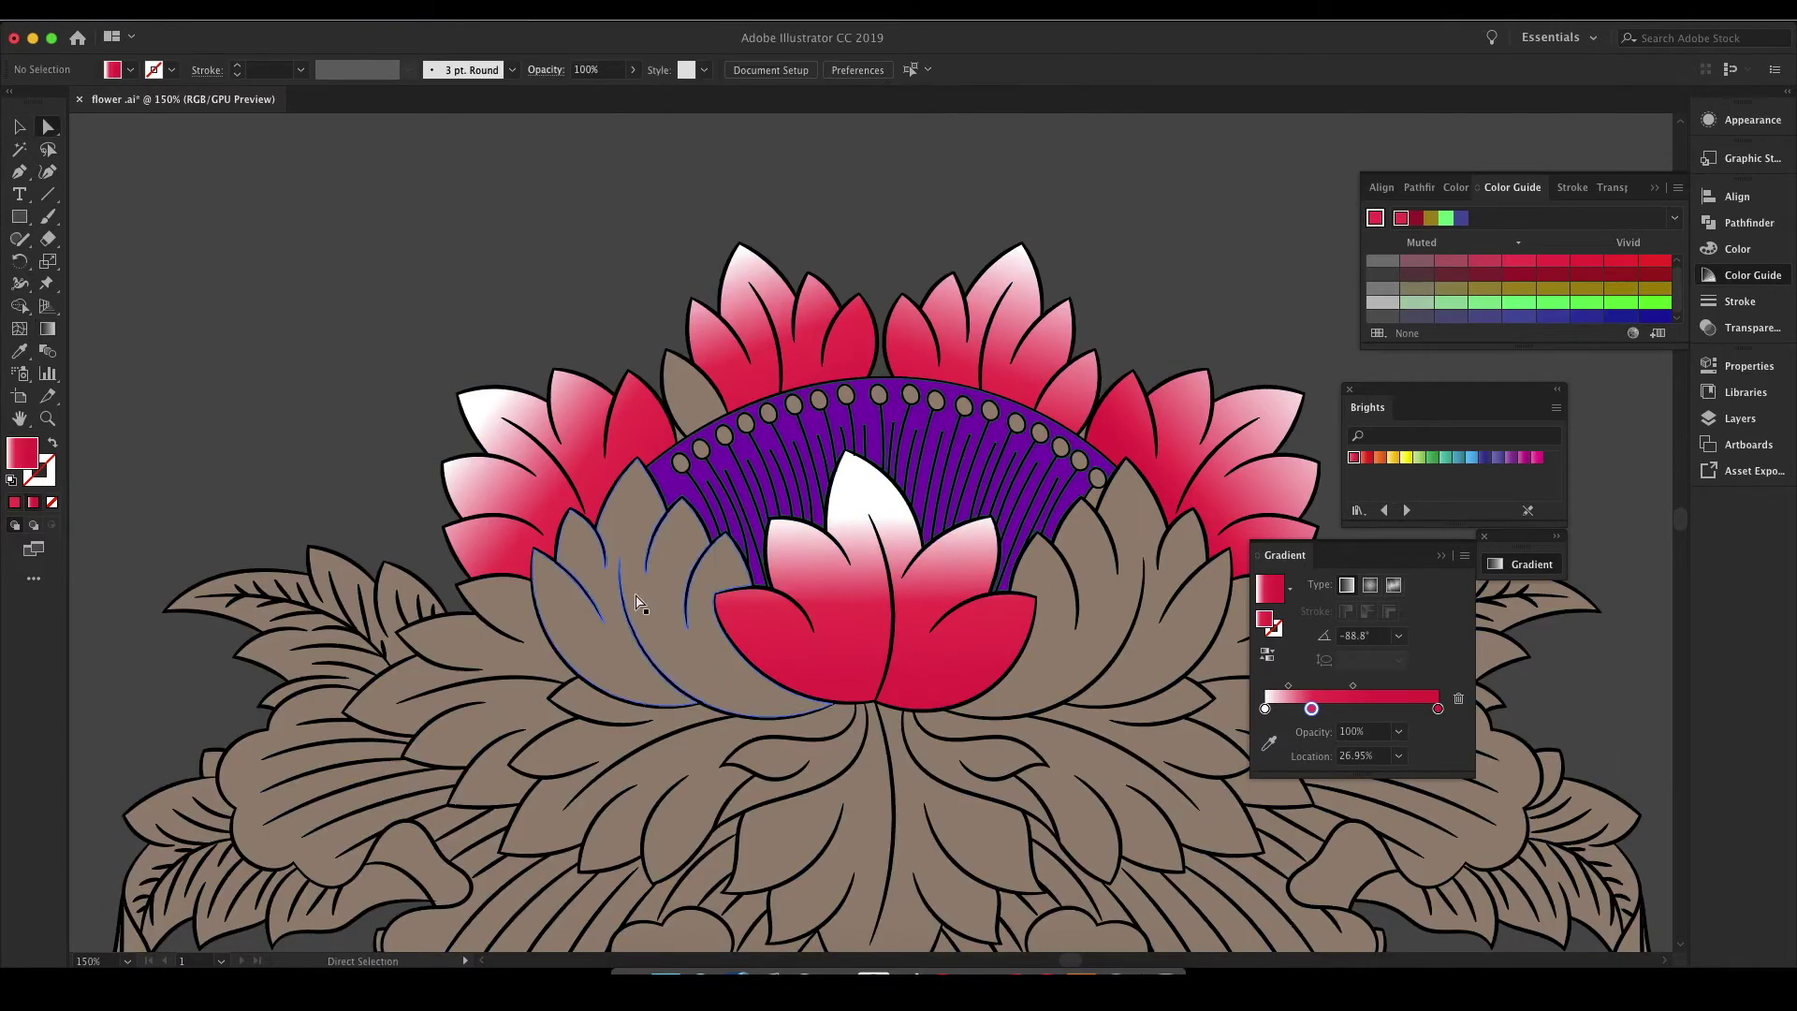
drag(685, 599, 658, 903)
drag(674, 754, 655, 608)
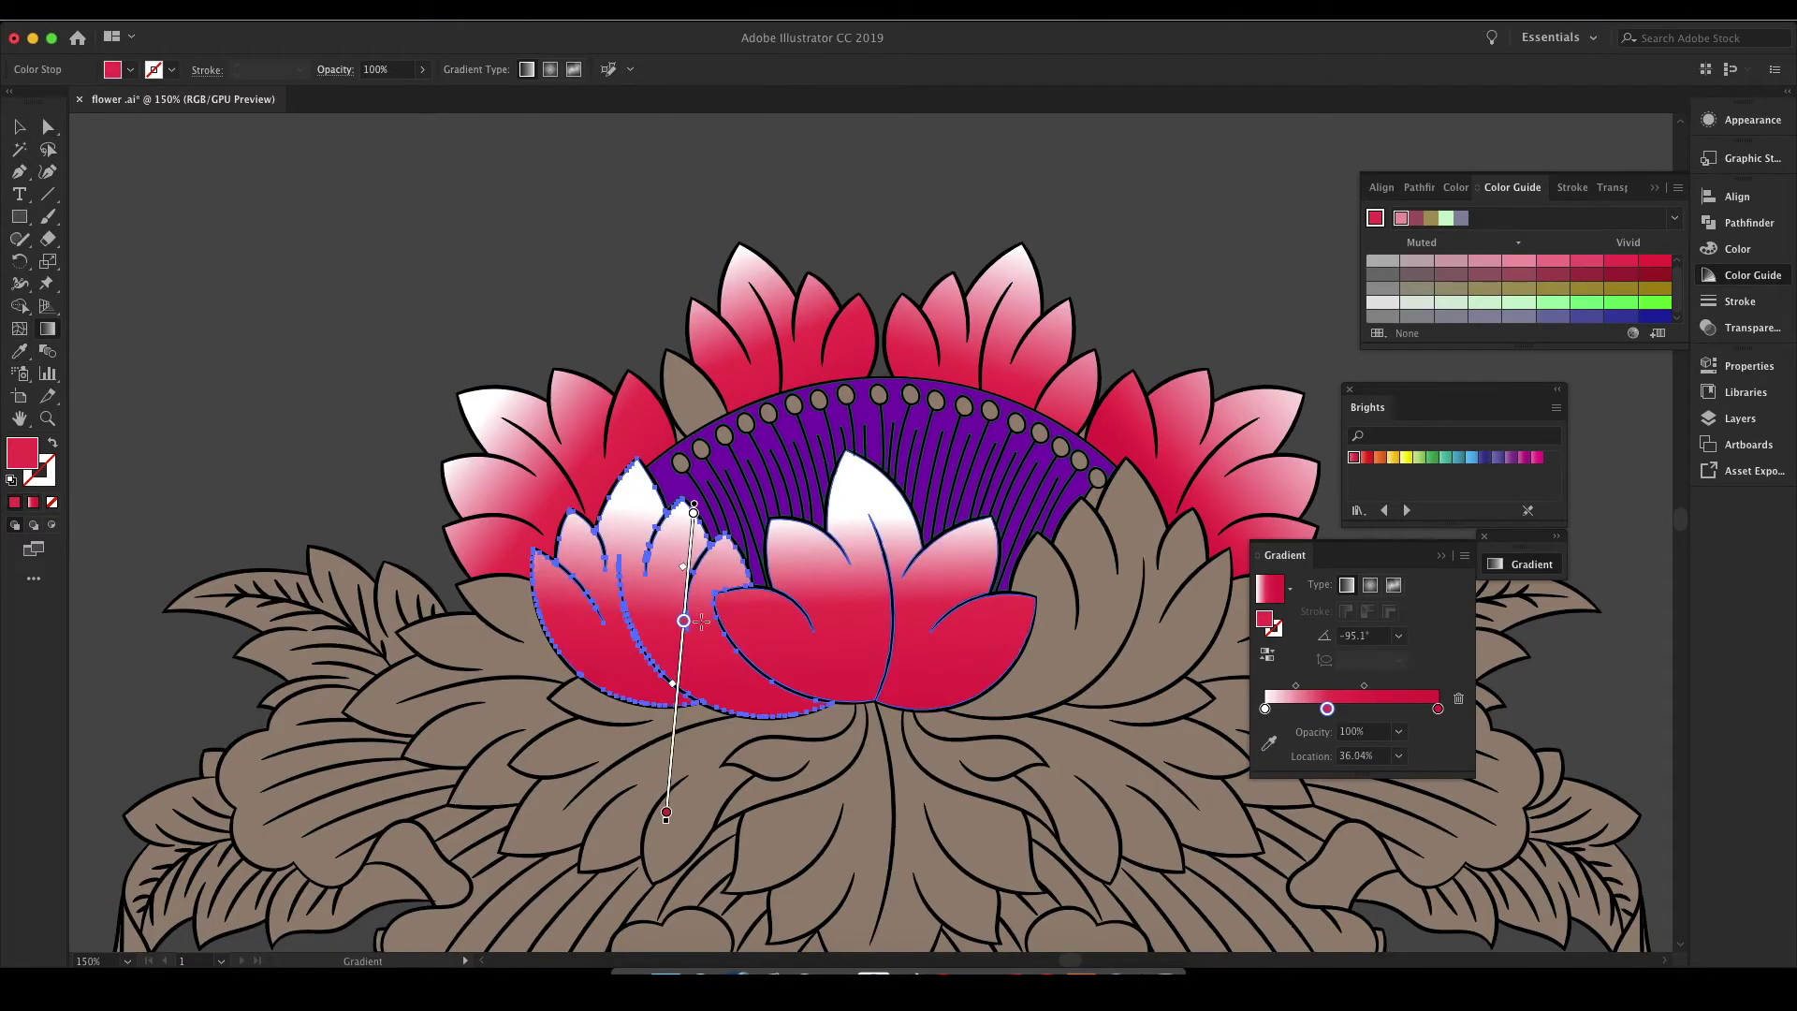
Step: Apply the pink gradient vertically to the right front petals, white at the tips
key(v)
click(1123, 646)
key(g)
click(1226, 590)
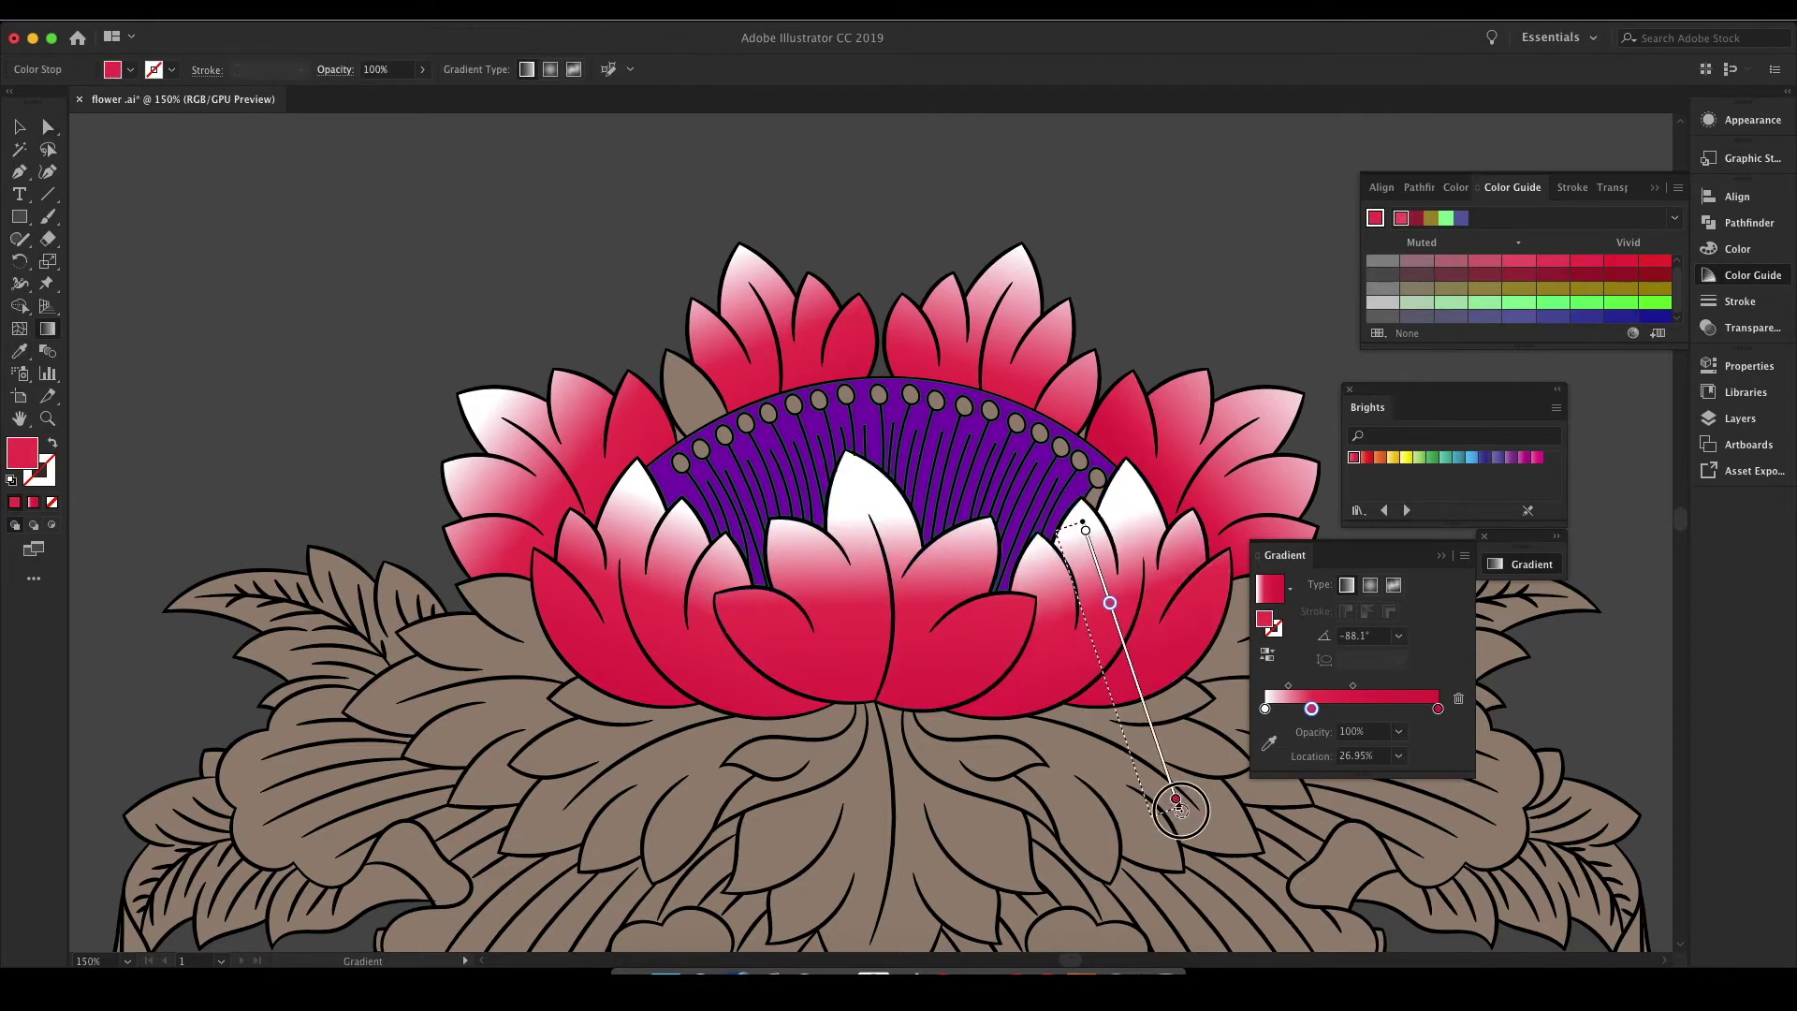
drag(1105, 567, 1174, 802)
key(a)
click(876, 810)
Step: Fill the shape hanging below the flower with the pink gradient
scroll(978, 763, down, 5)
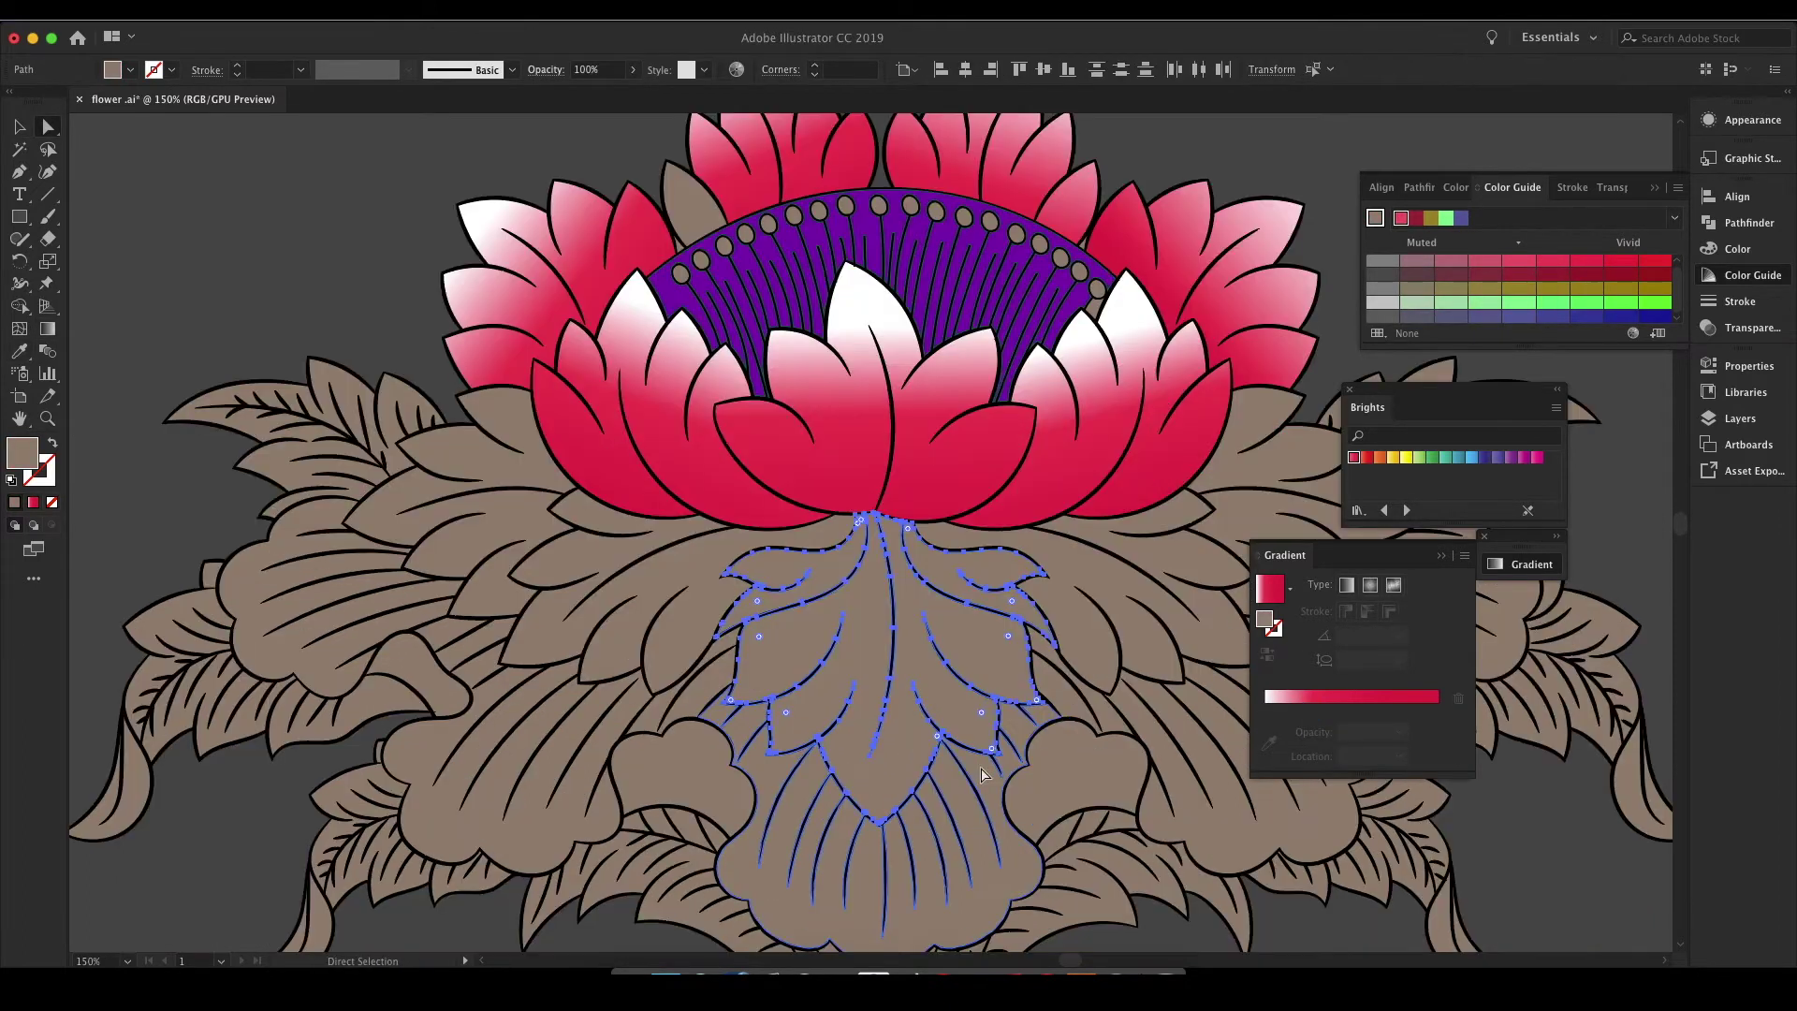
key(g)
click(884, 655)
mouse_move(893, 178)
mouse_down()
mouse_move(880, 866)
mouse_move(951, 141)
mouse_up()
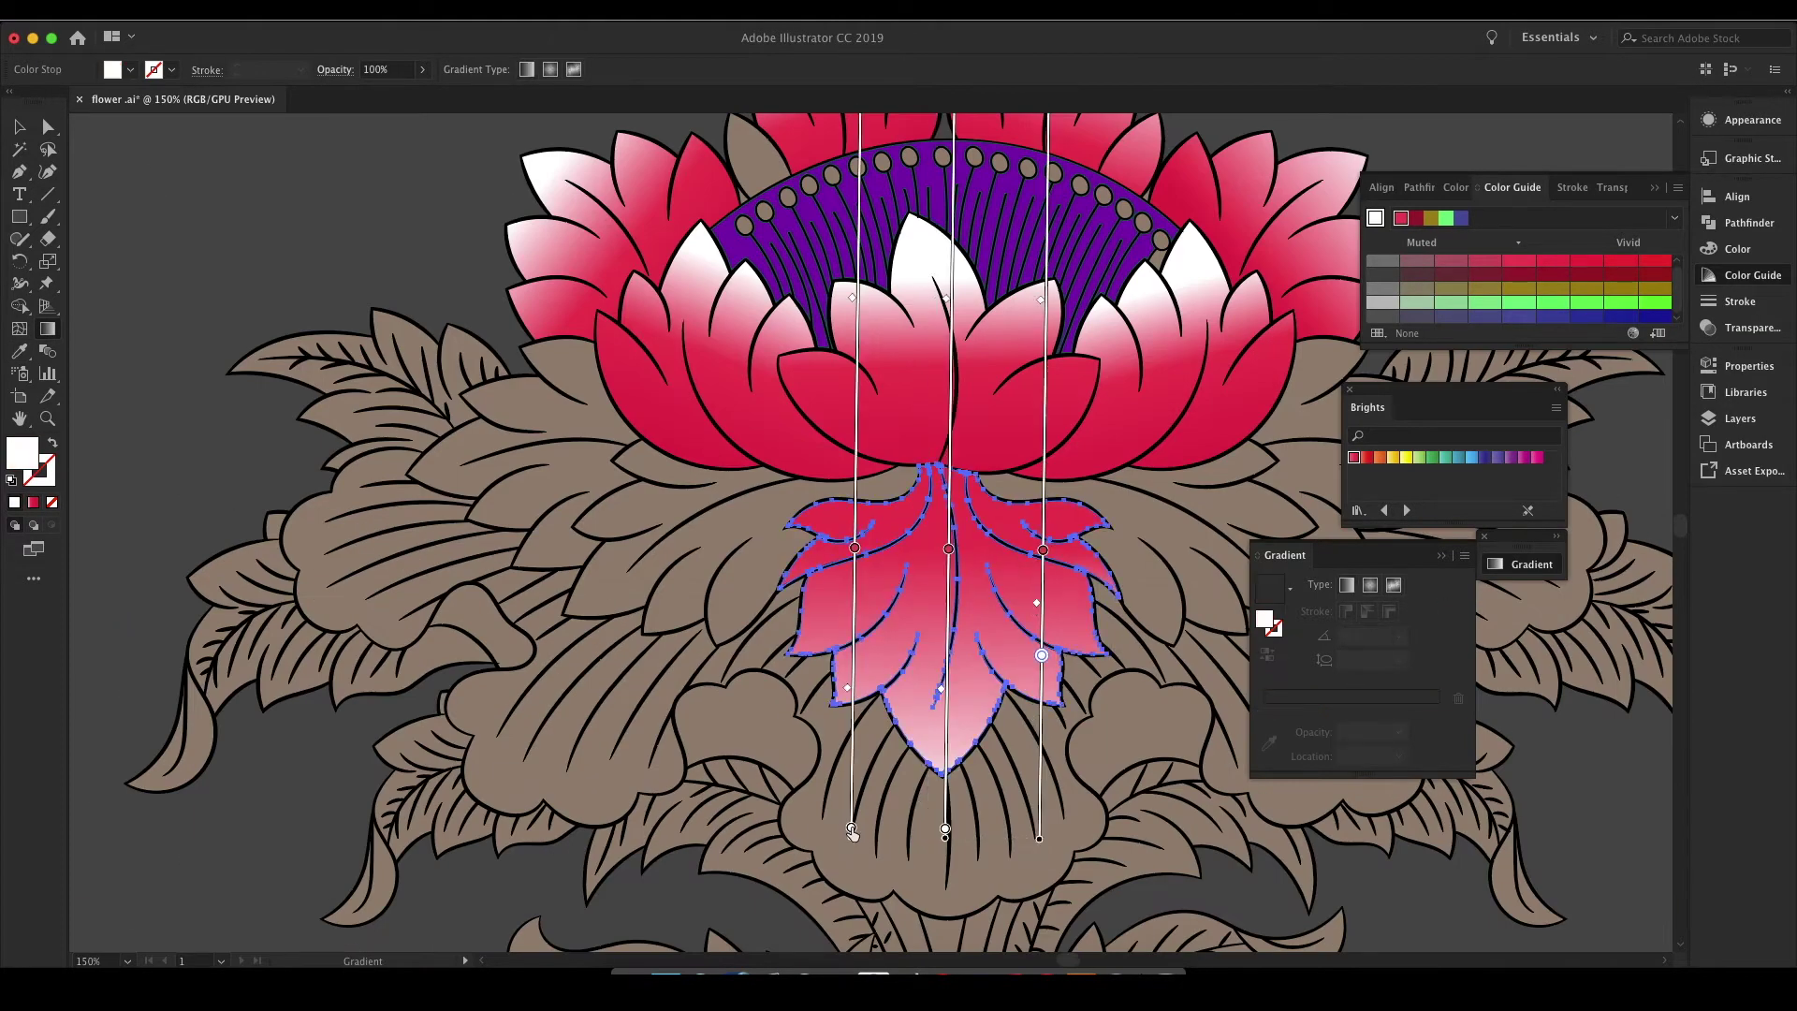
key(a)
key(ctrl+shift+a)
scroll(1251, 874, up, 2)
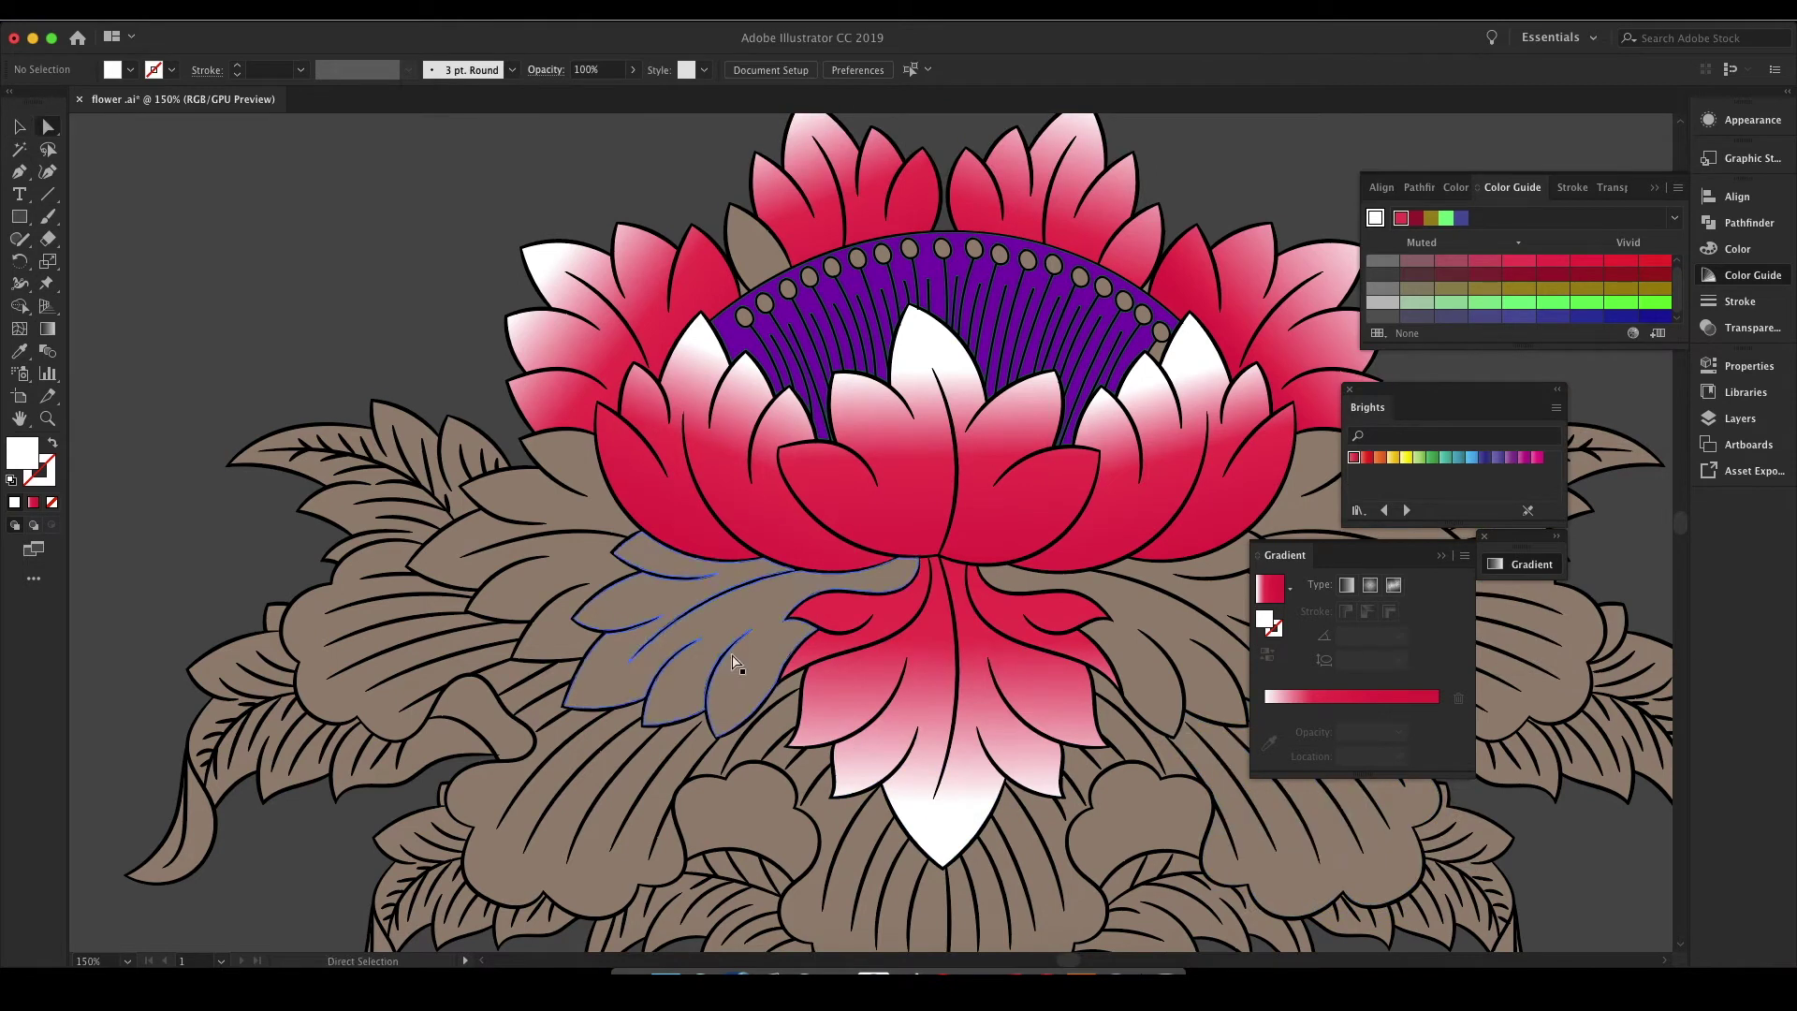
Step: Give the two leaves beside the stem a diagonal pink gradient, white at lower left
click(735, 662)
shift+click(1076, 655)
key(g)
click(655, 840)
scroll(655, 840, up, 3)
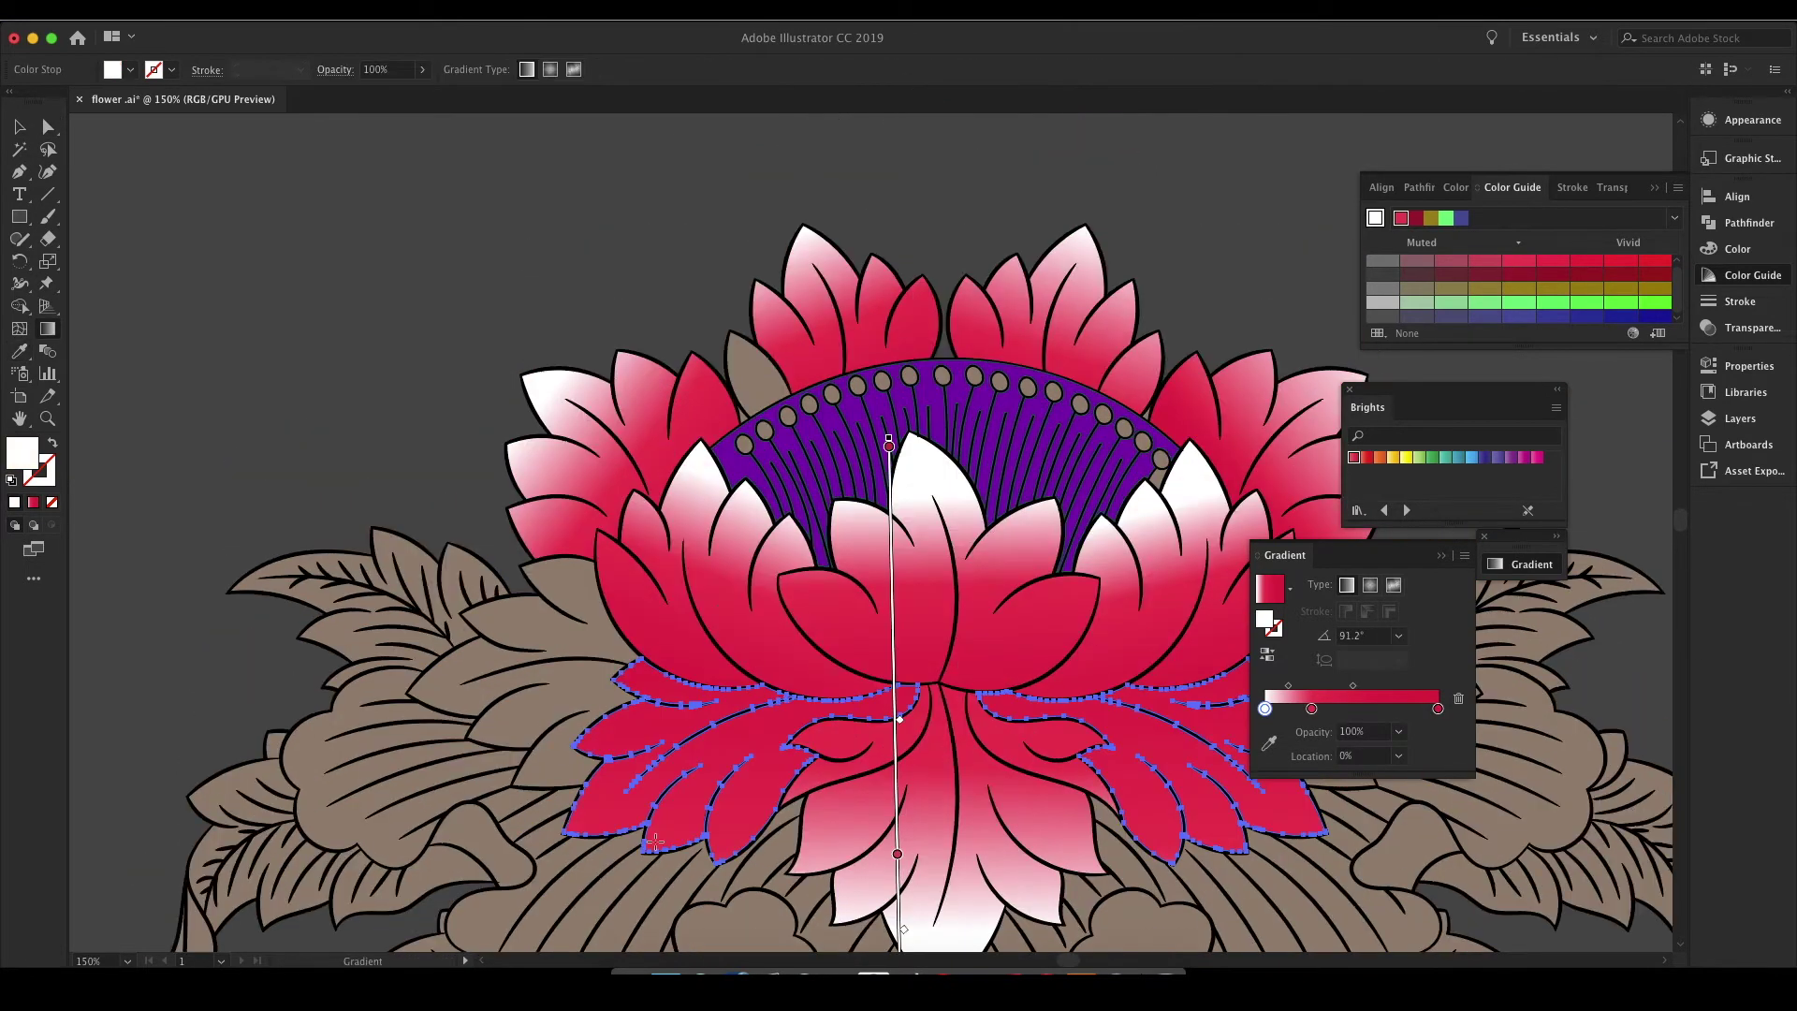
drag(561, 833, 1095, 510)
click(709, 752)
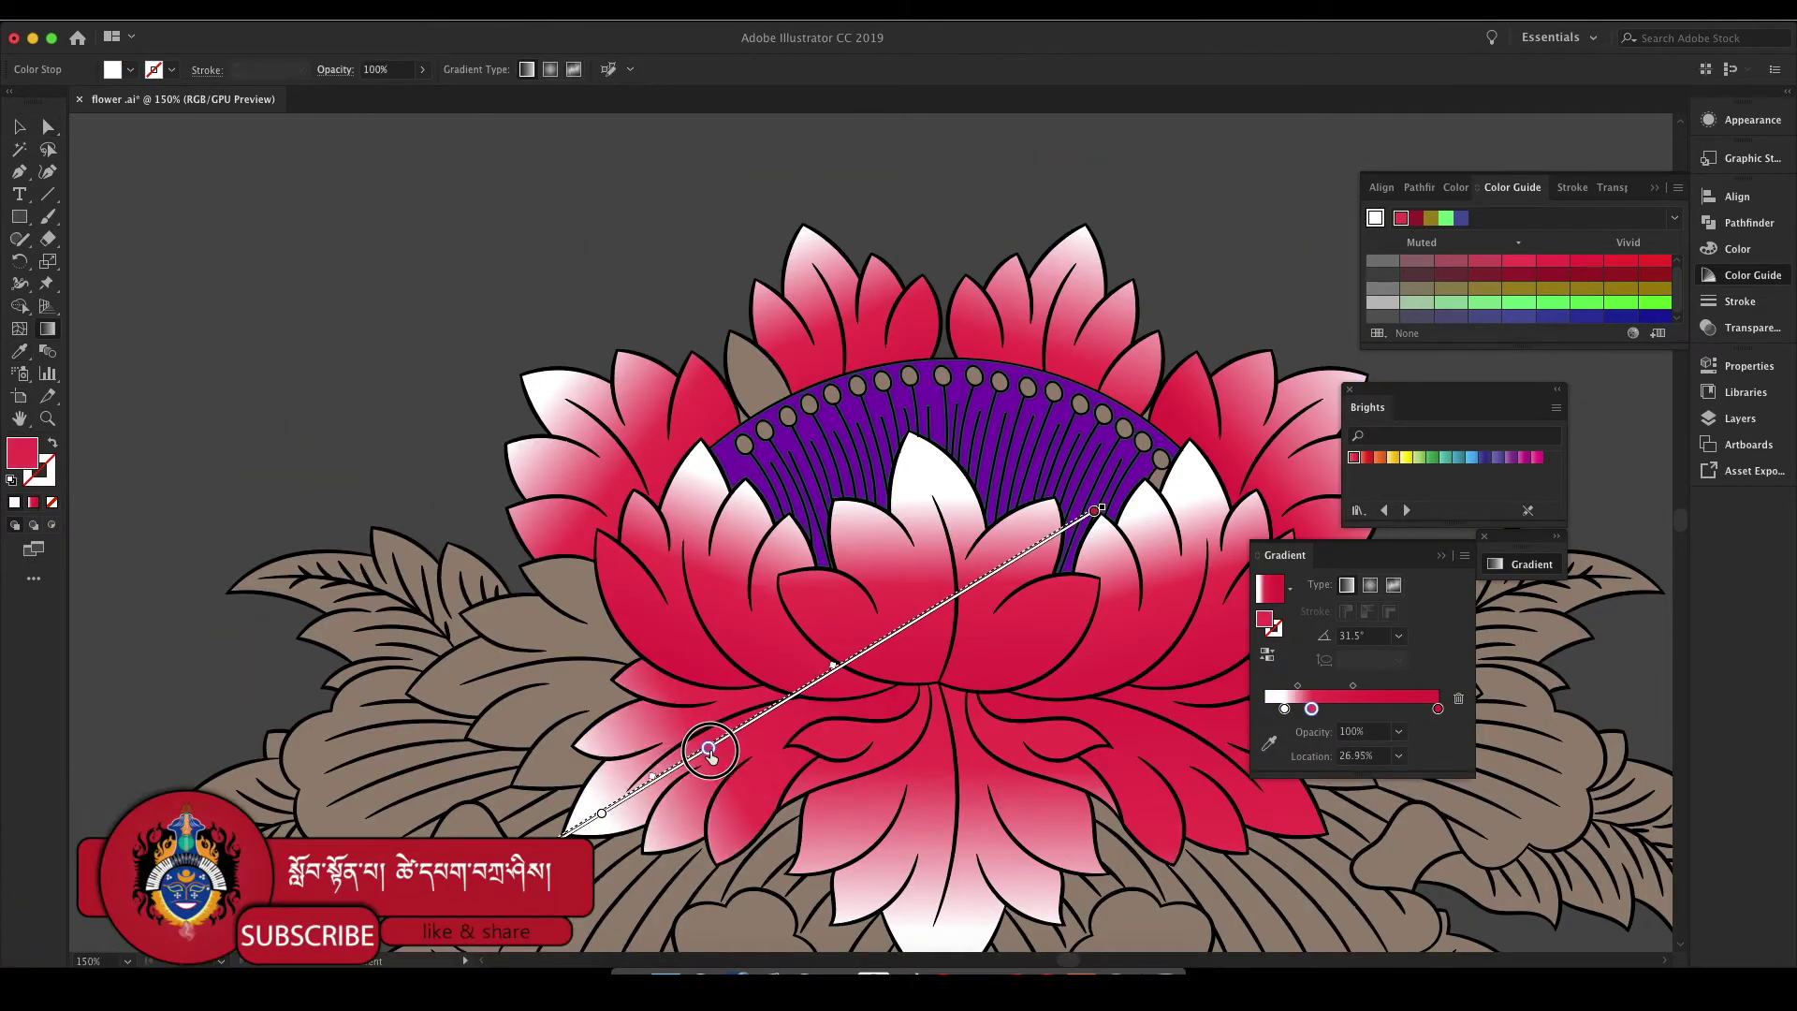
Step: Move the floating panels aside and angle the right leaf's gradient so its lower right is white
drag(1367, 407, 1495, 388)
drag(1285, 555, 1475, 554)
scroll(1150, 742, right, 3)
key(a)
click(1151, 742)
key(g)
drag(1242, 847, 689, 483)
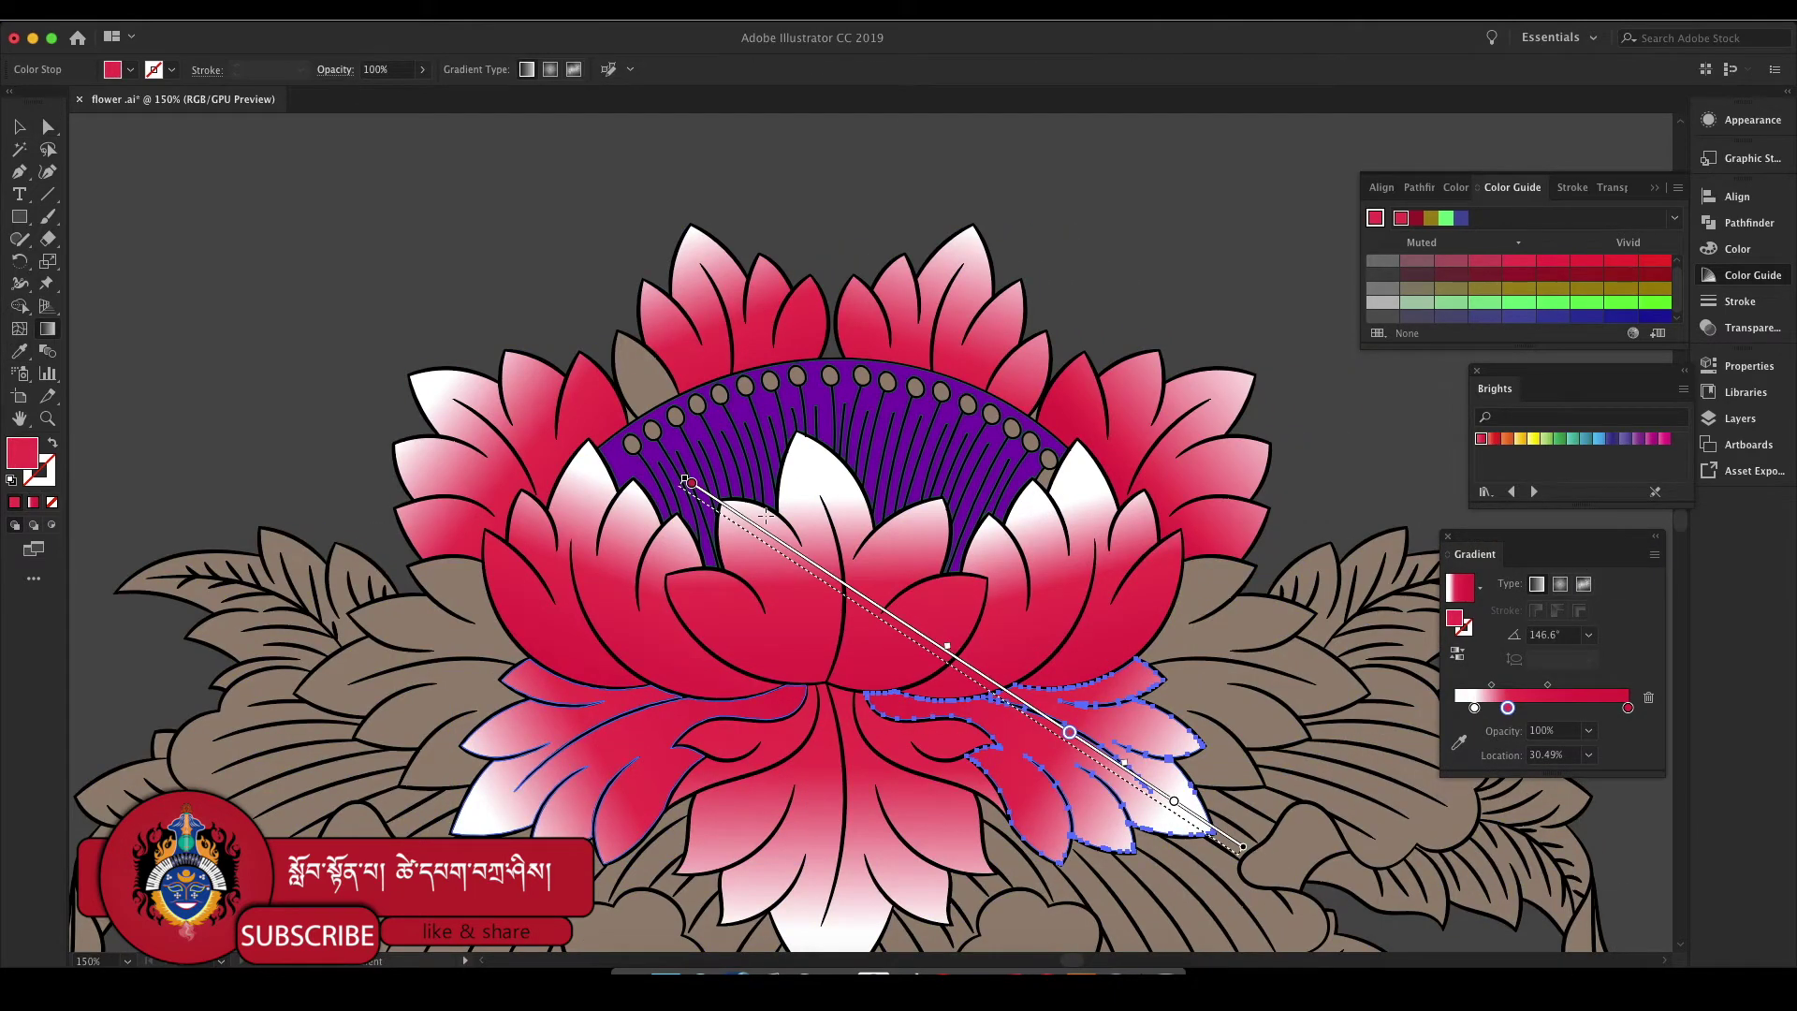
Step: Select the left brown leaf and give it the gradient fill
key(a)
scroll(480, 444, down, 5)
click(480, 443)
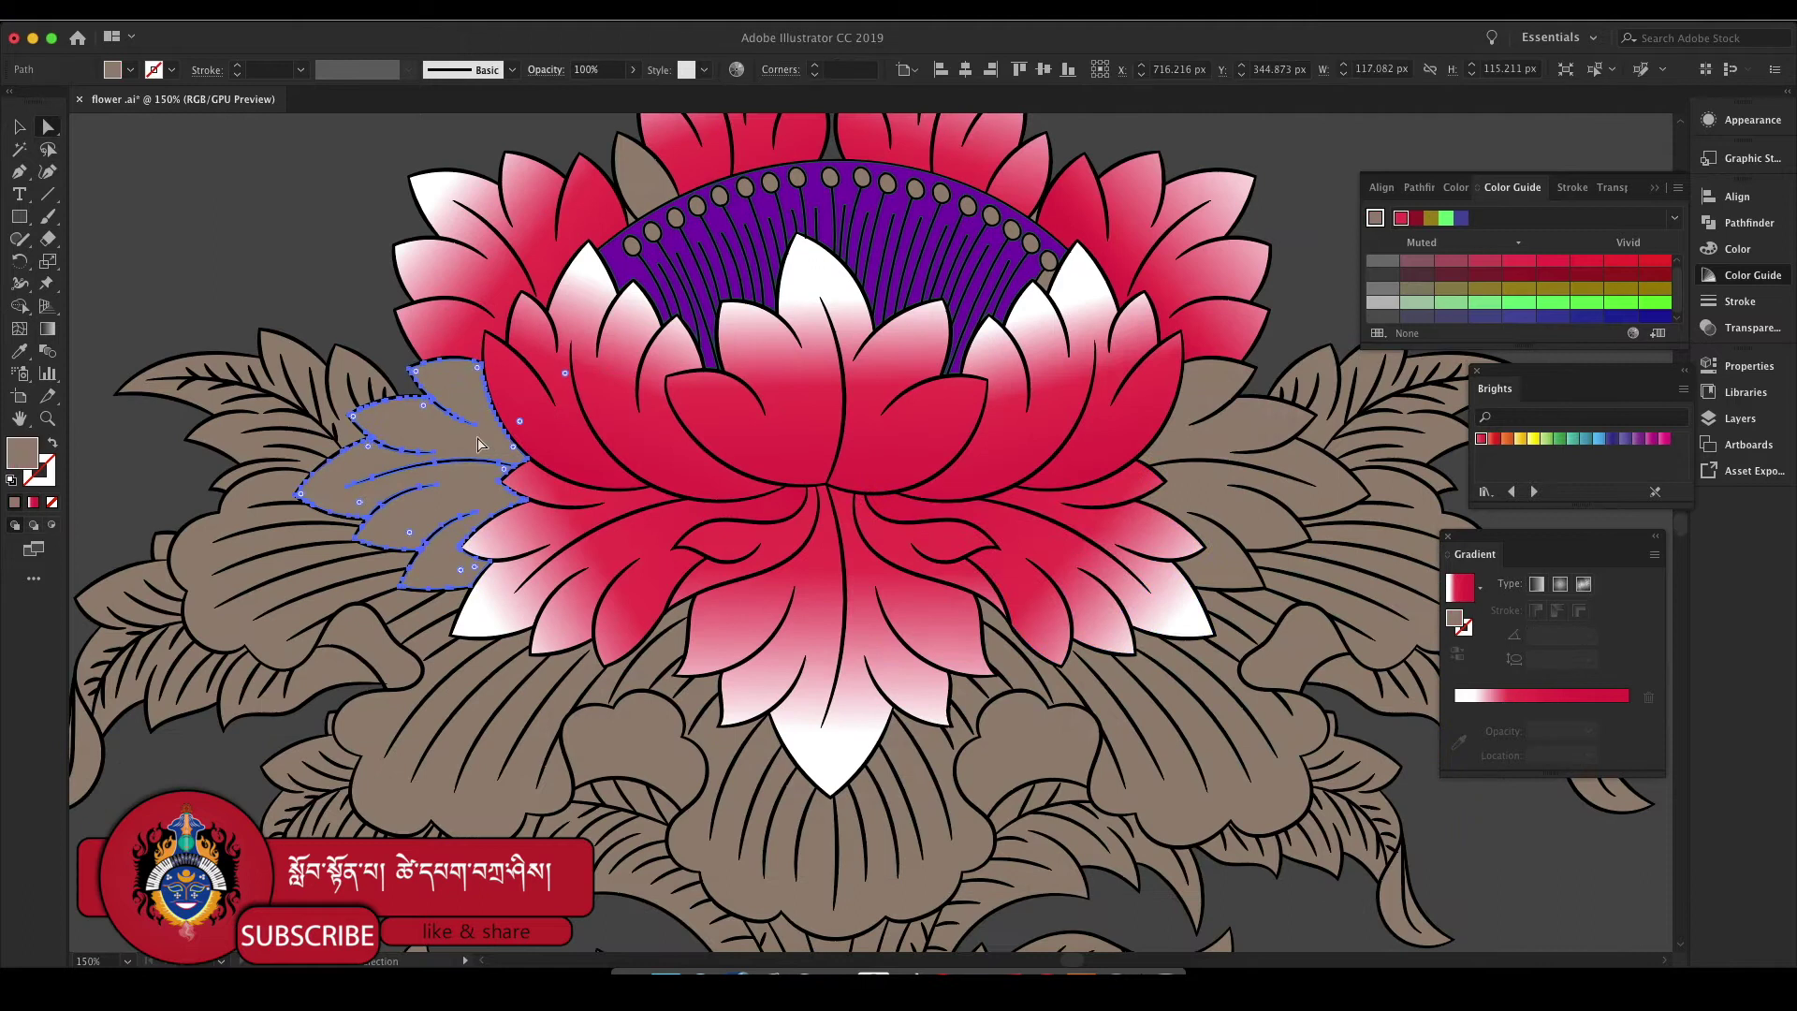
key(g)
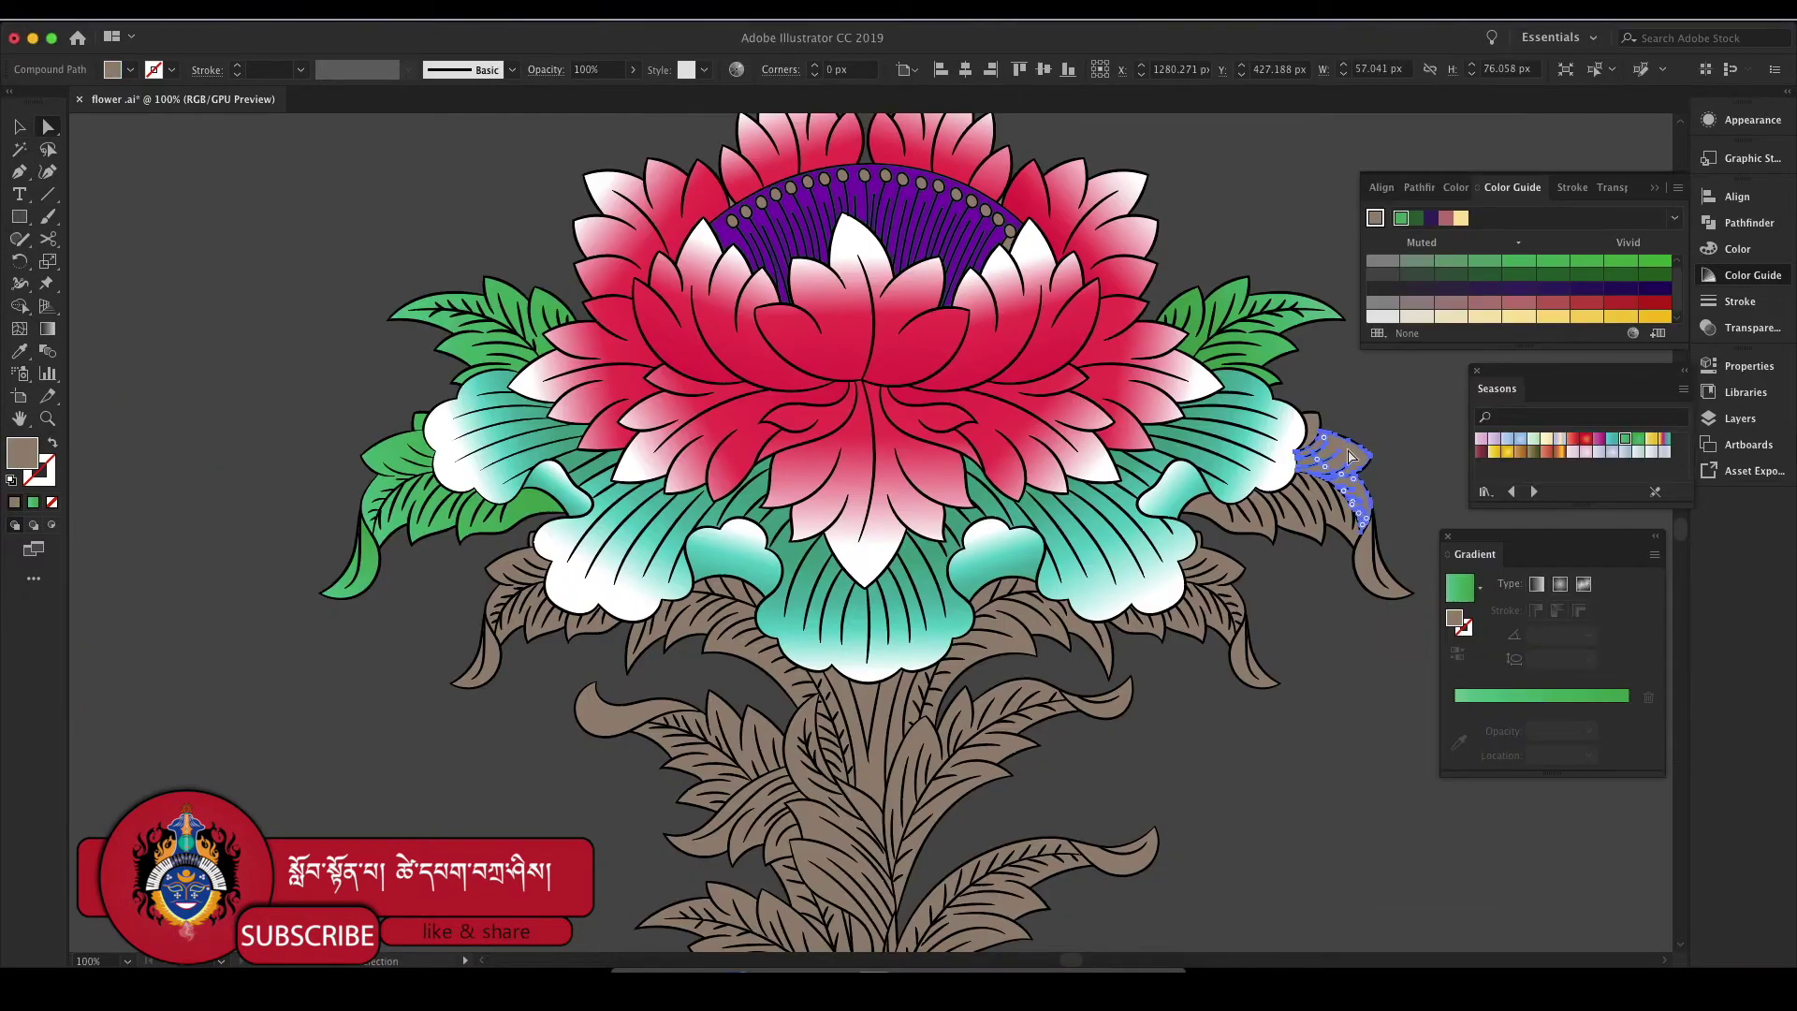
Step: Eyedropper the green leaf gradient onto the brown leaves on the flower's right side
key(v)
key(ctrl+shift+a)
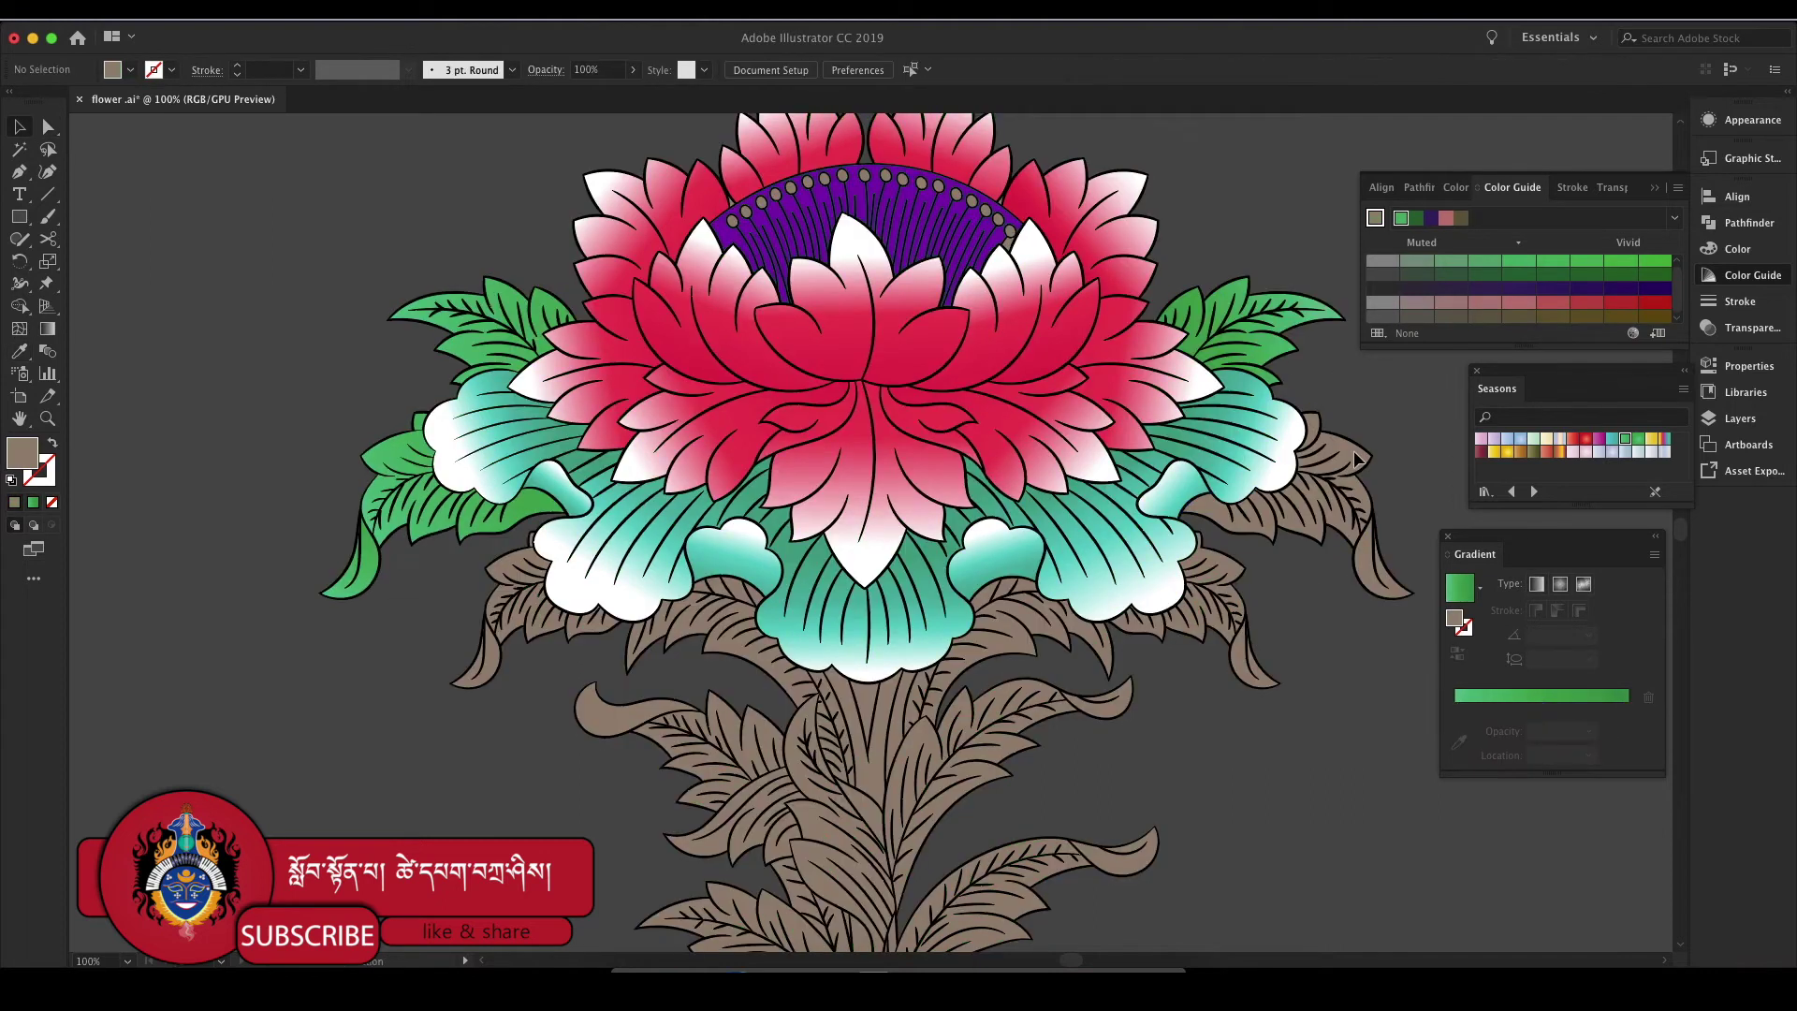
key(i)
click(1323, 360)
ctrl+shift+click(1348, 468)
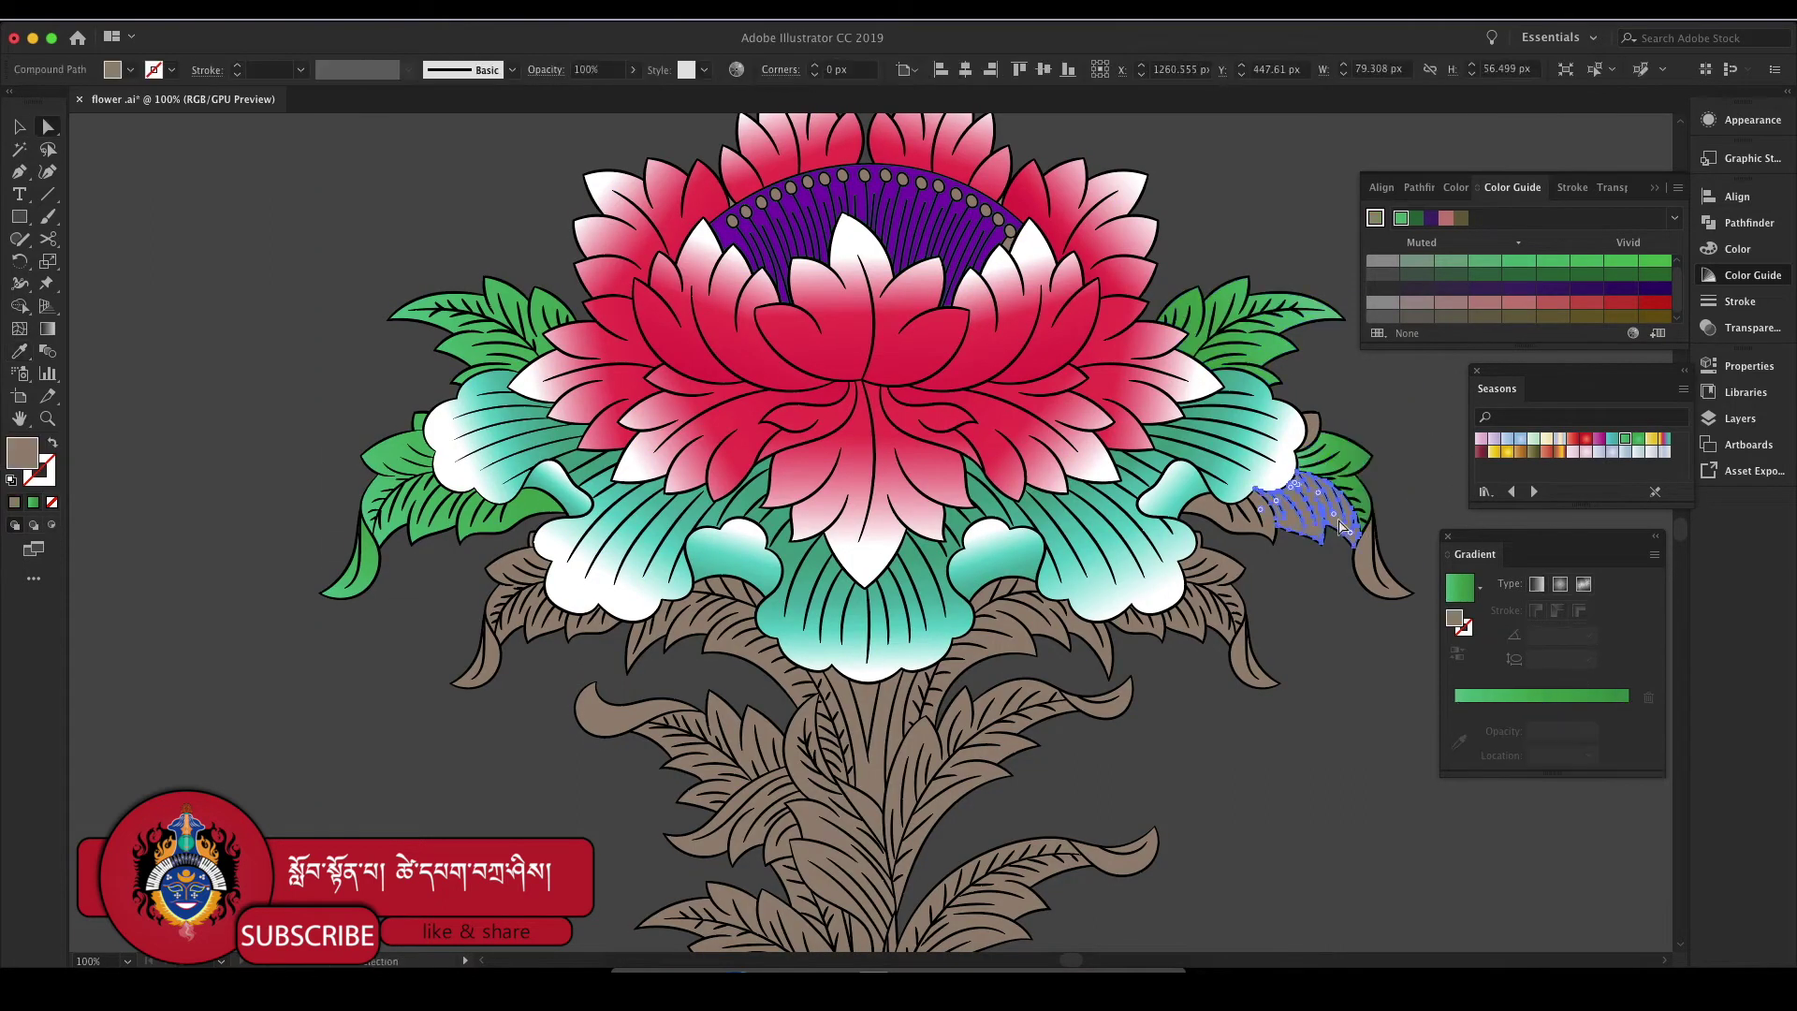
click(1370, 479)
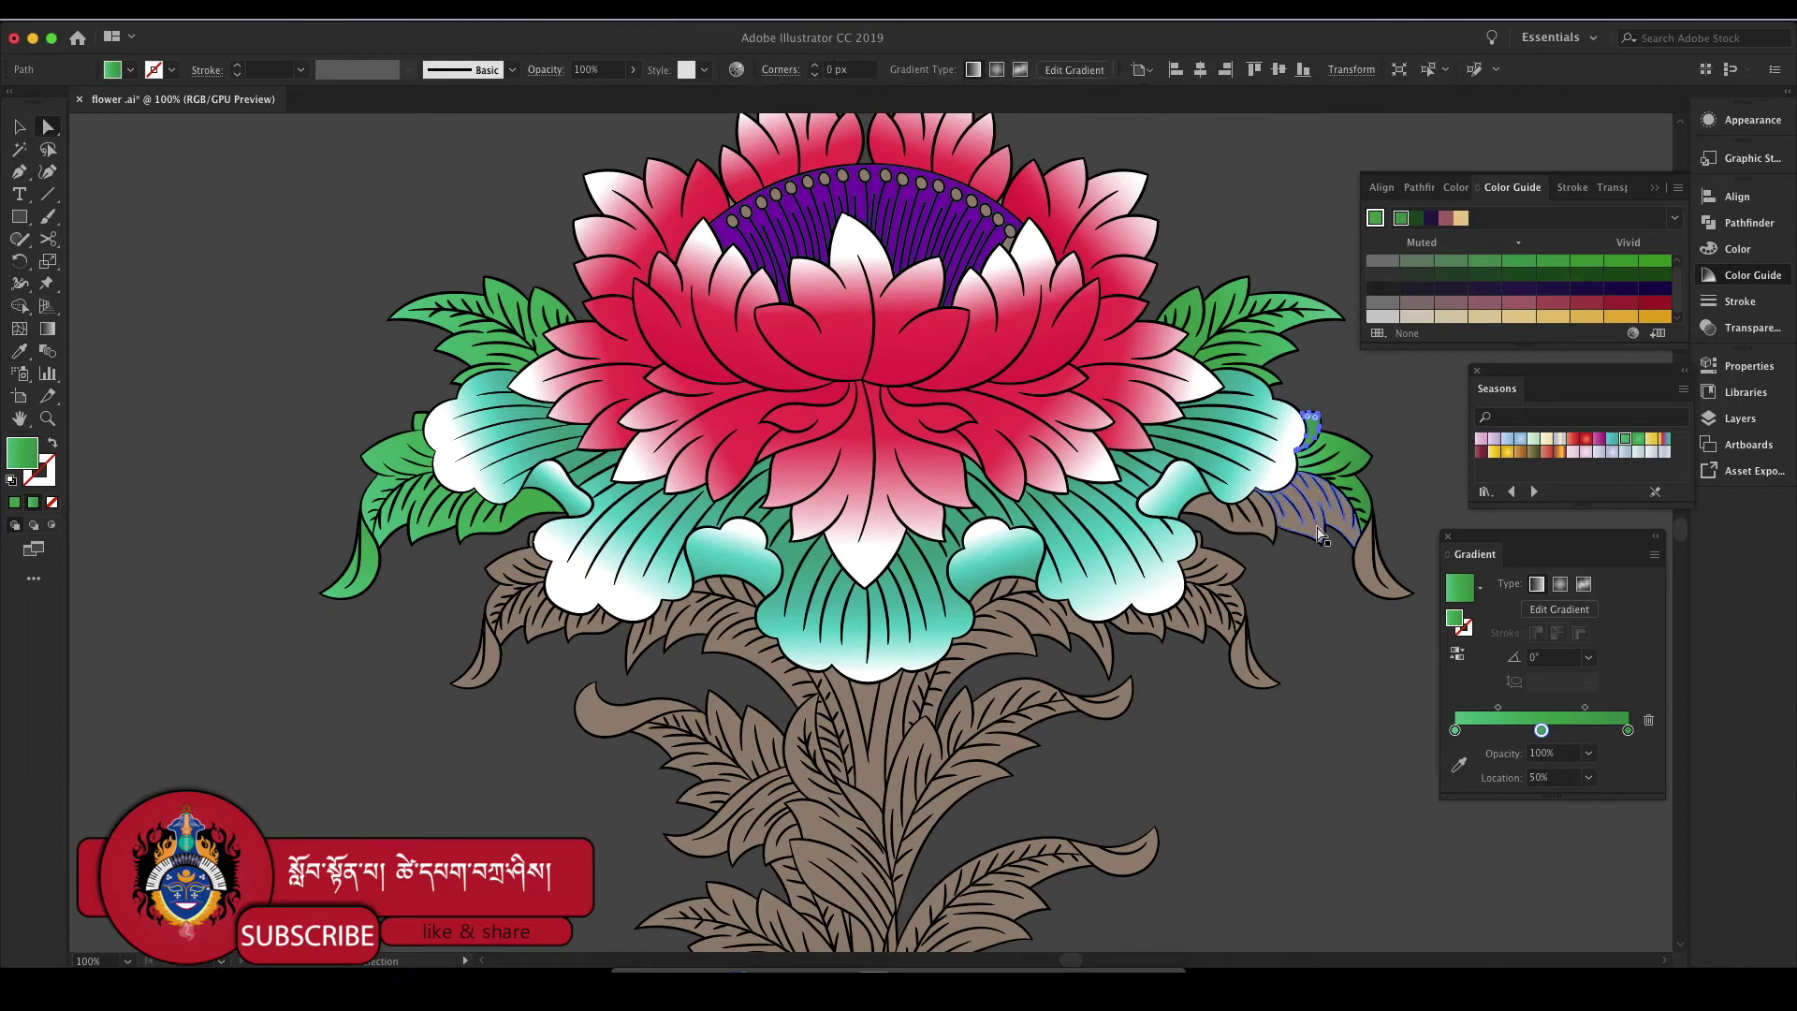
Step: Zoom in on the right leaves and angle their green gradient across them
key(z)
click(676, 573)
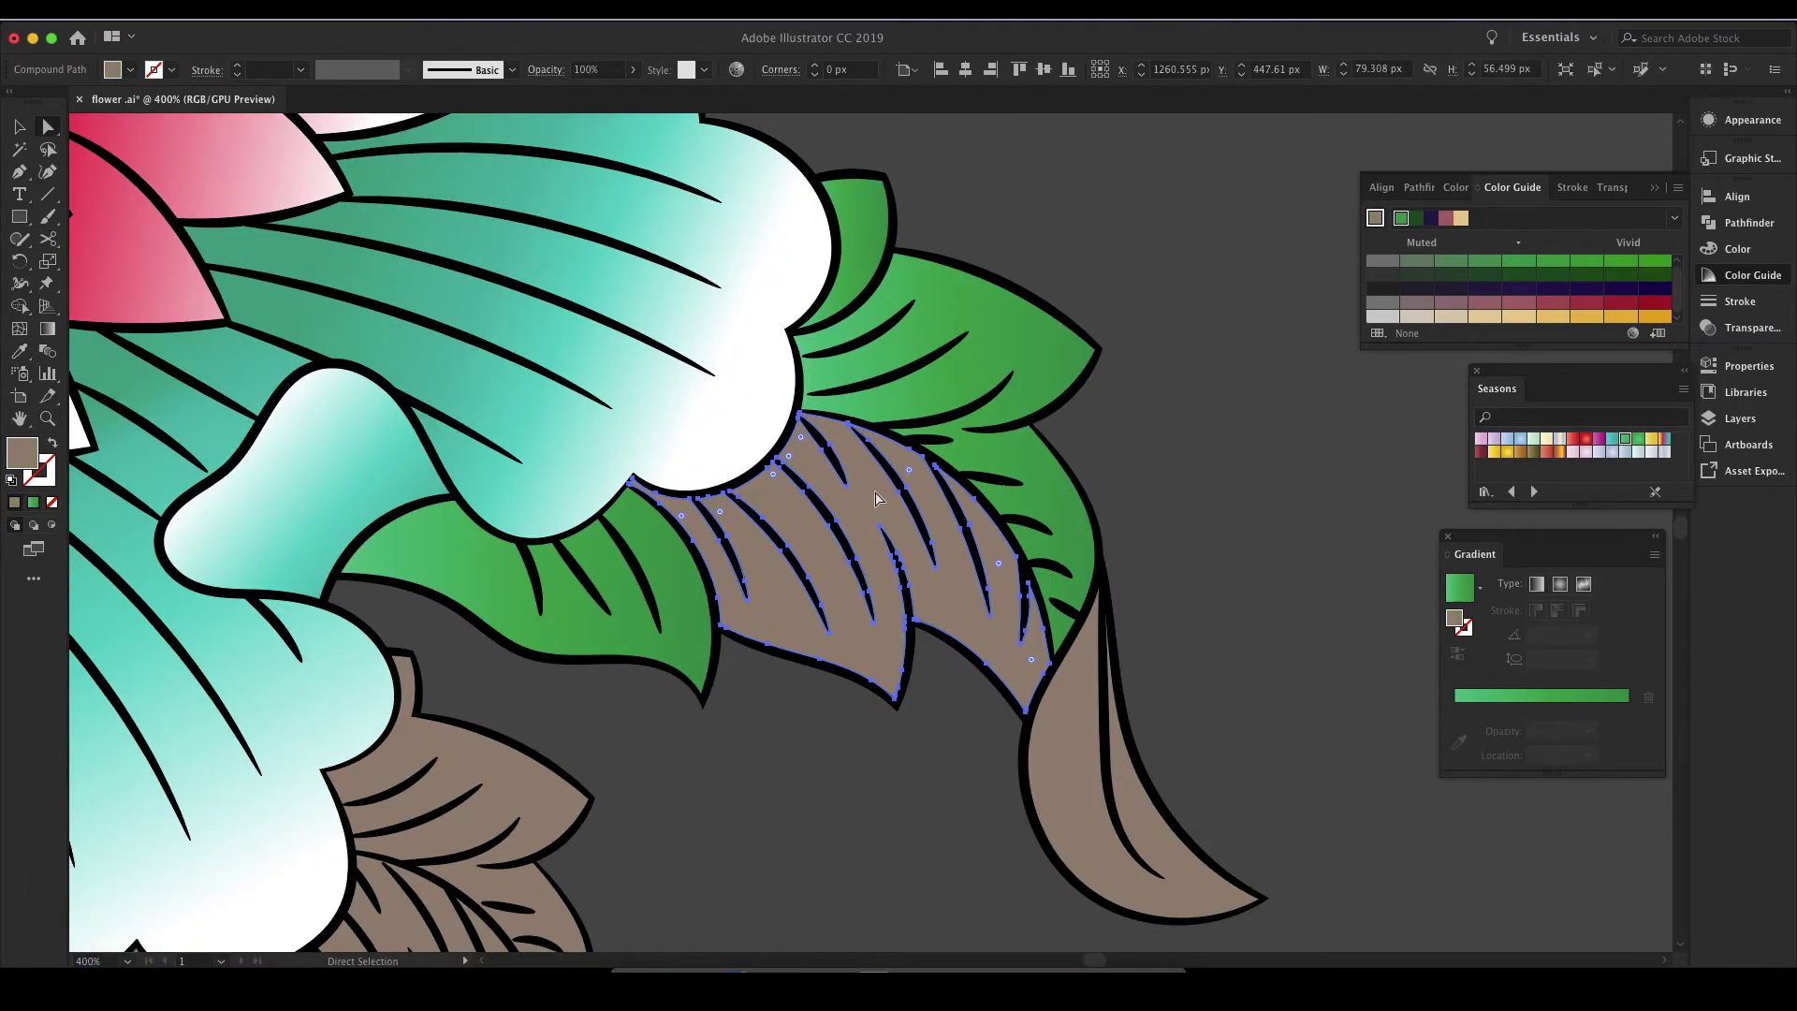
click(1456, 620)
key(g)
drag(1181, 582, 574, 245)
Step: Give the lower-right and upper leaves the green gradient, angled diagonally
click(1105, 795)
click(1456, 619)
drag(1275, 910, 640, 652)
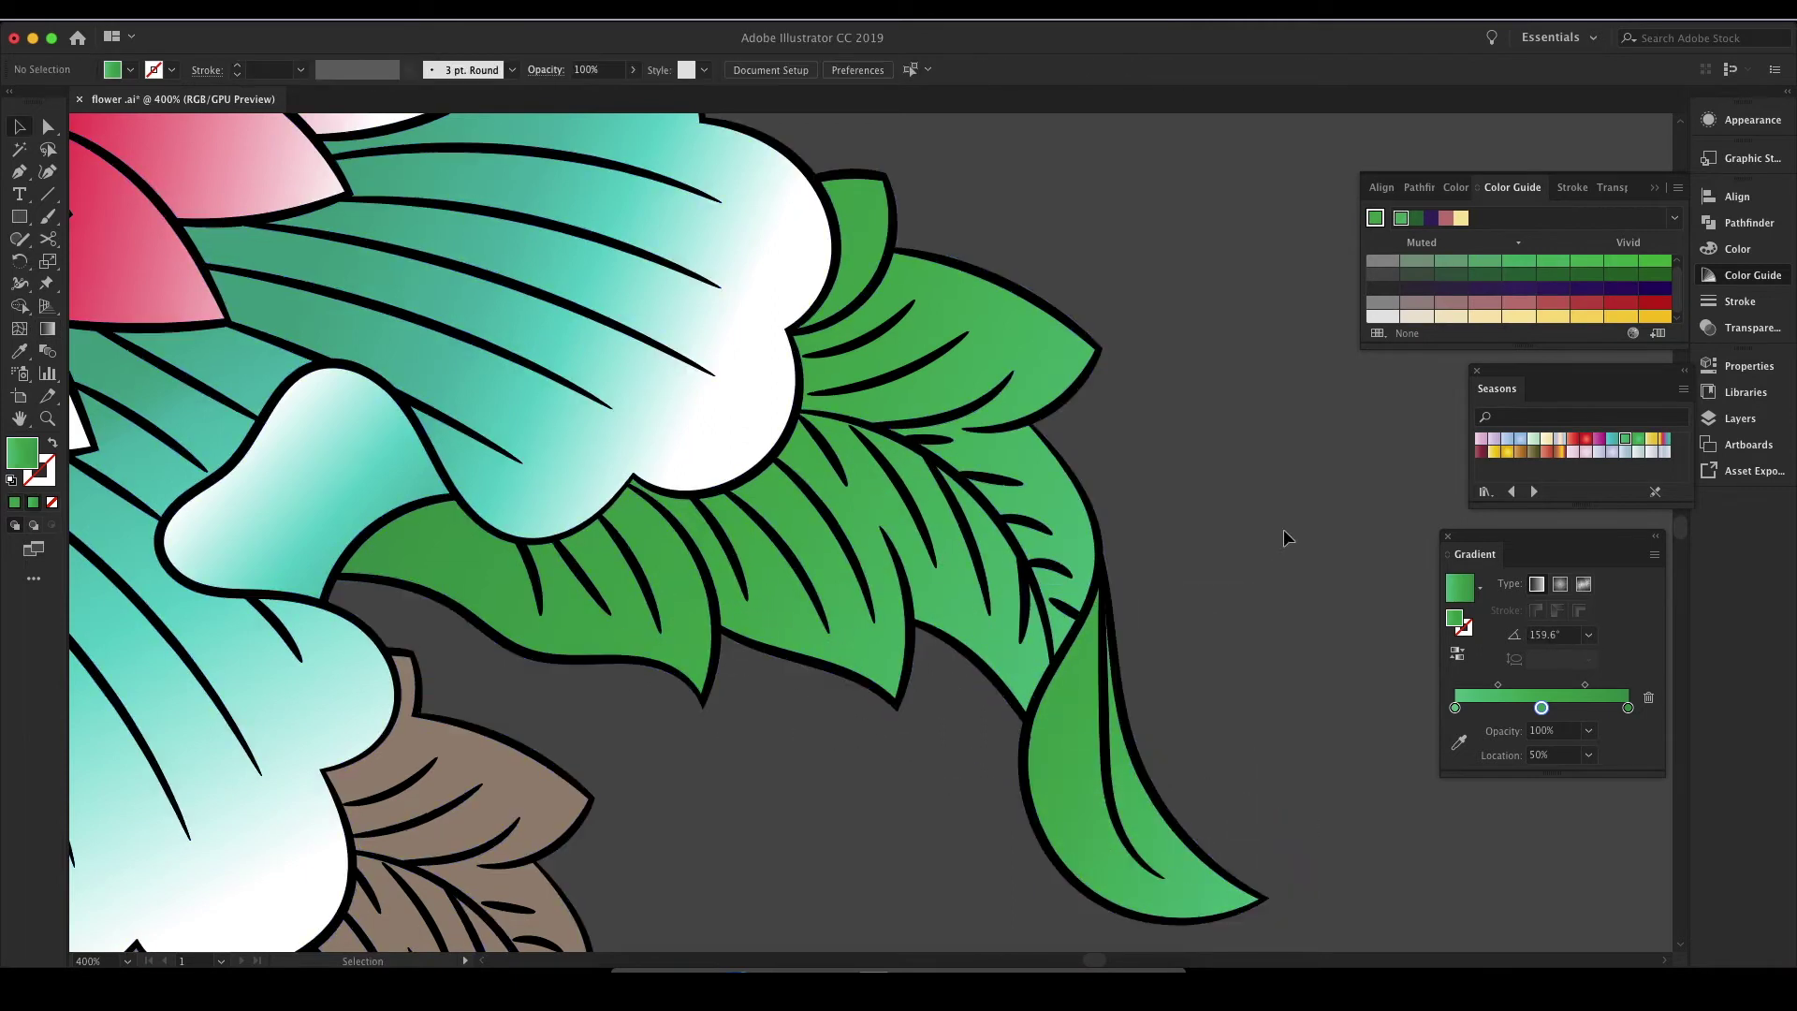
click(1067, 517)
click(1456, 619)
key(g)
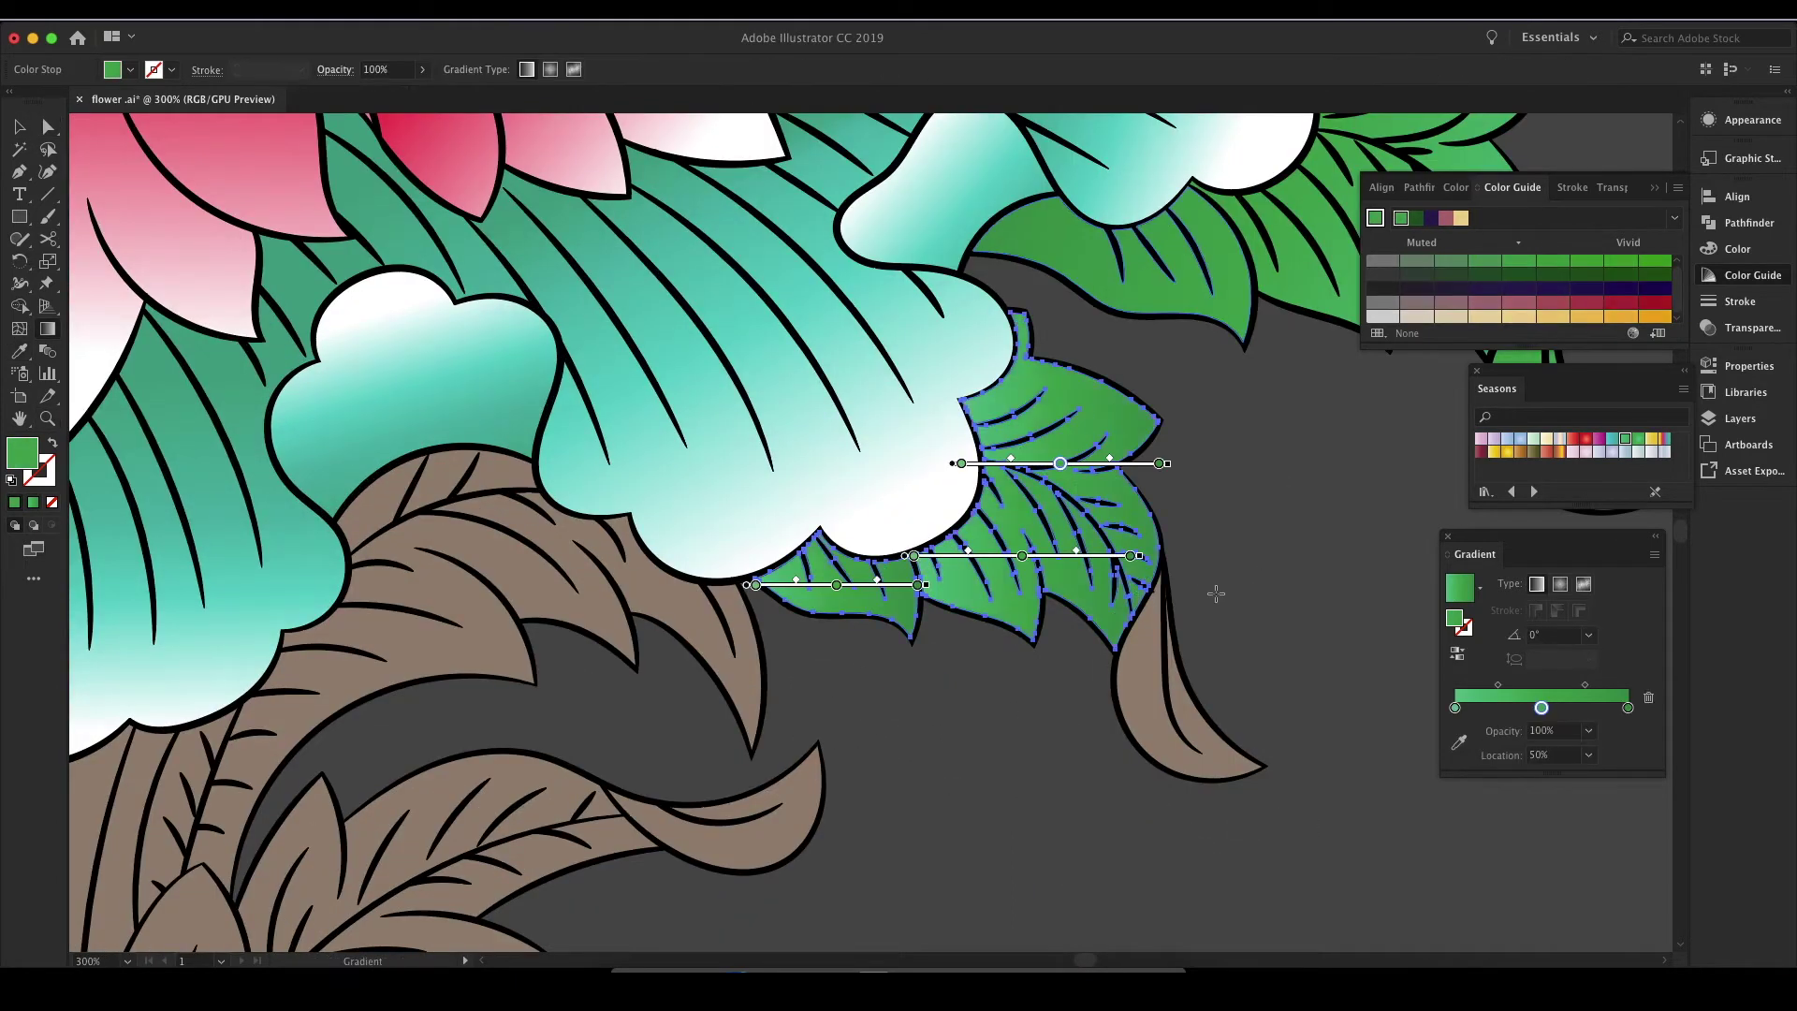
click(1169, 673)
click(1212, 706)
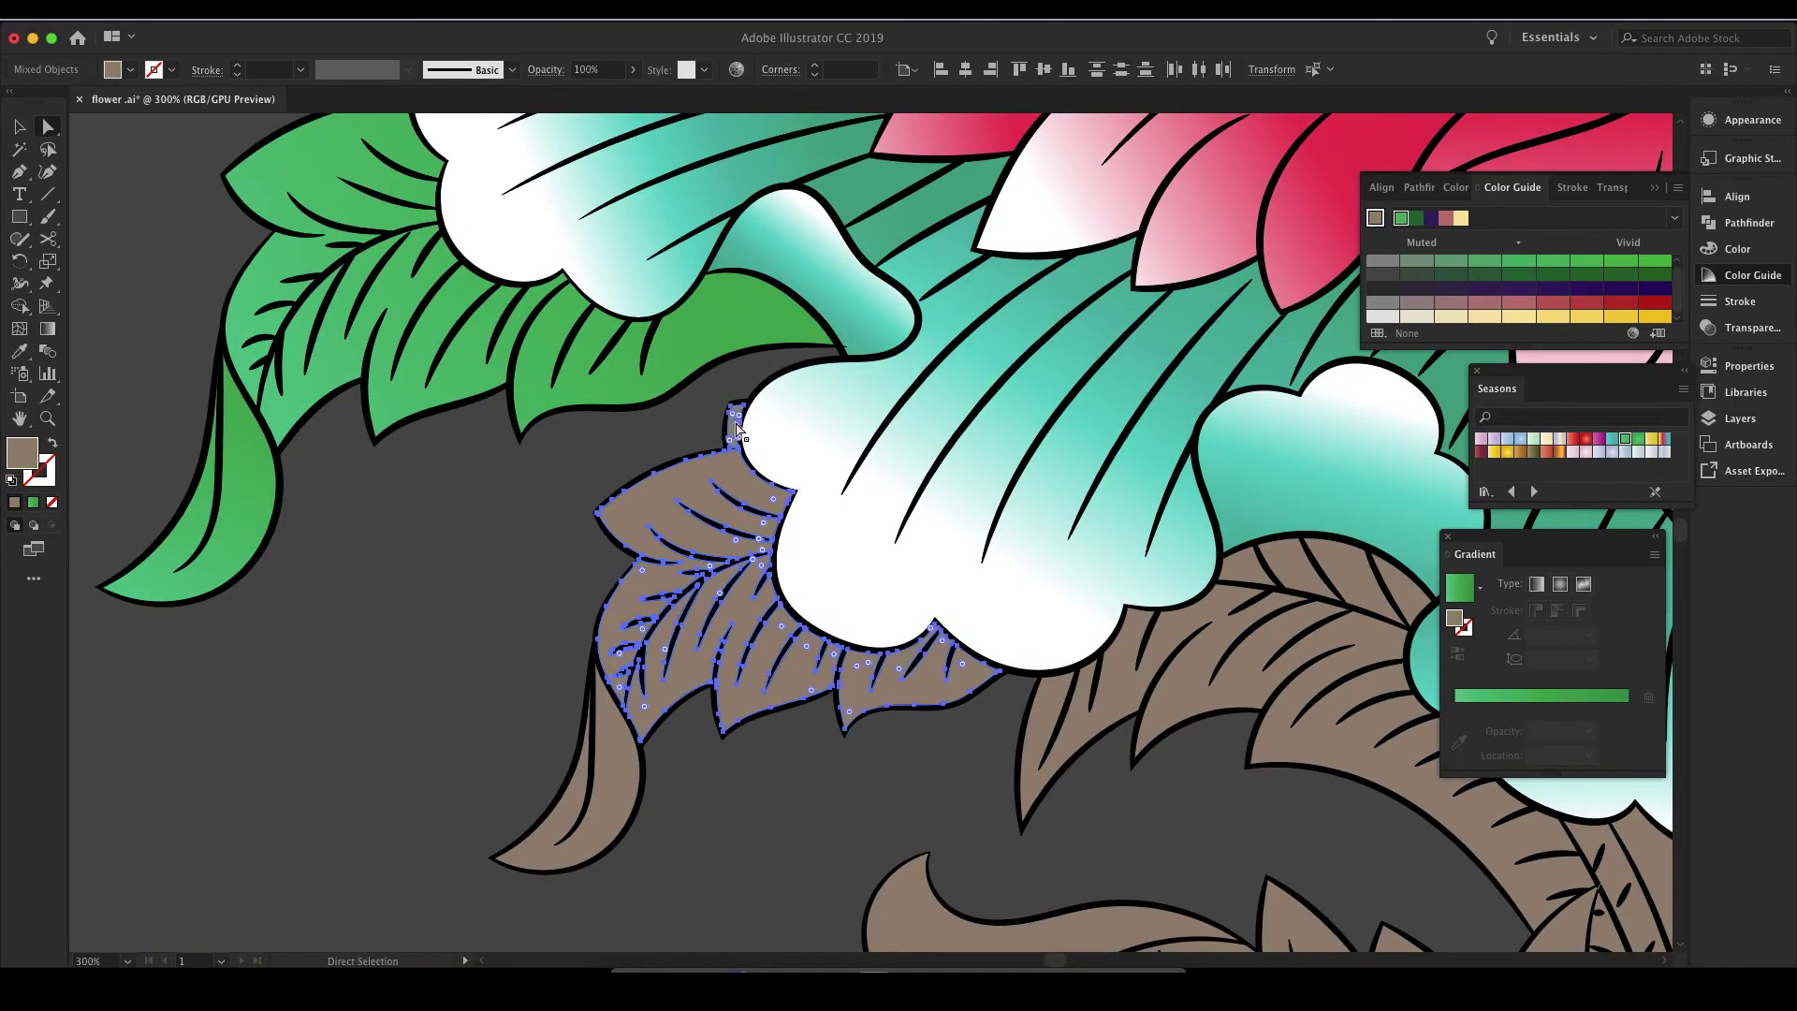
Step: Fill the lower-left leaf below the petal with the green gradient and set its angle
key(g)
drag(734, 824, 733, 562)
key(v)
click(573, 749)
drag(580, 730, 584, 871)
Step: Recolour a brown leaf beside the stem with the green gradient
key(z)
key(ctrl+0)
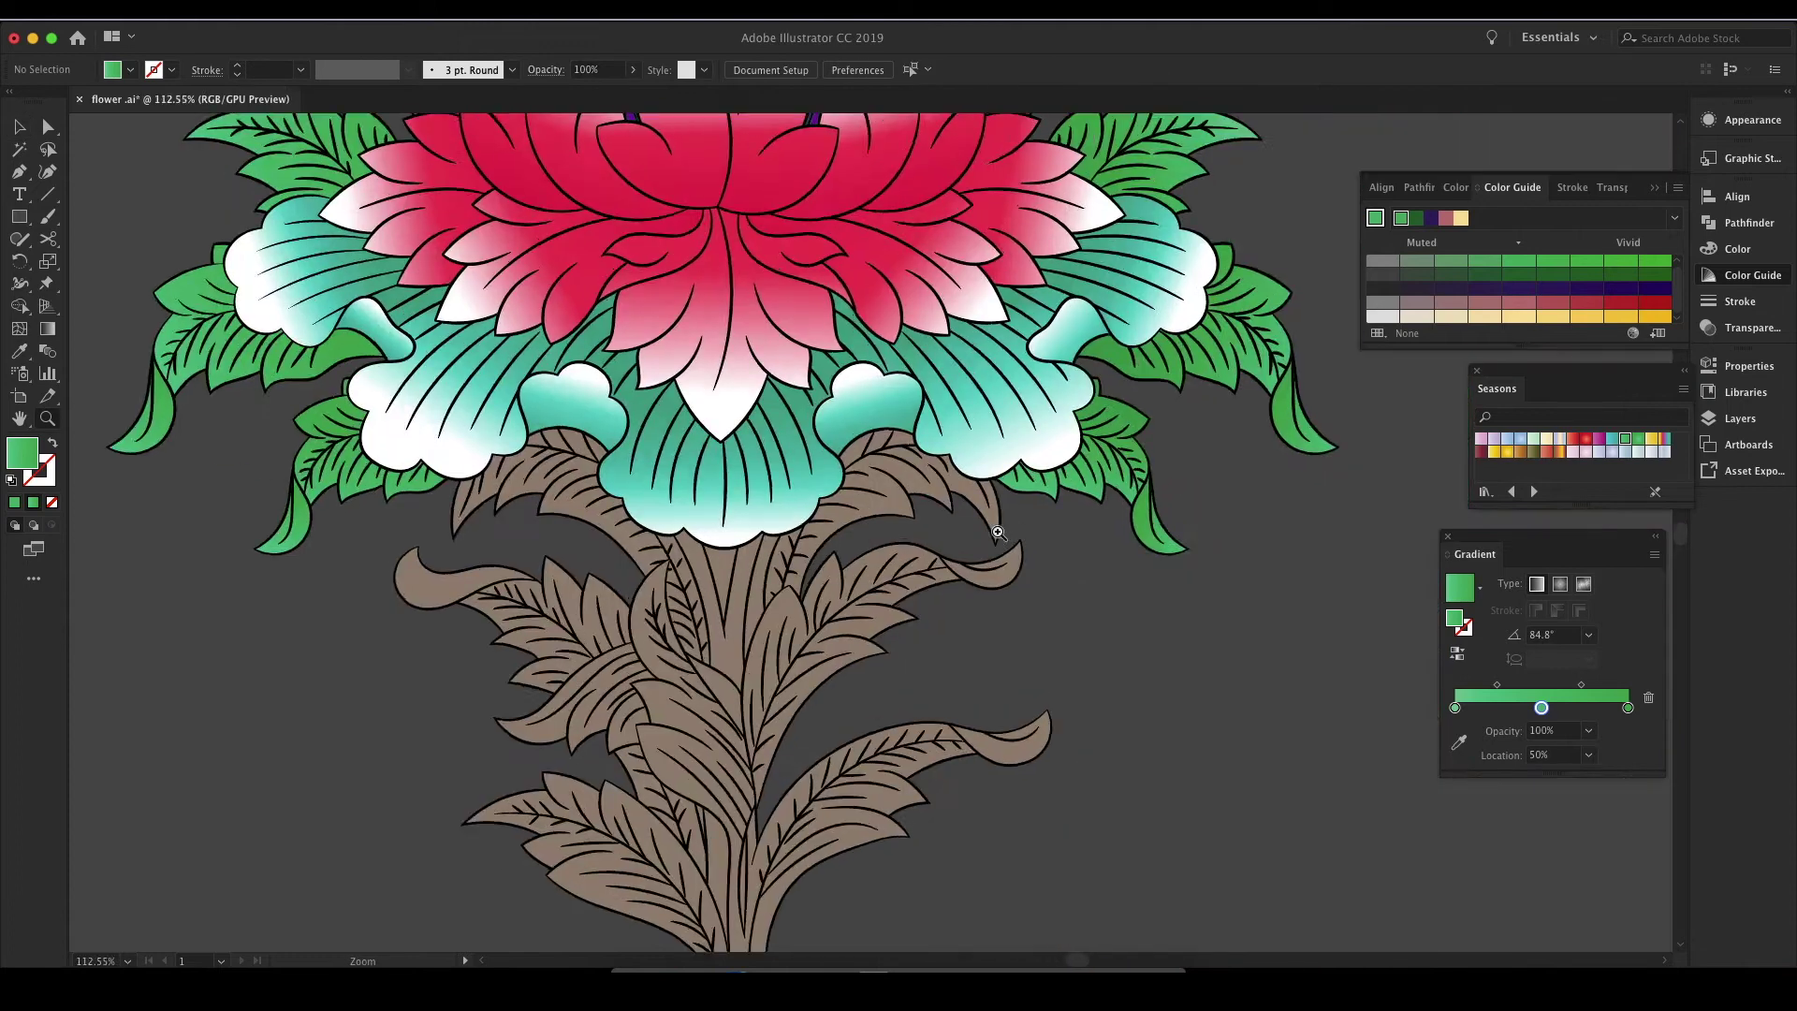
drag(998, 532, 1123, 534)
key(a)
click(861, 419)
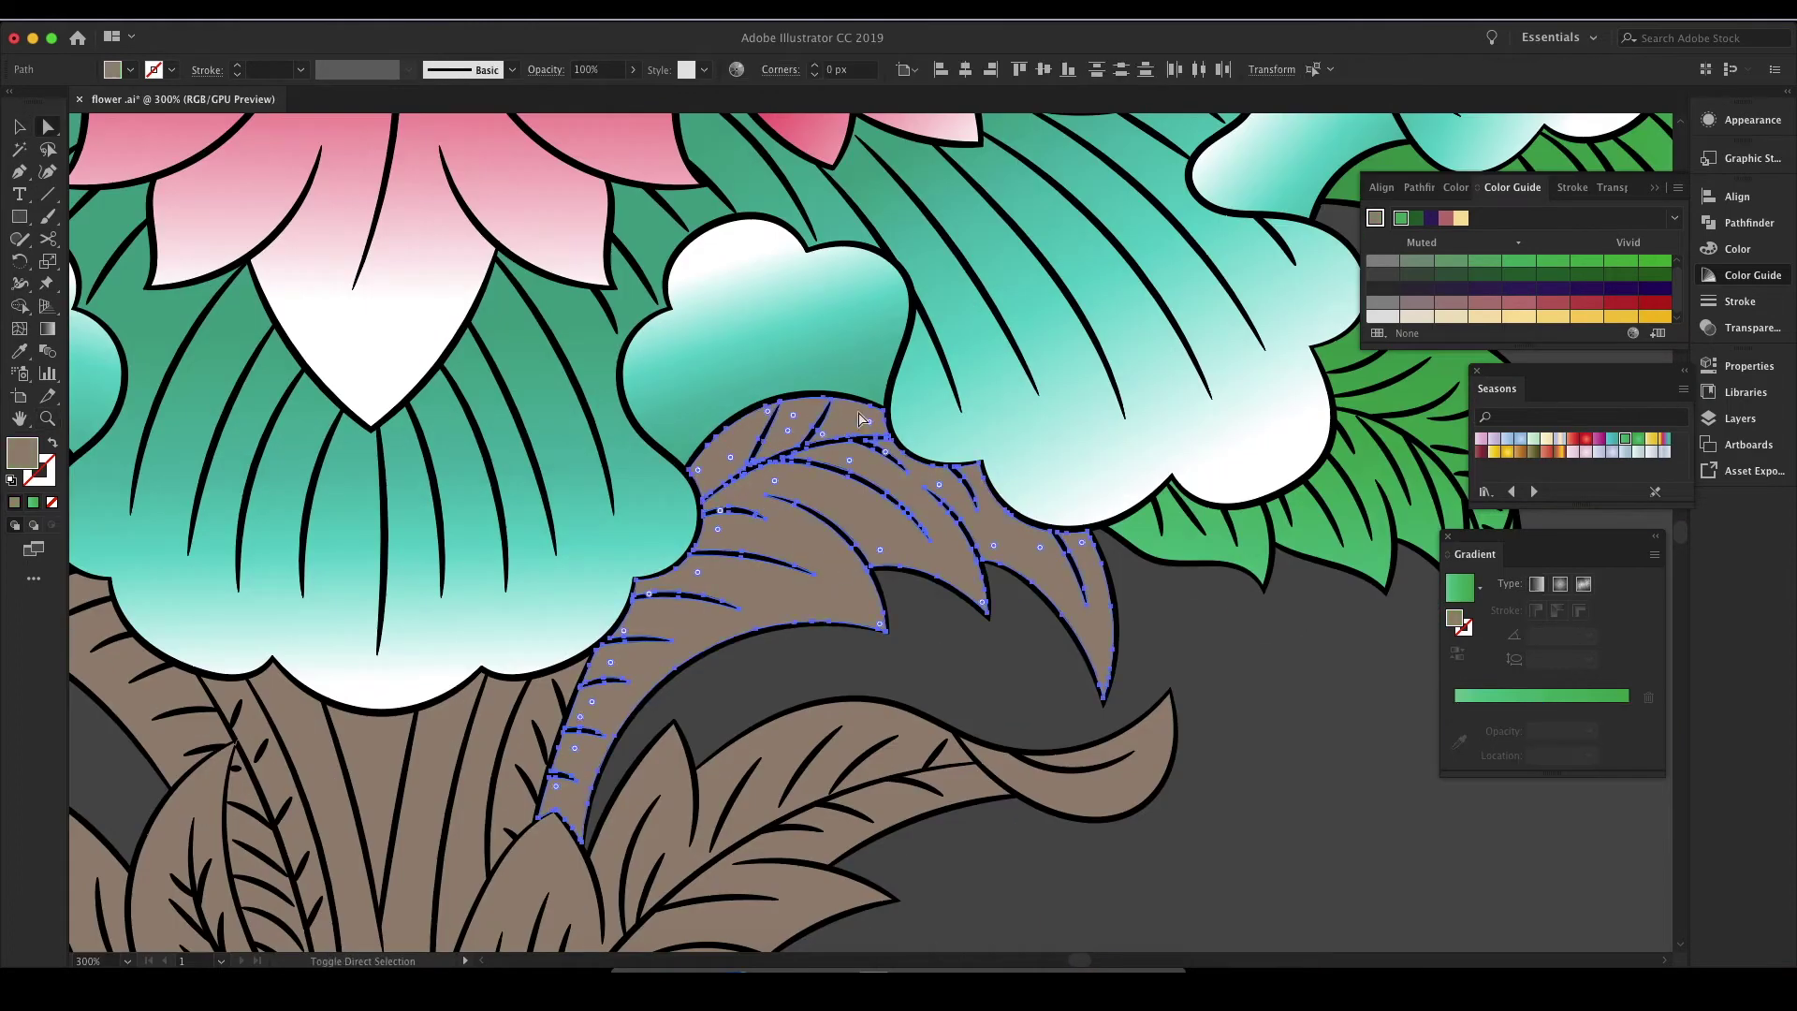
click(1332, 452)
Step: Apply the green gradient to the leaf curving along the stem and adjust its direction
key(ctrl+0)
key(a)
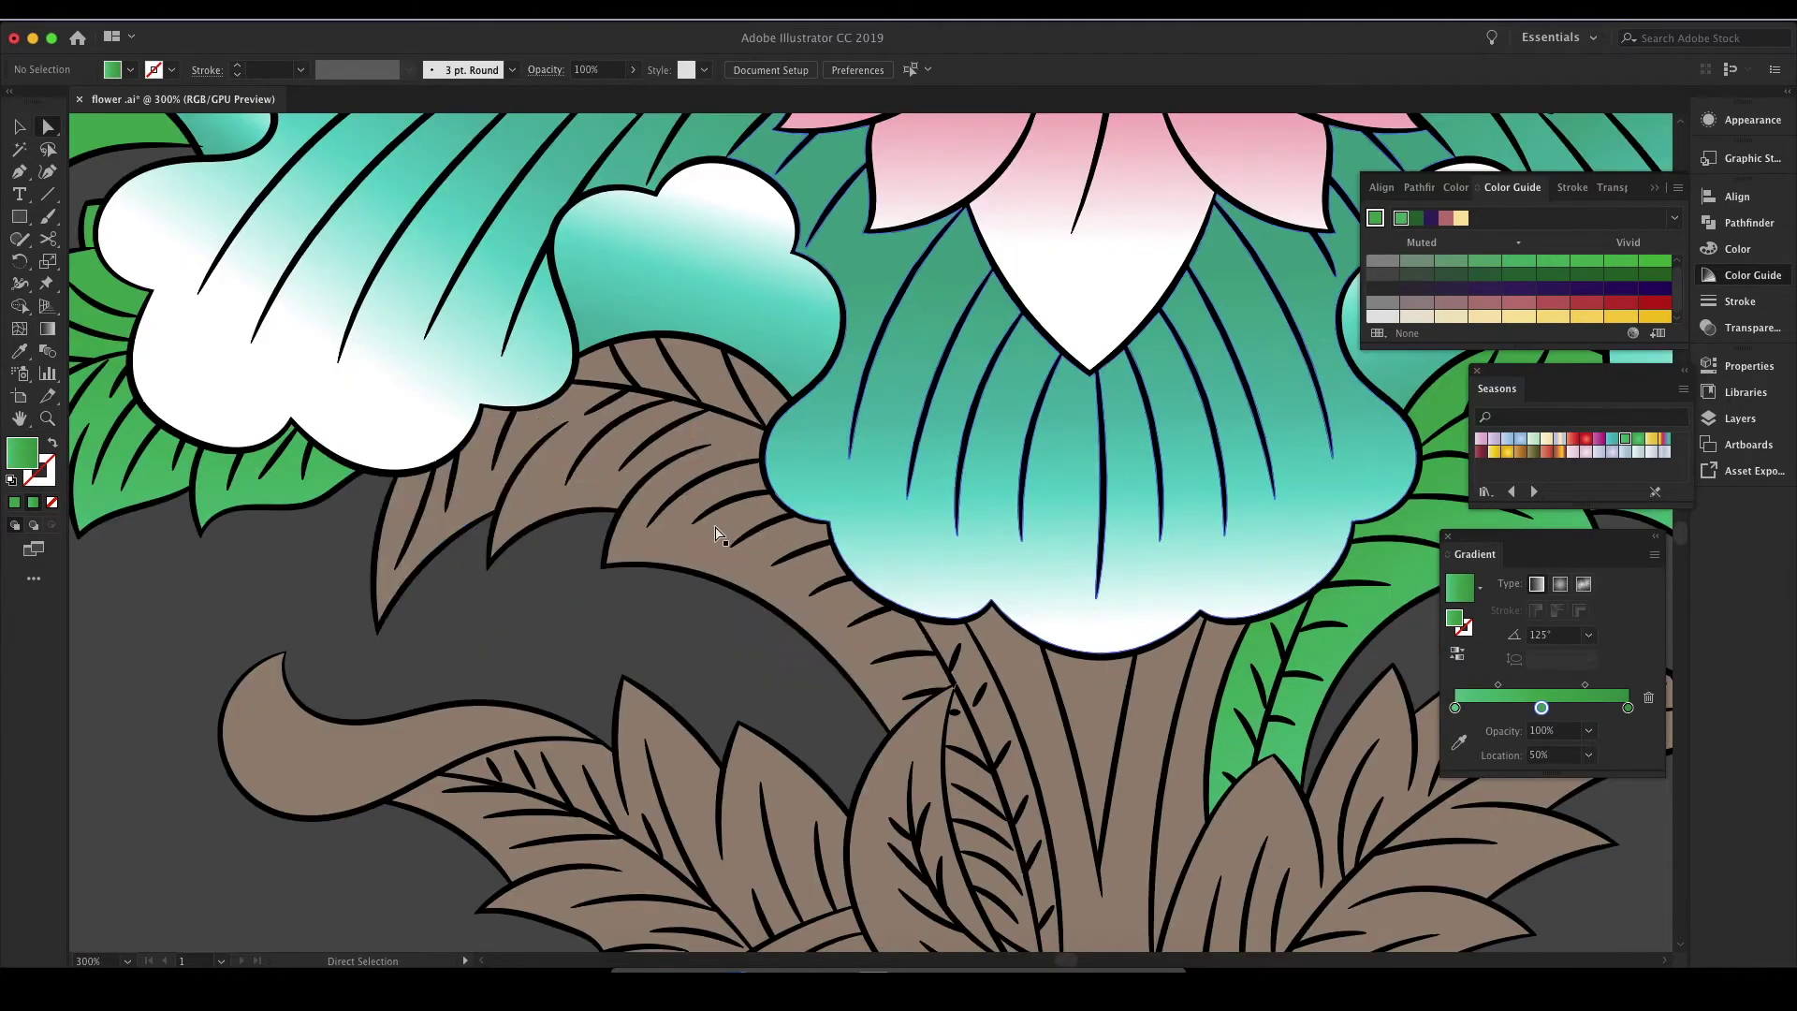
click(716, 534)
scroll(744, 468, down, 3)
click(1459, 590)
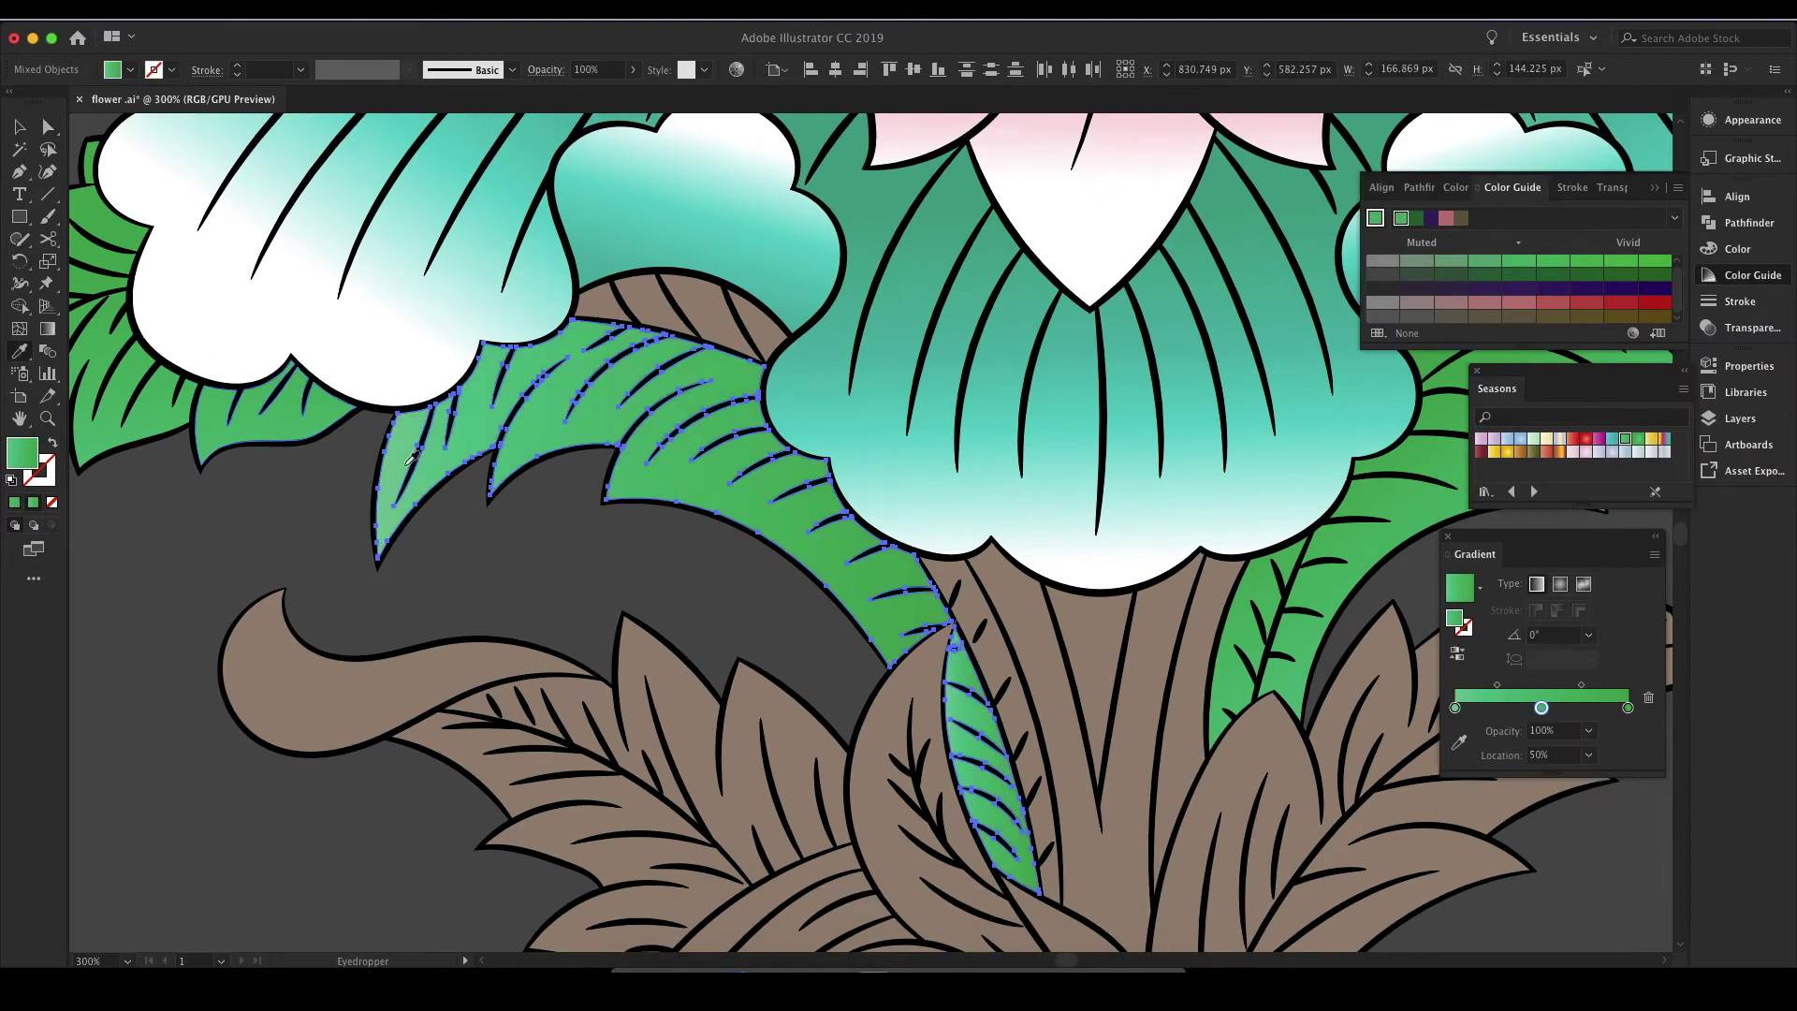
key(g)
drag(518, 543, 878, 350)
Step: Give a small leaf piece the green gradient angled downward, then zoom out along the stem
key(a)
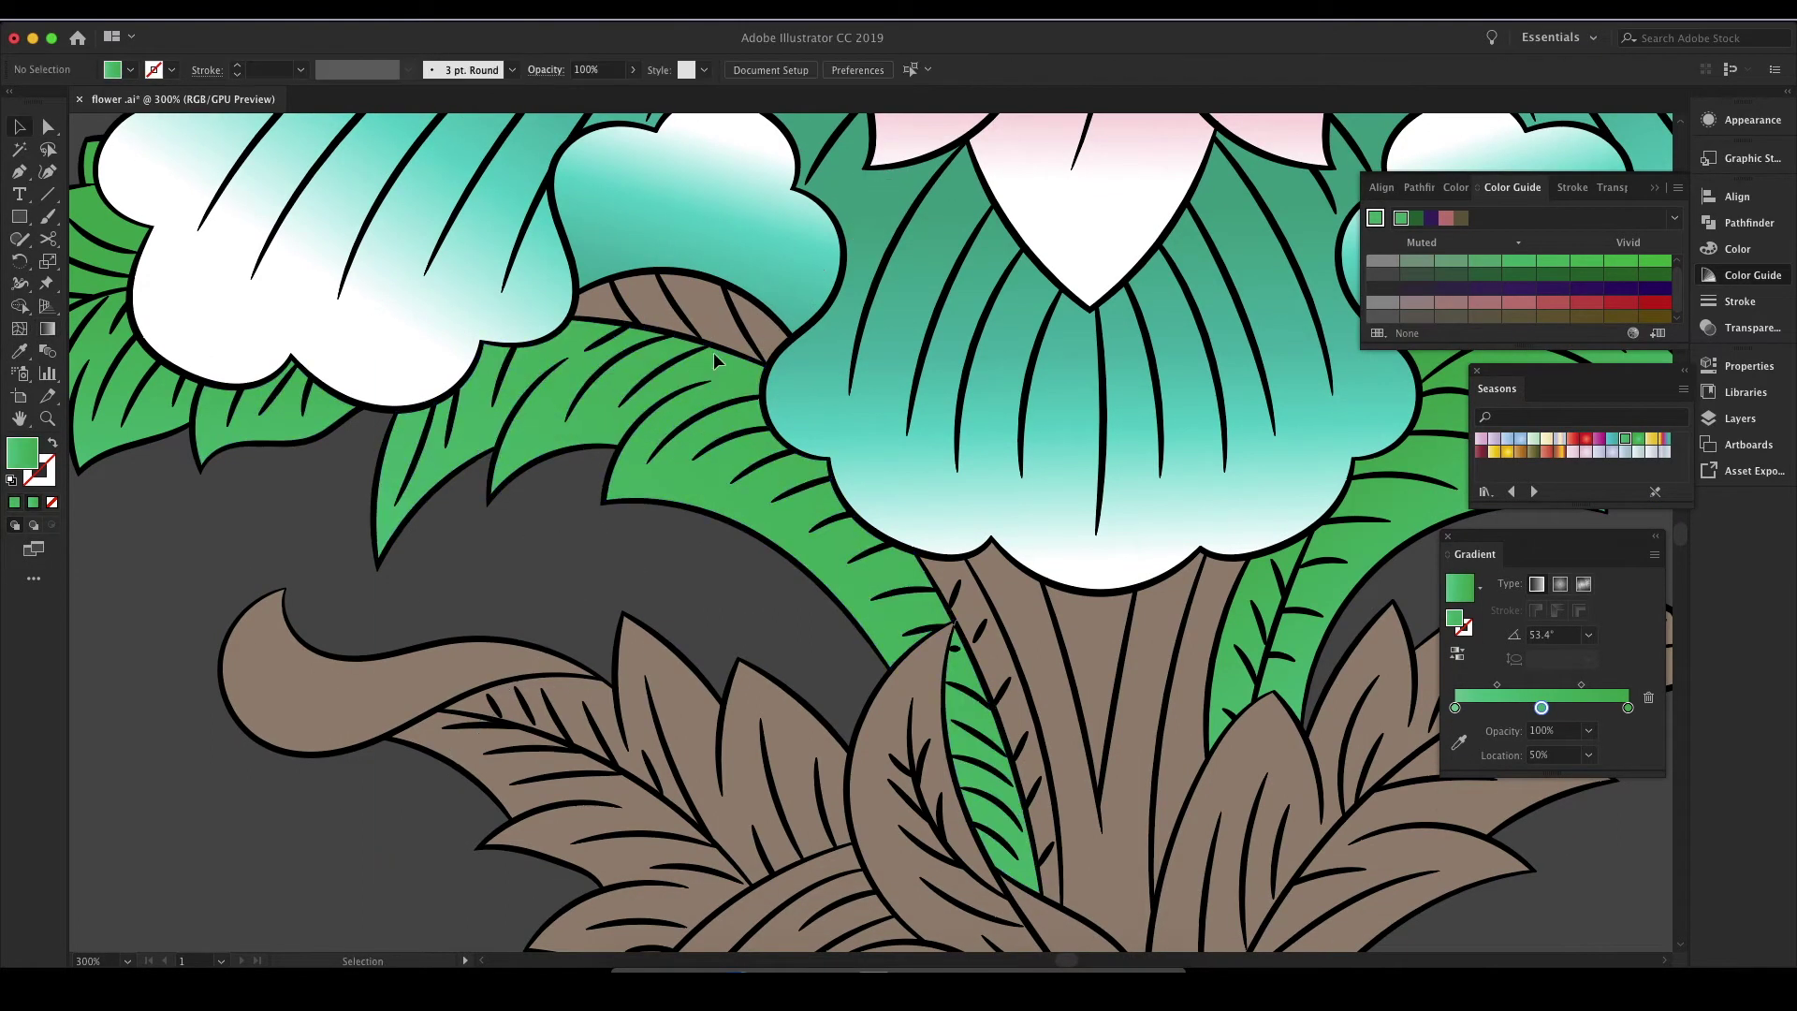
click(698, 298)
click(620, 423)
key(g)
drag(684, 186, 664, 330)
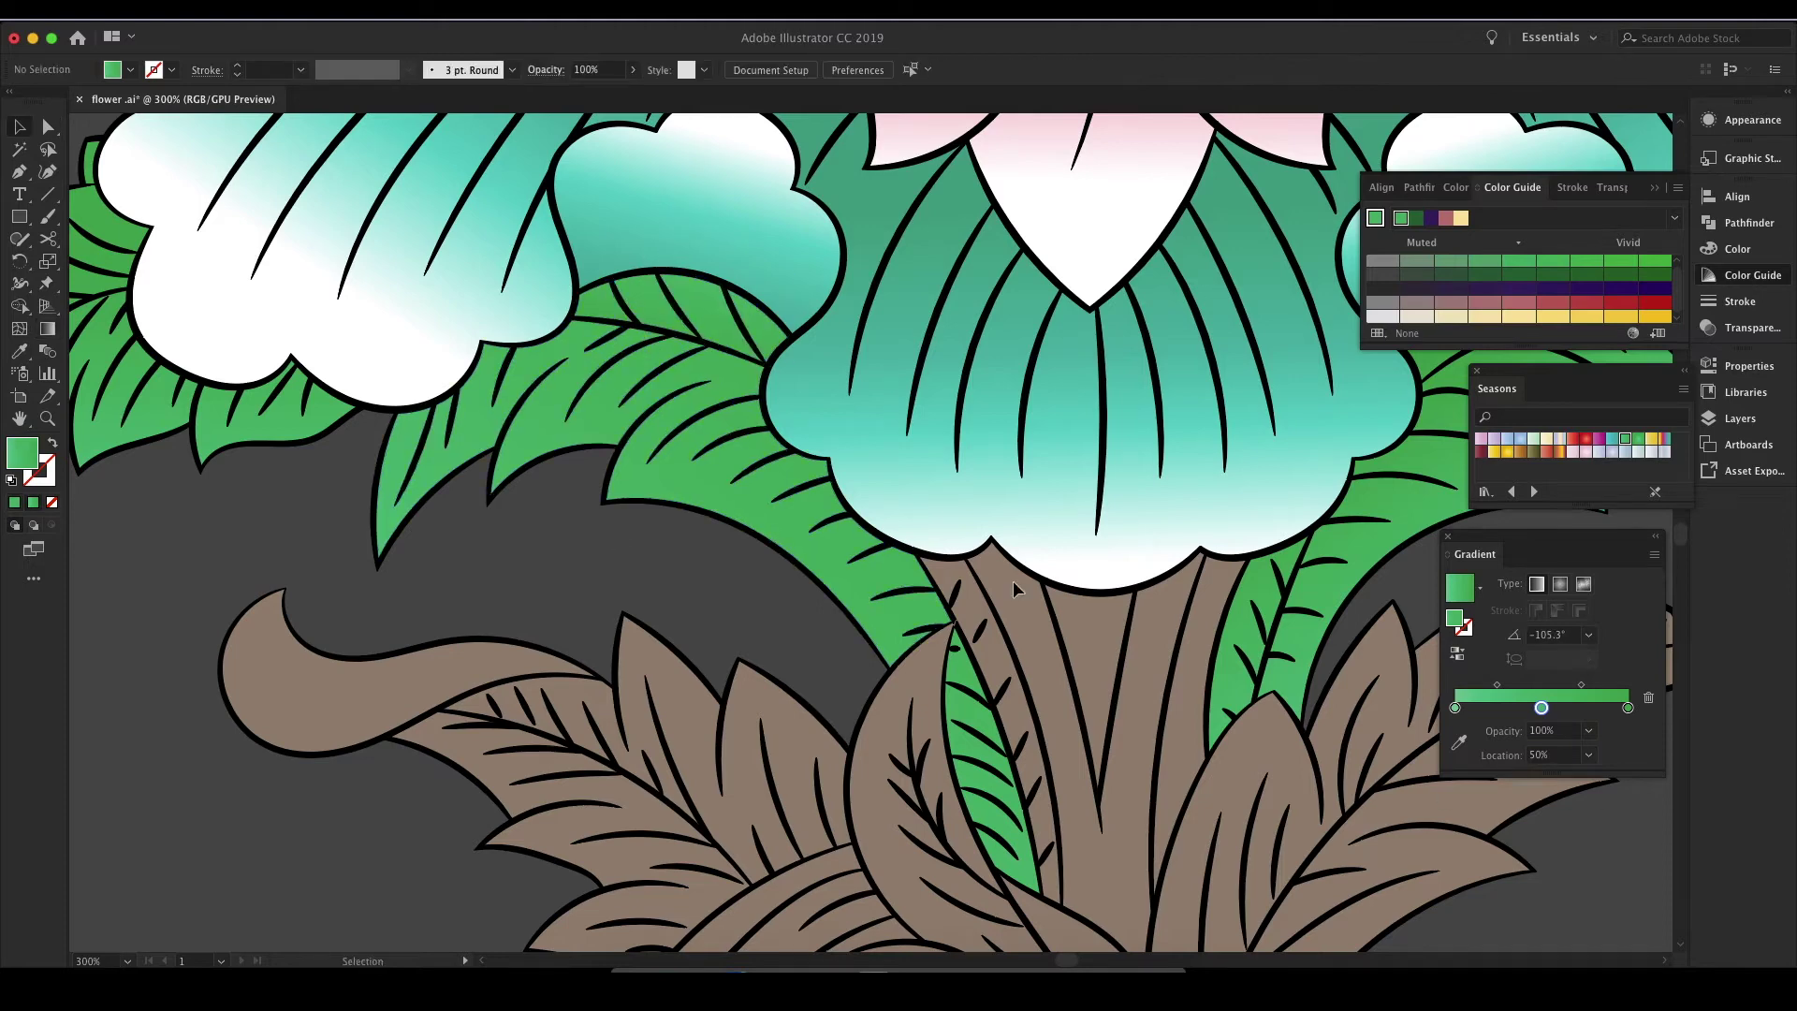
scroll(1013, 588, down, 2)
key(a)
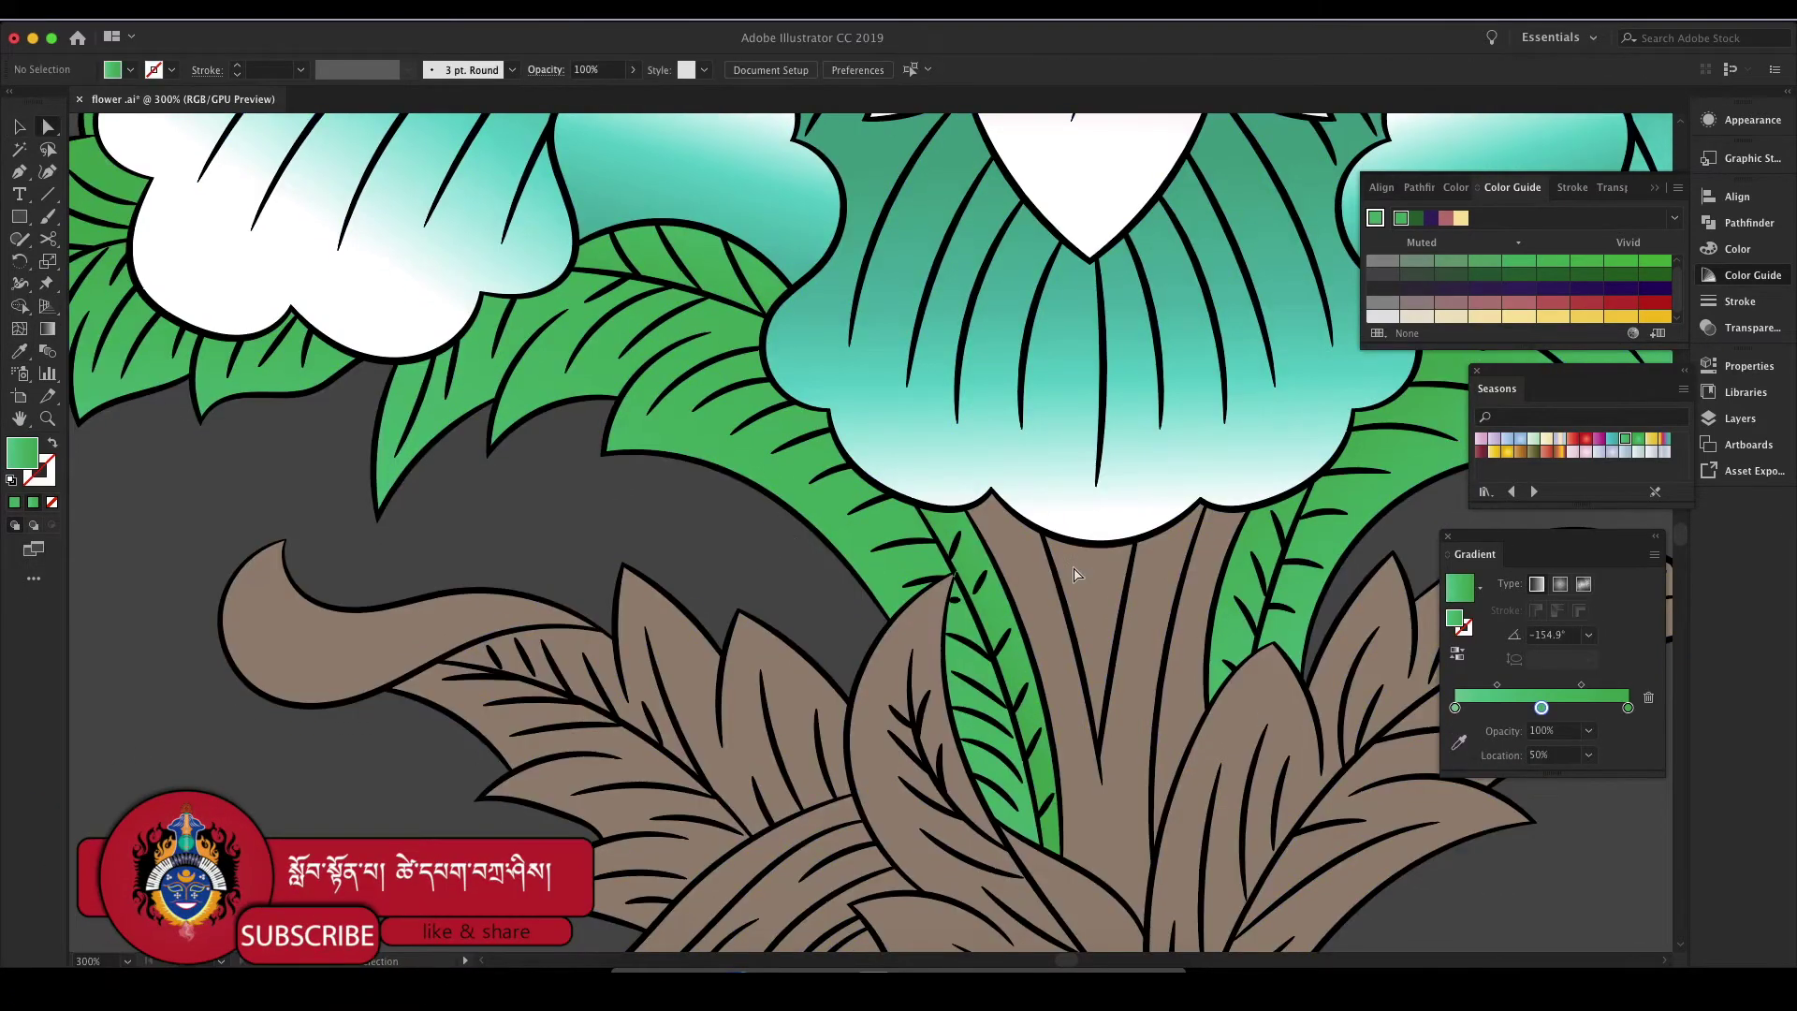
key(z)
alt+click(983, 559)
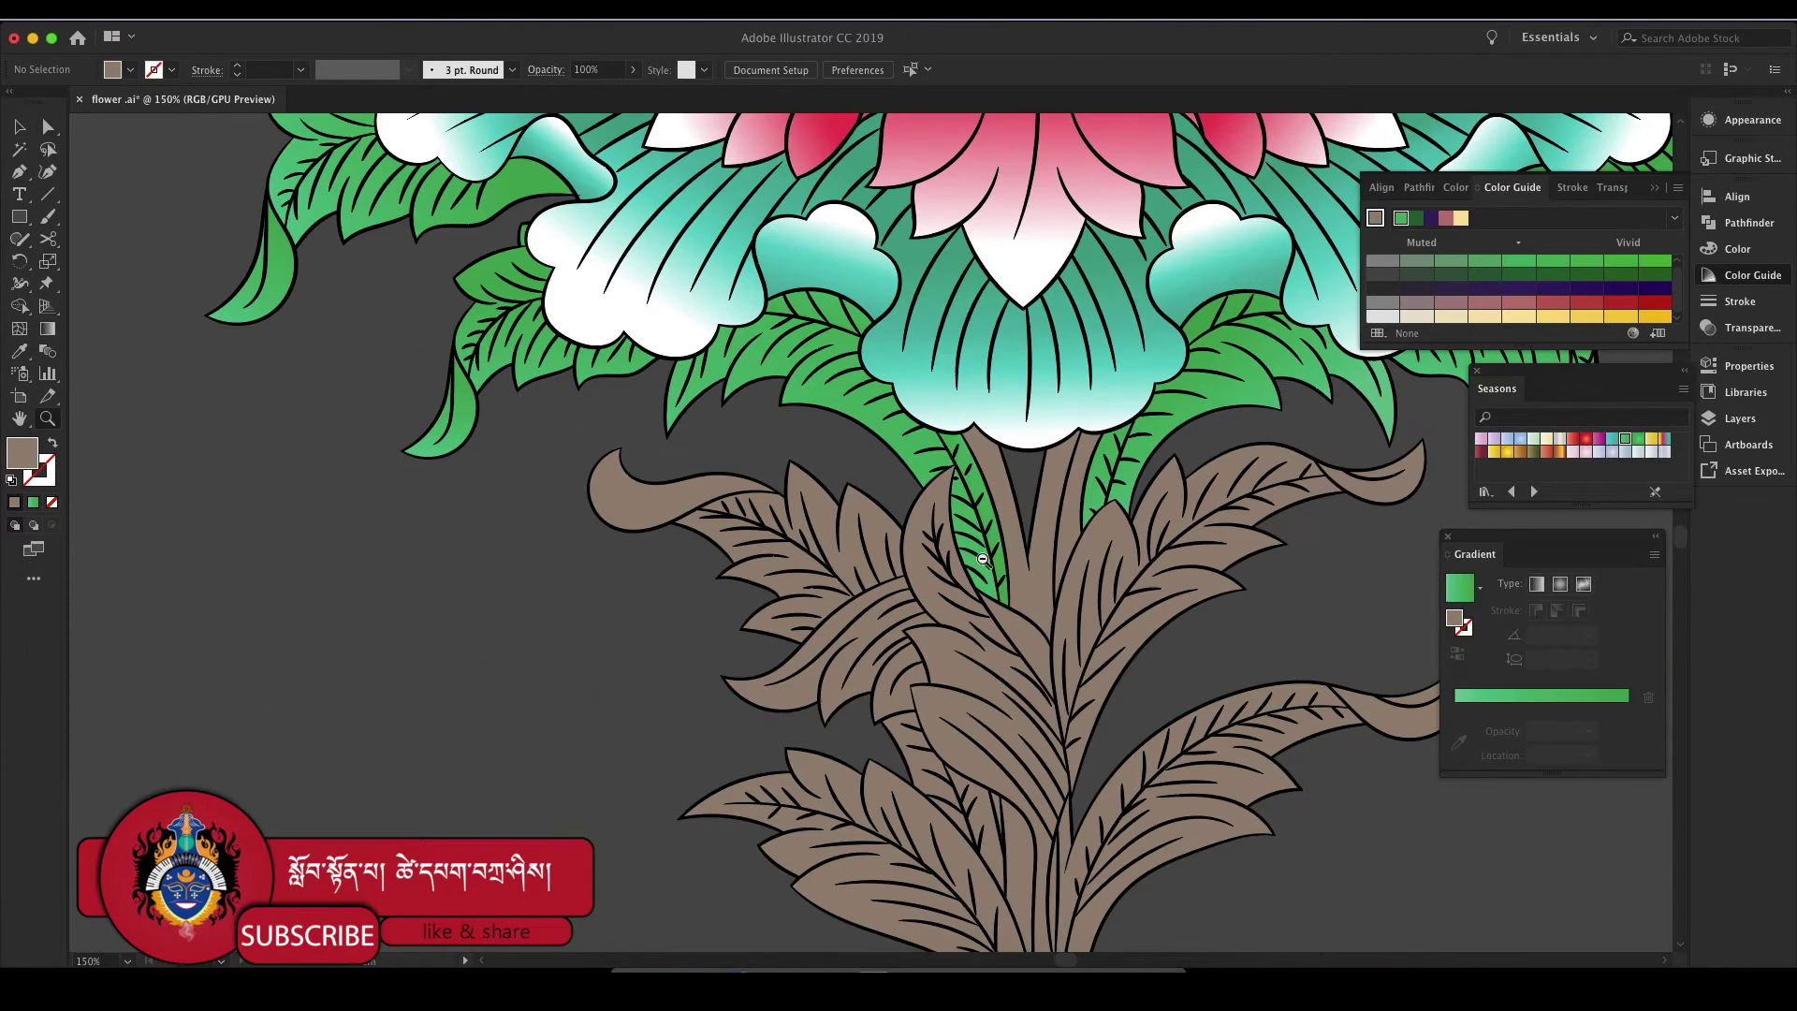
Step: Fill a brown stem leaf with the green gradient running along its length
alt+click(983, 559)
click(964, 641)
click(936, 430)
key(i)
click(1052, 236)
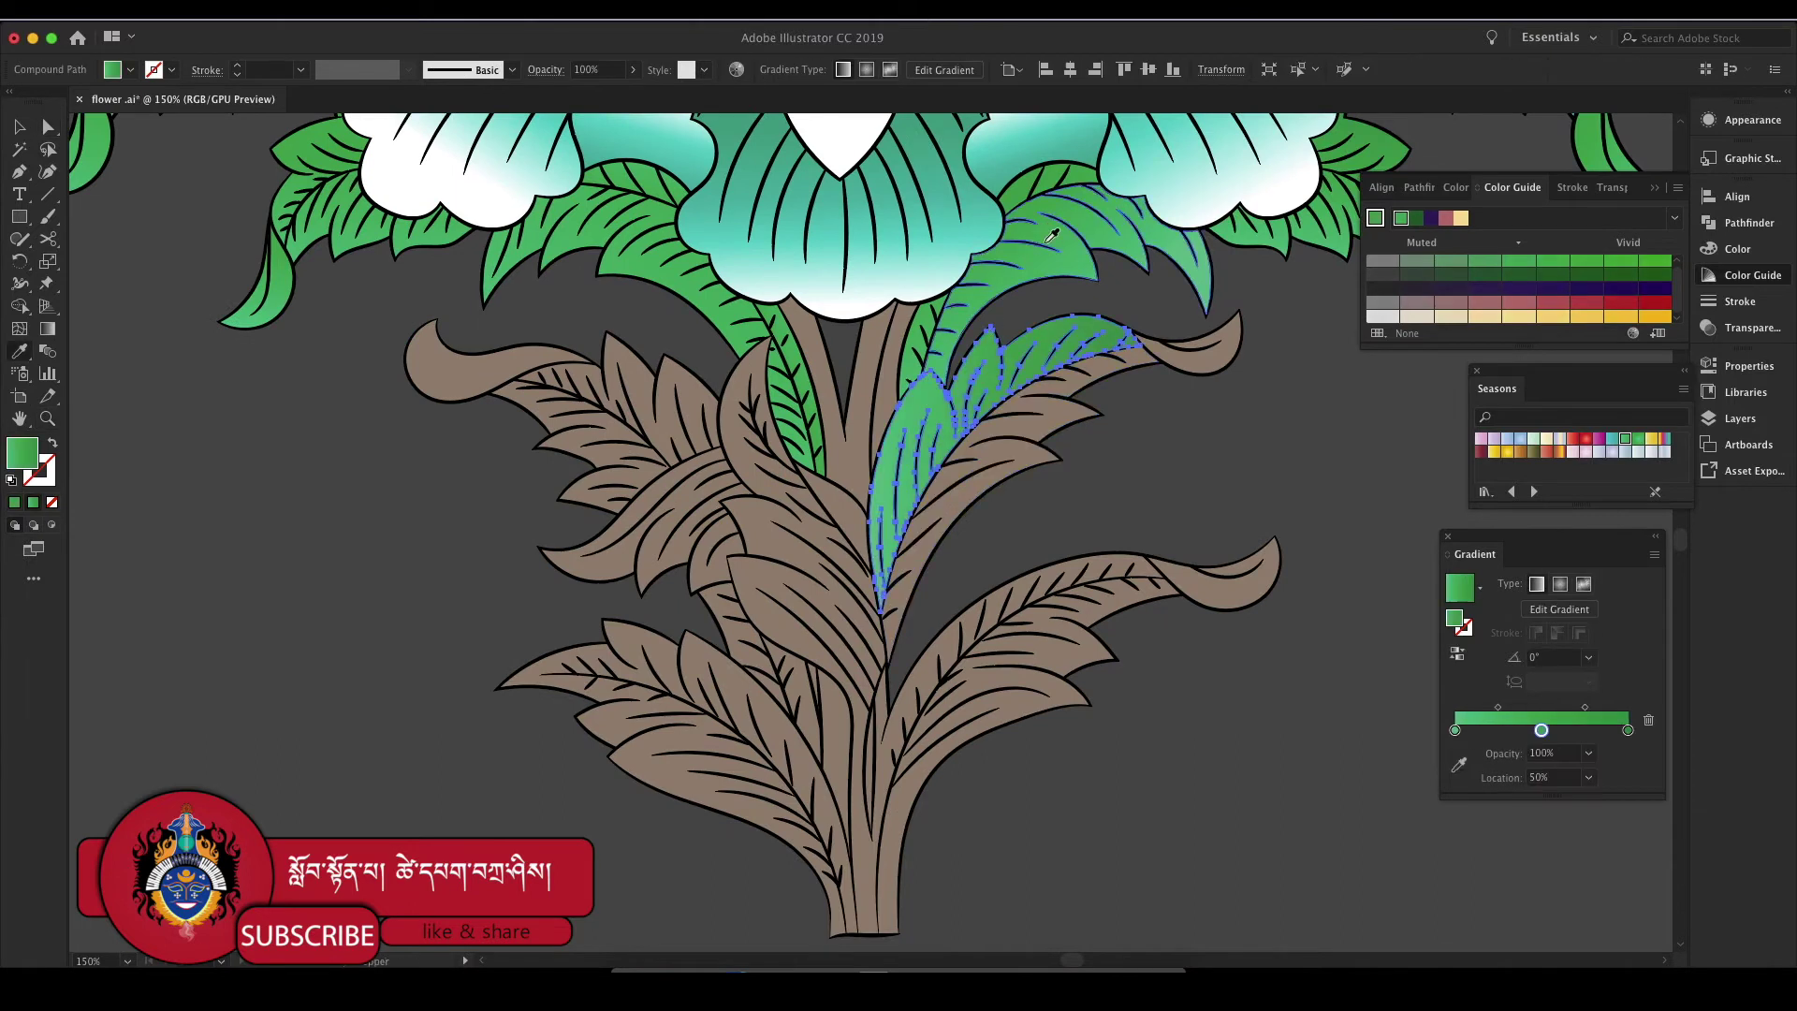
key(g)
drag(890, 505, 1163, 505)
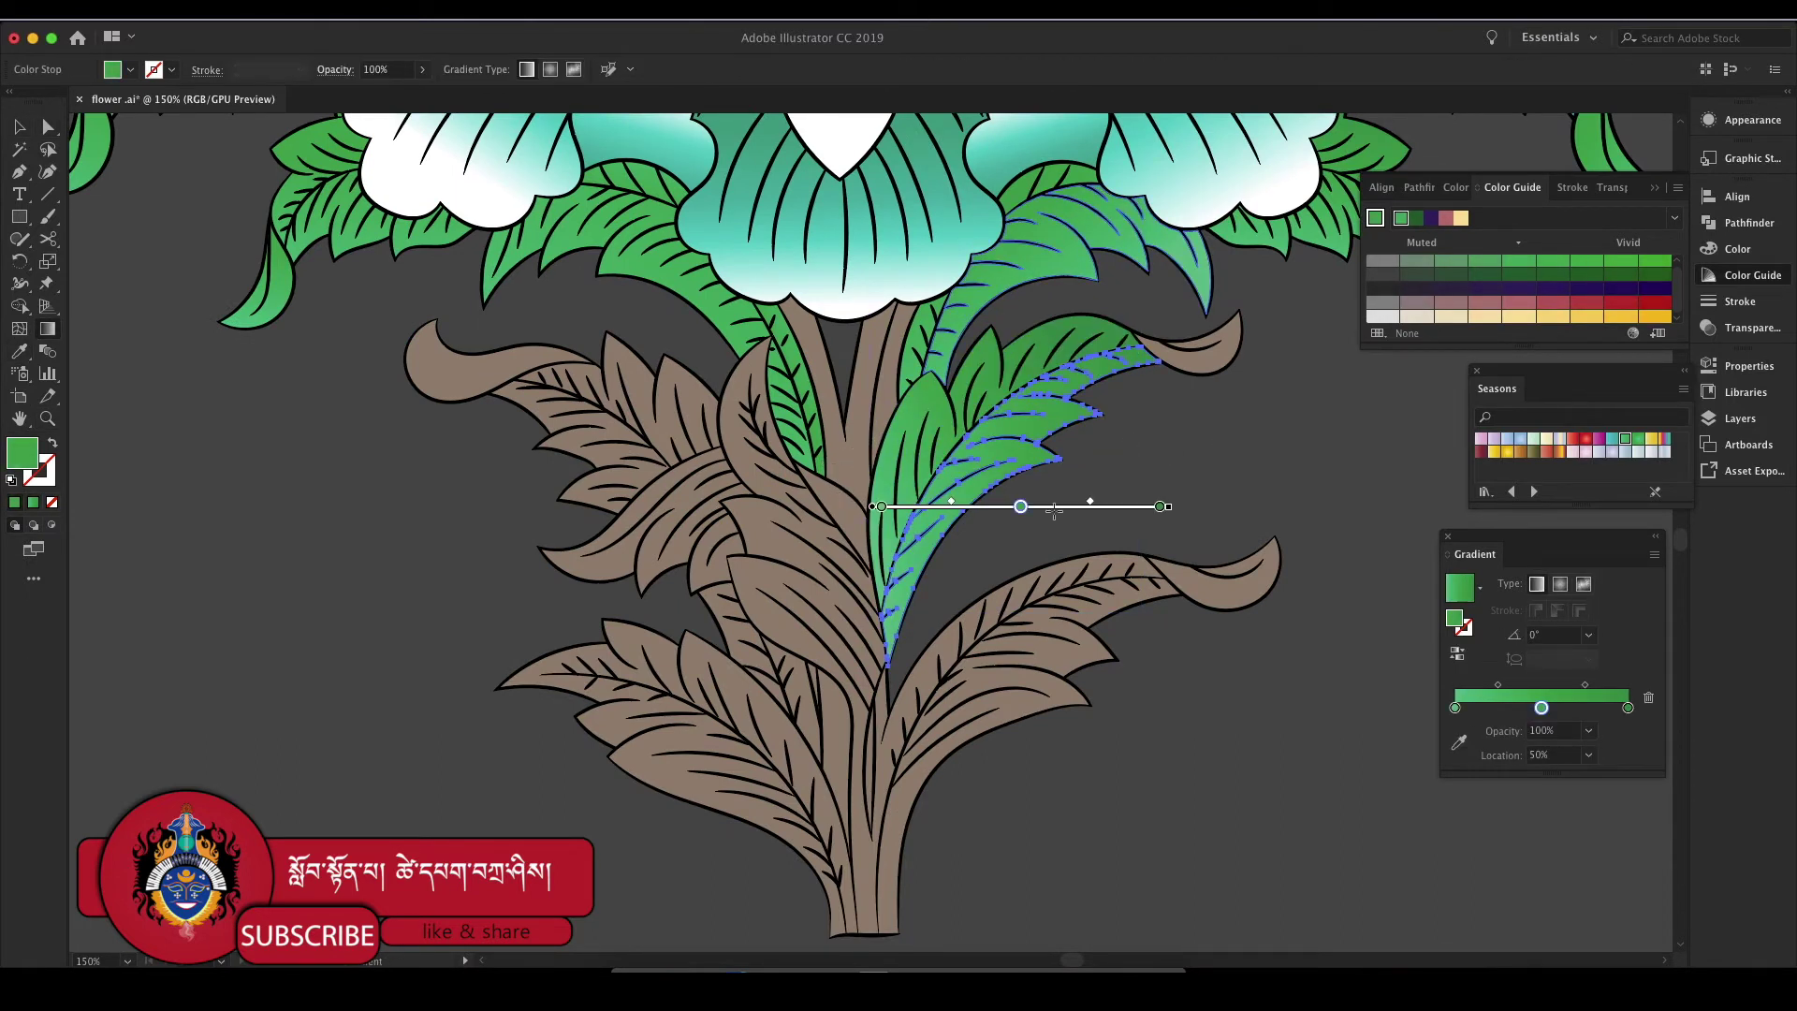
Step: Recolour the upper-right leaf tip and another leaf, angling the gradient lower-left to upper-right
click(1188, 351)
click(1123, 393)
key(g)
key(v)
click(1217, 449)
click(1459, 587)
key(g)
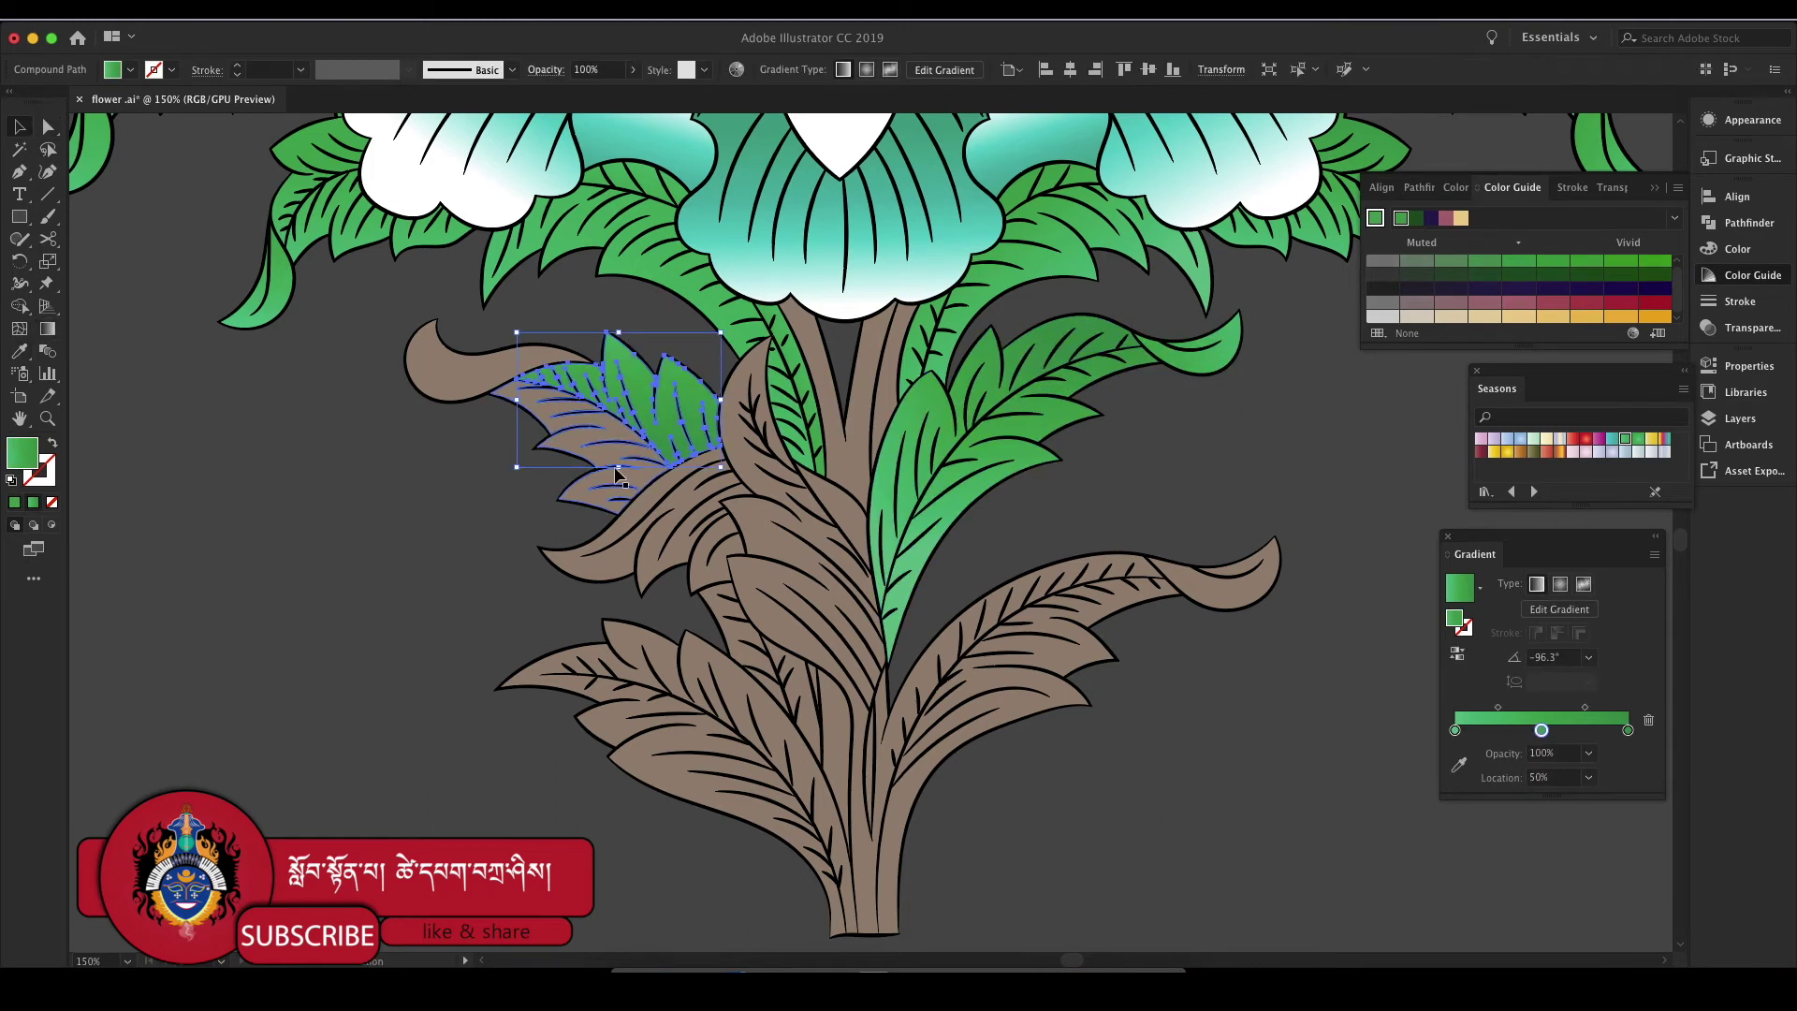
drag(525, 498, 617, 358)
Step: Set the green gradient direction on the curled leaf tip at upper left
key(v)
click(440, 374)
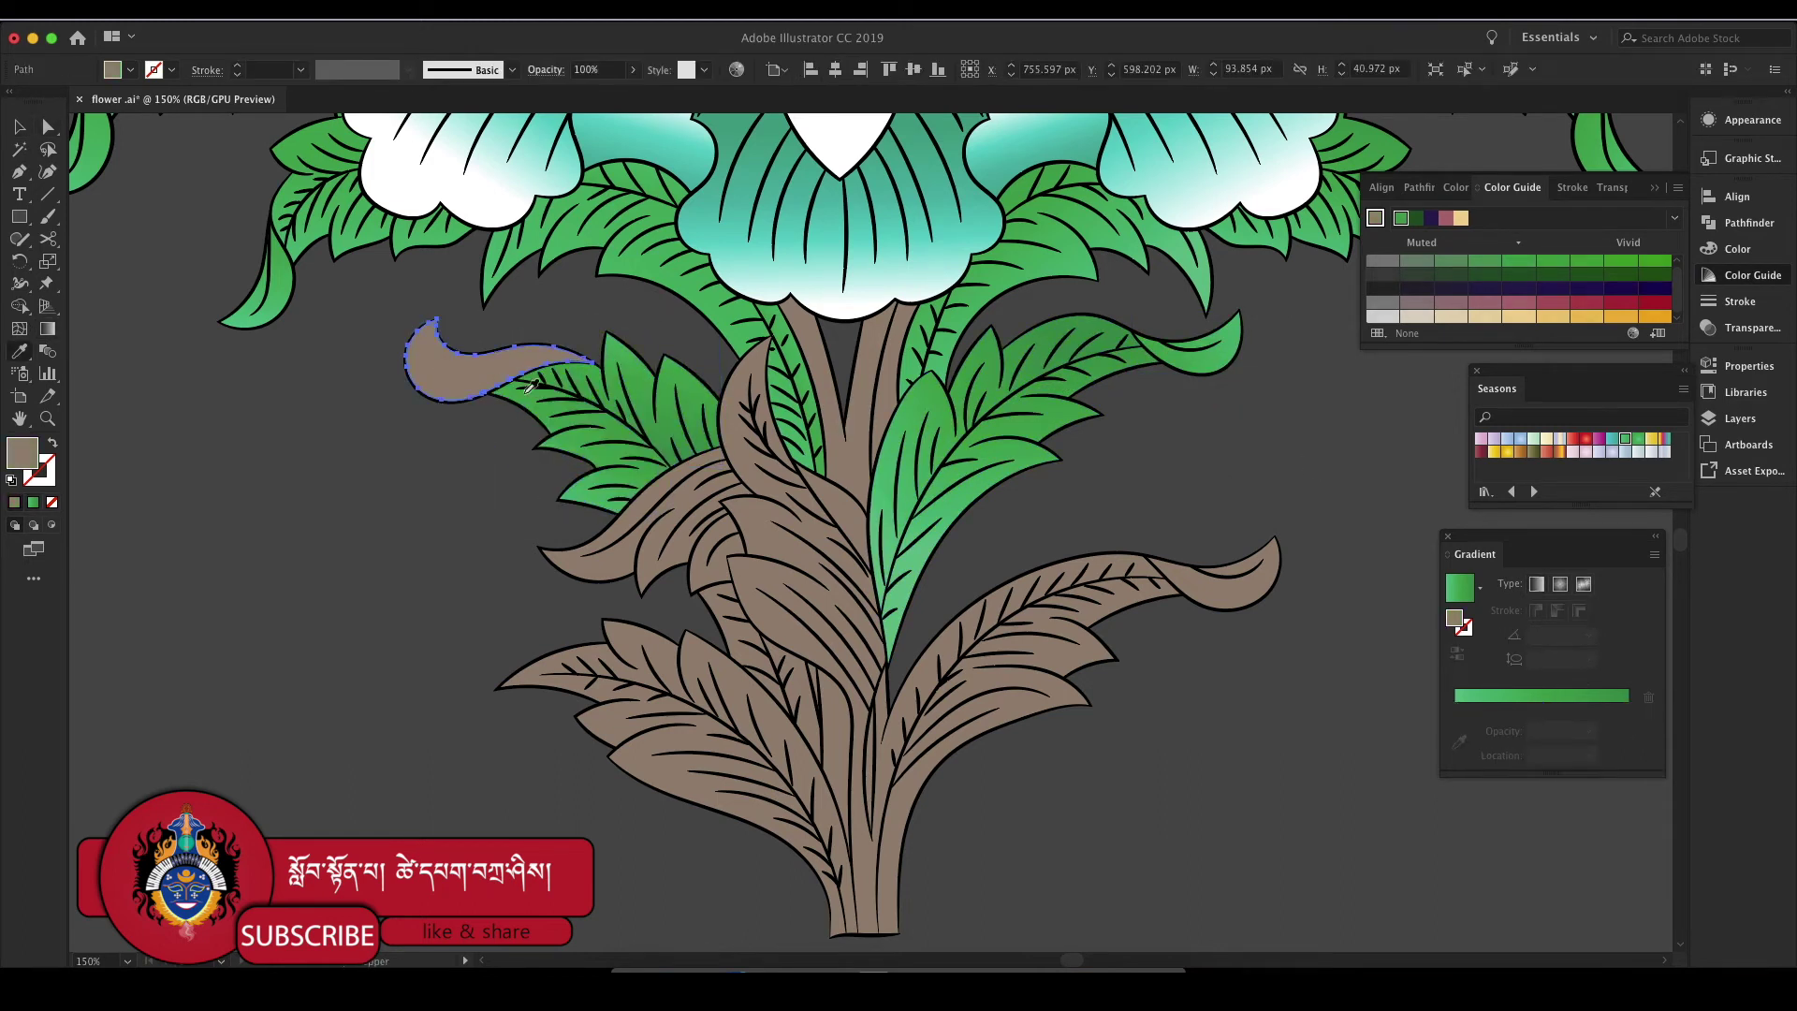
key(g)
drag(508, 307, 410, 426)
key(a)
scroll(1136, 441, down, 2)
Step: Copy the green gradient onto the stem leaves, another stem piece and the lower-right leaf
click(739, 423)
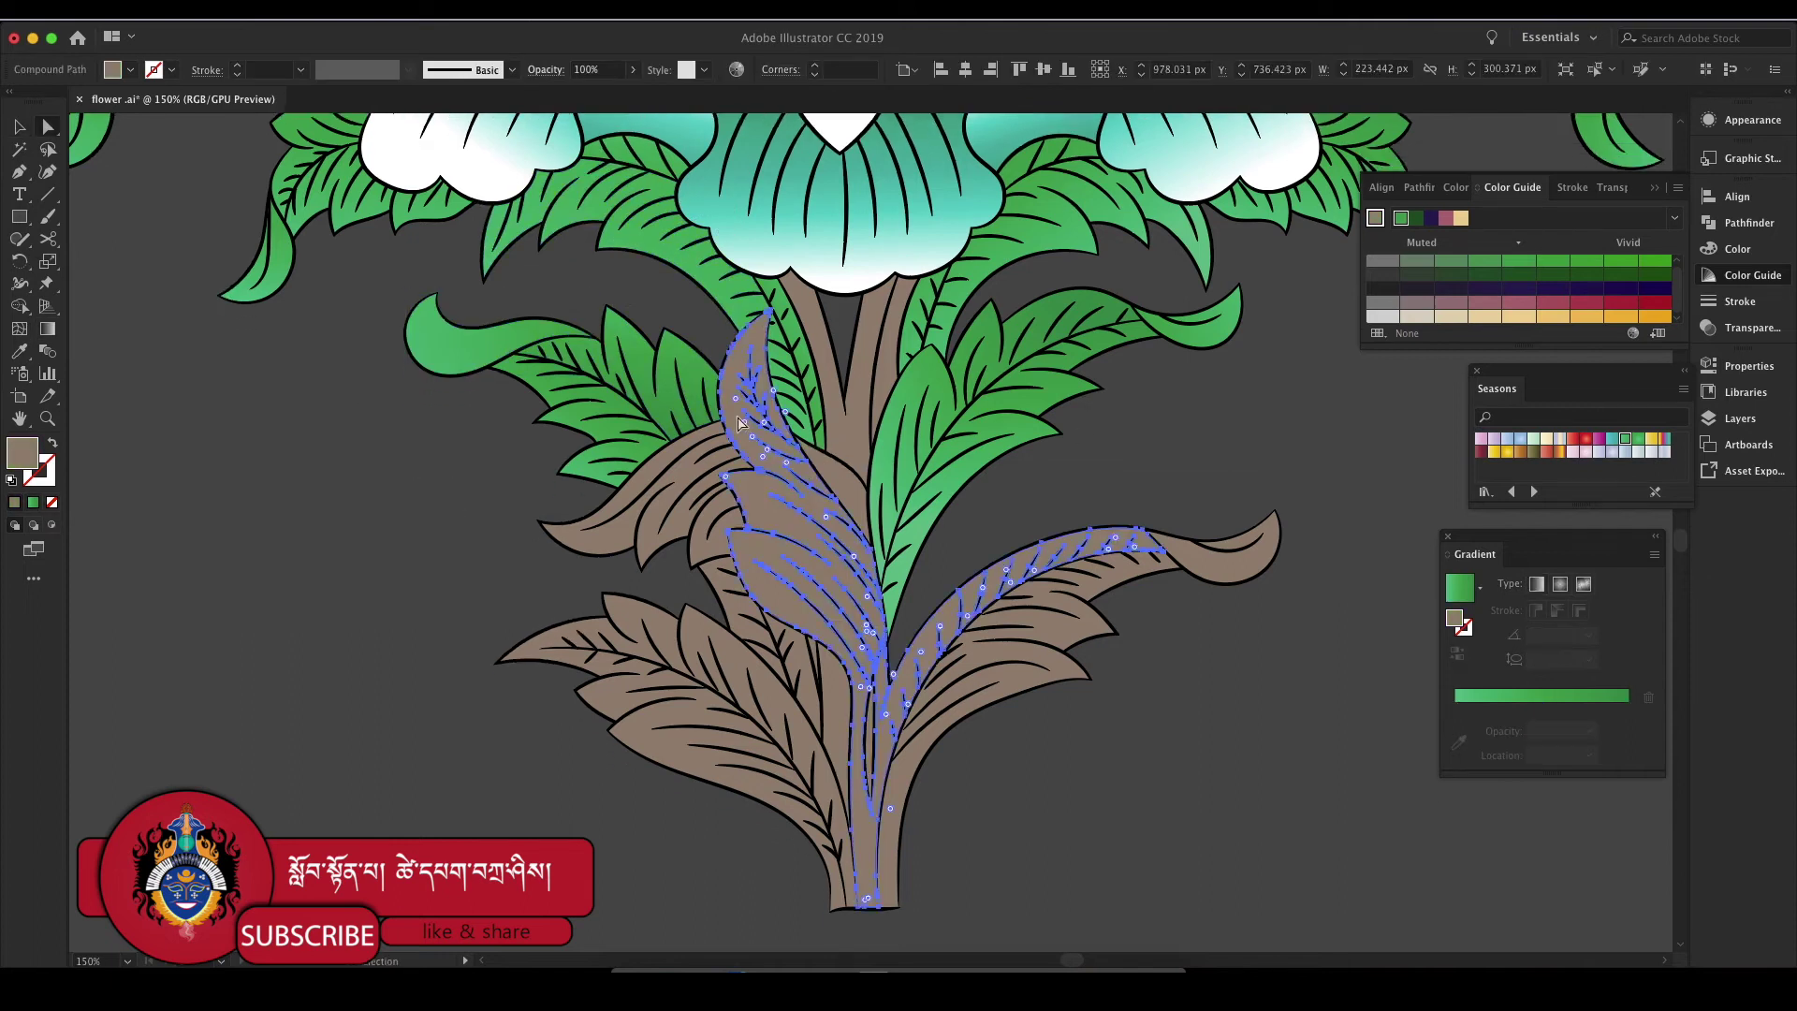
click(900, 508)
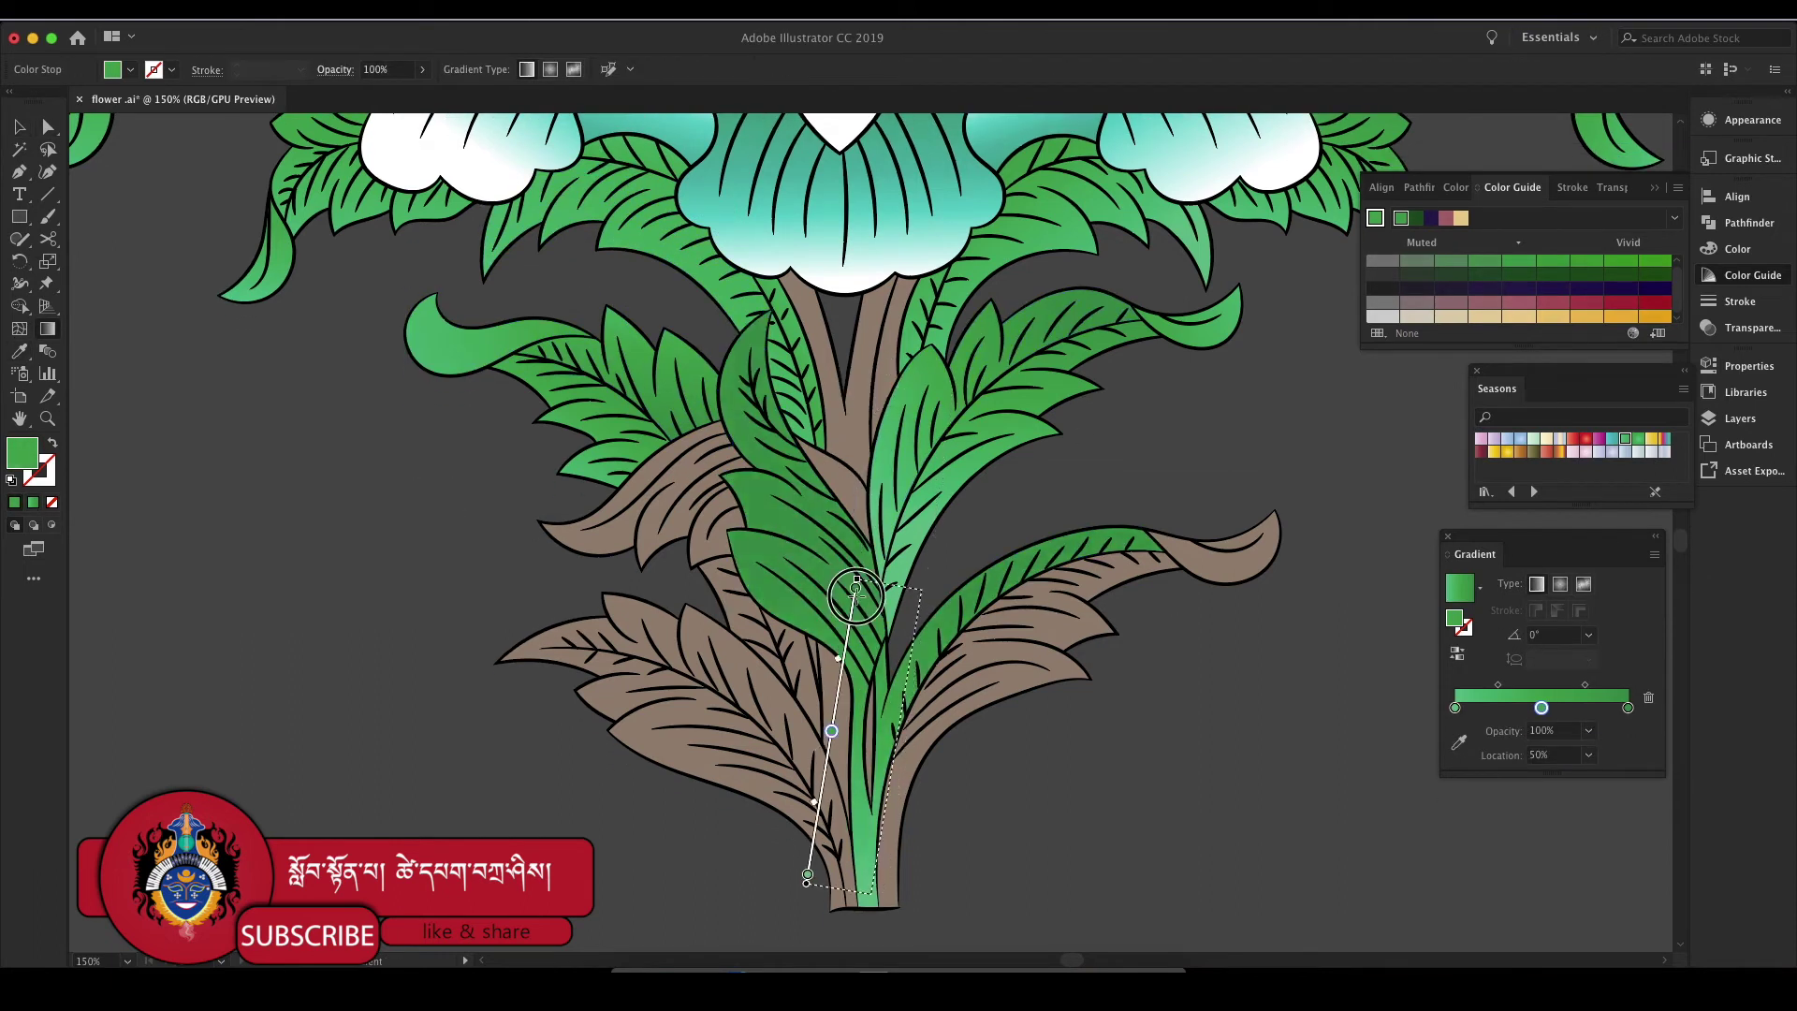
key(v)
click(1199, 704)
scroll(1107, 693, up, 1)
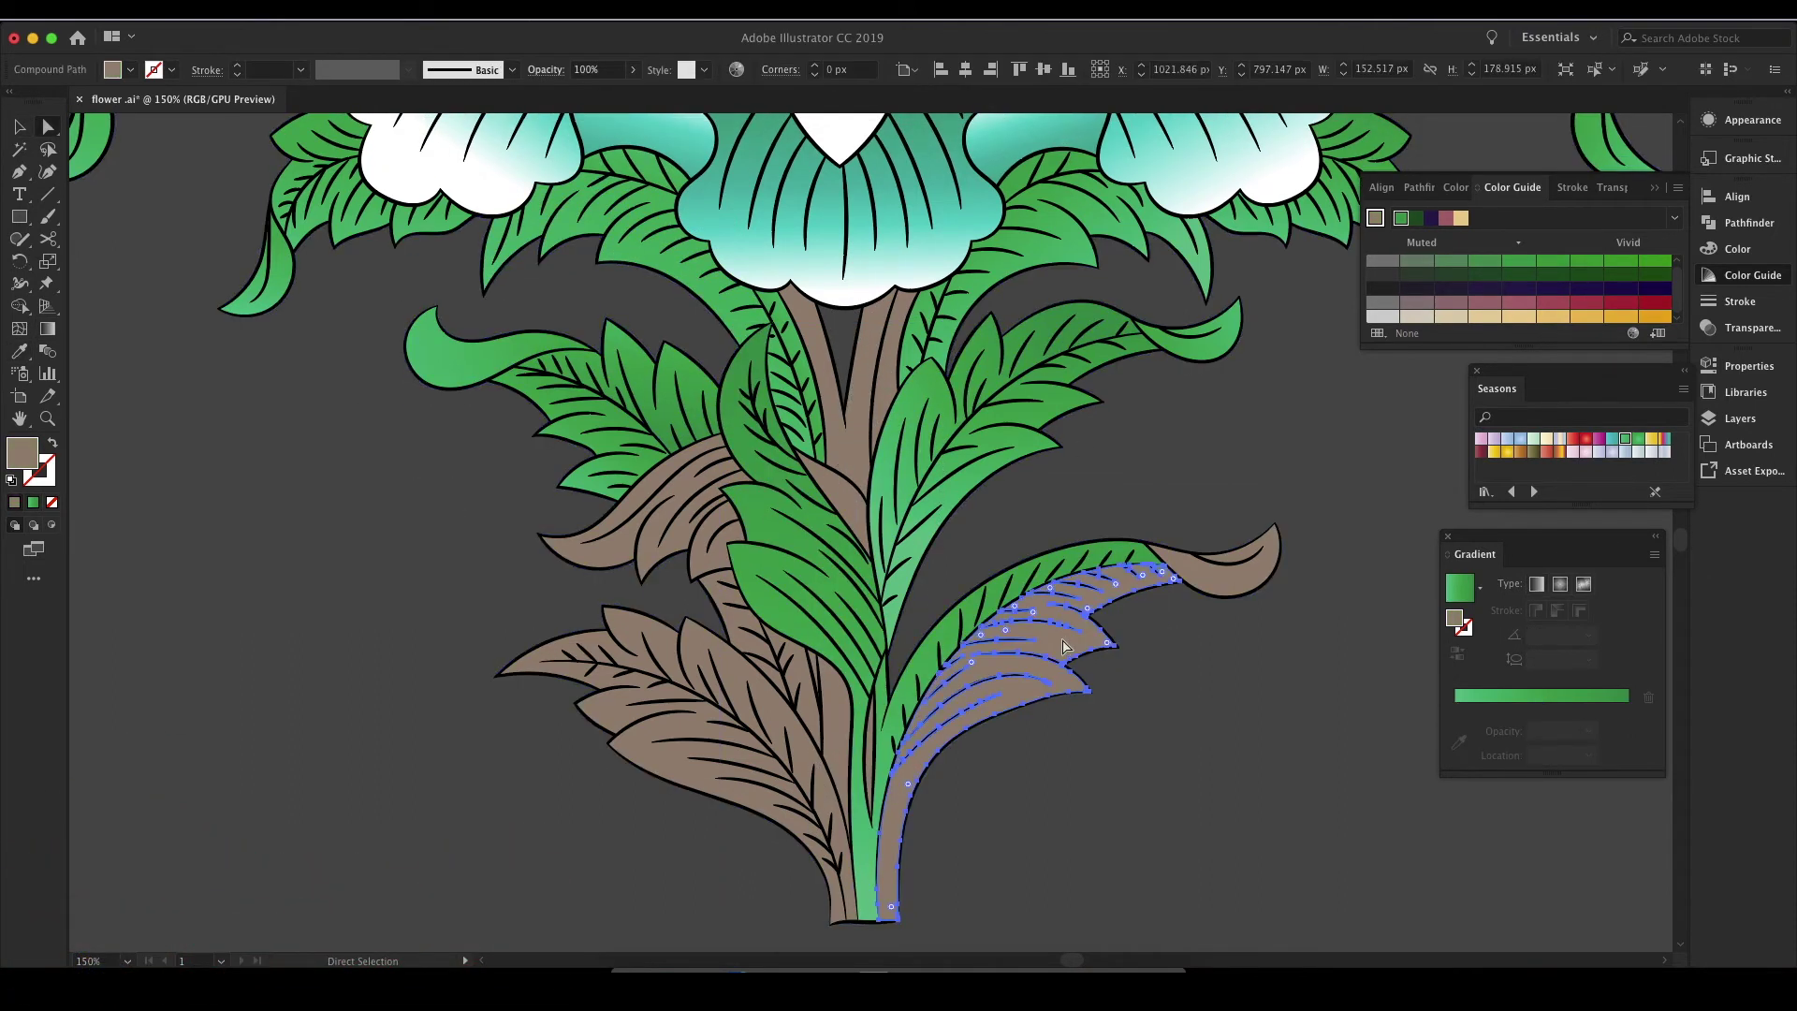
click(1459, 587)
key(g)
drag(1143, 599, 1144, 599)
Step: Give the lower-left leaf the stem's green gradient running up from its base
key(v)
key(ctrl+shift+a)
click(939, 515)
key(g)
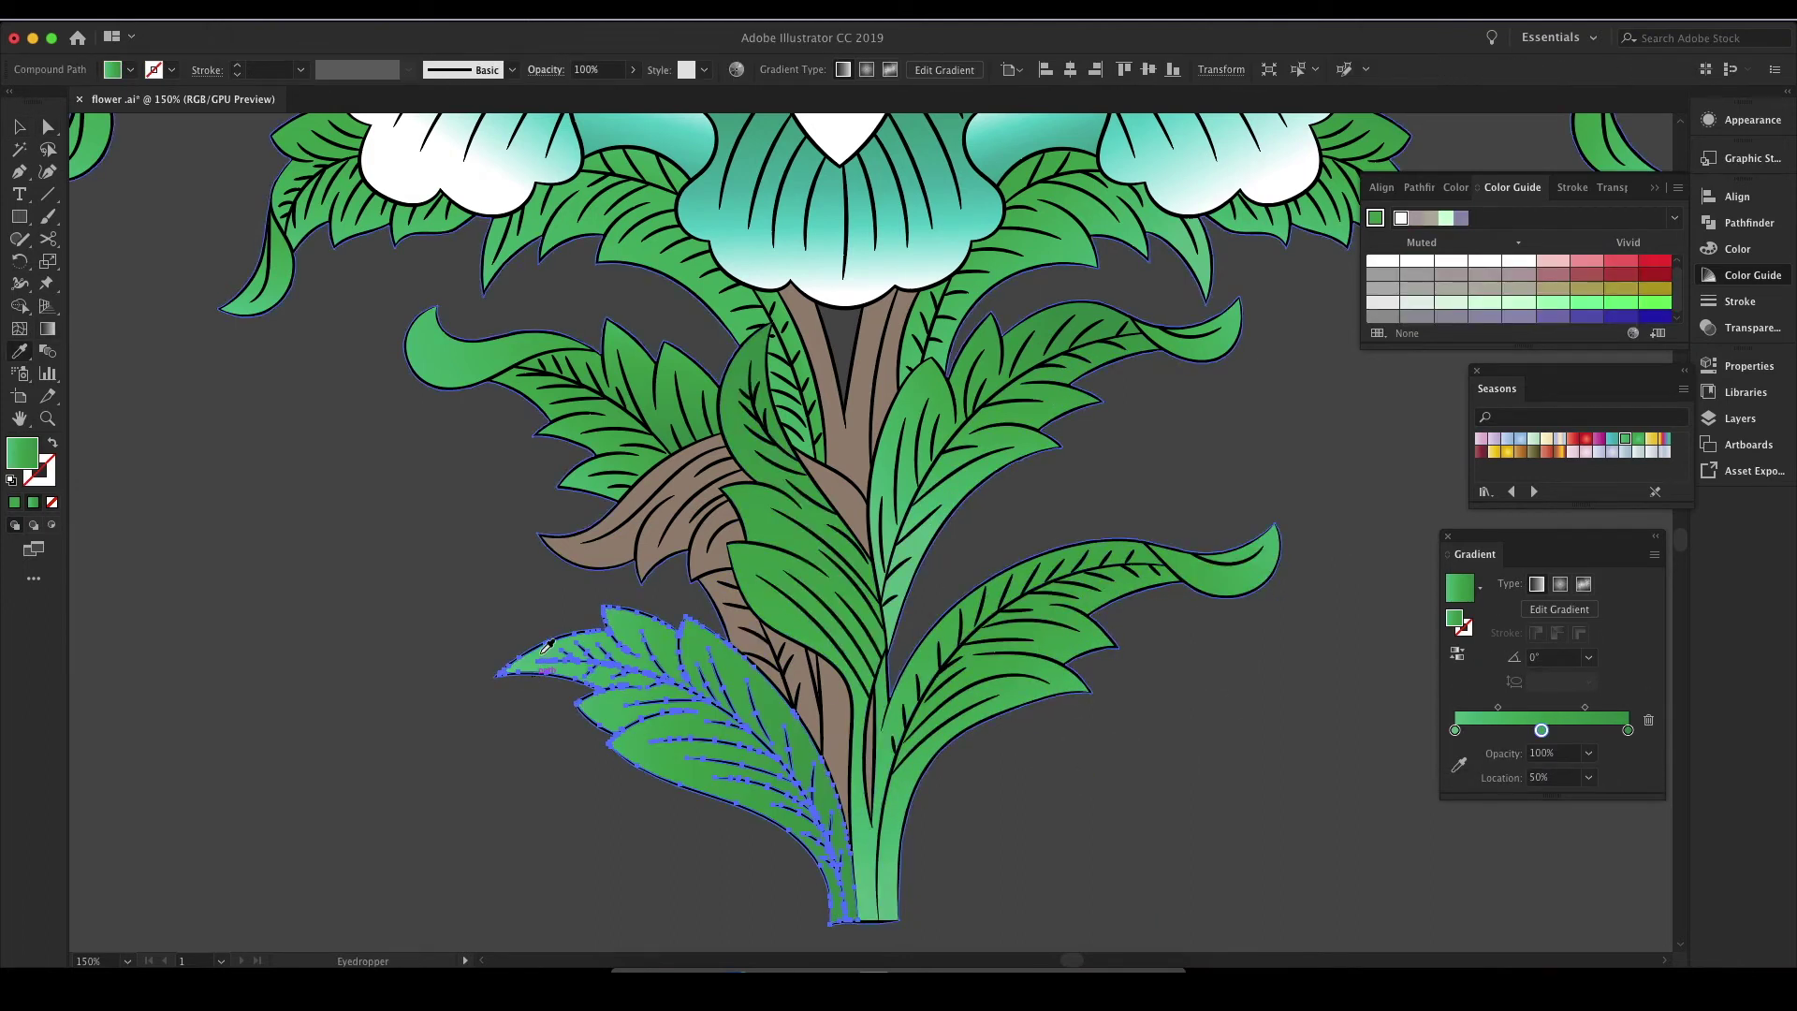
drag(777, 930, 957, 506)
Step: Apply the green gradient to a small trunk piece and the next brown leaves
key(a)
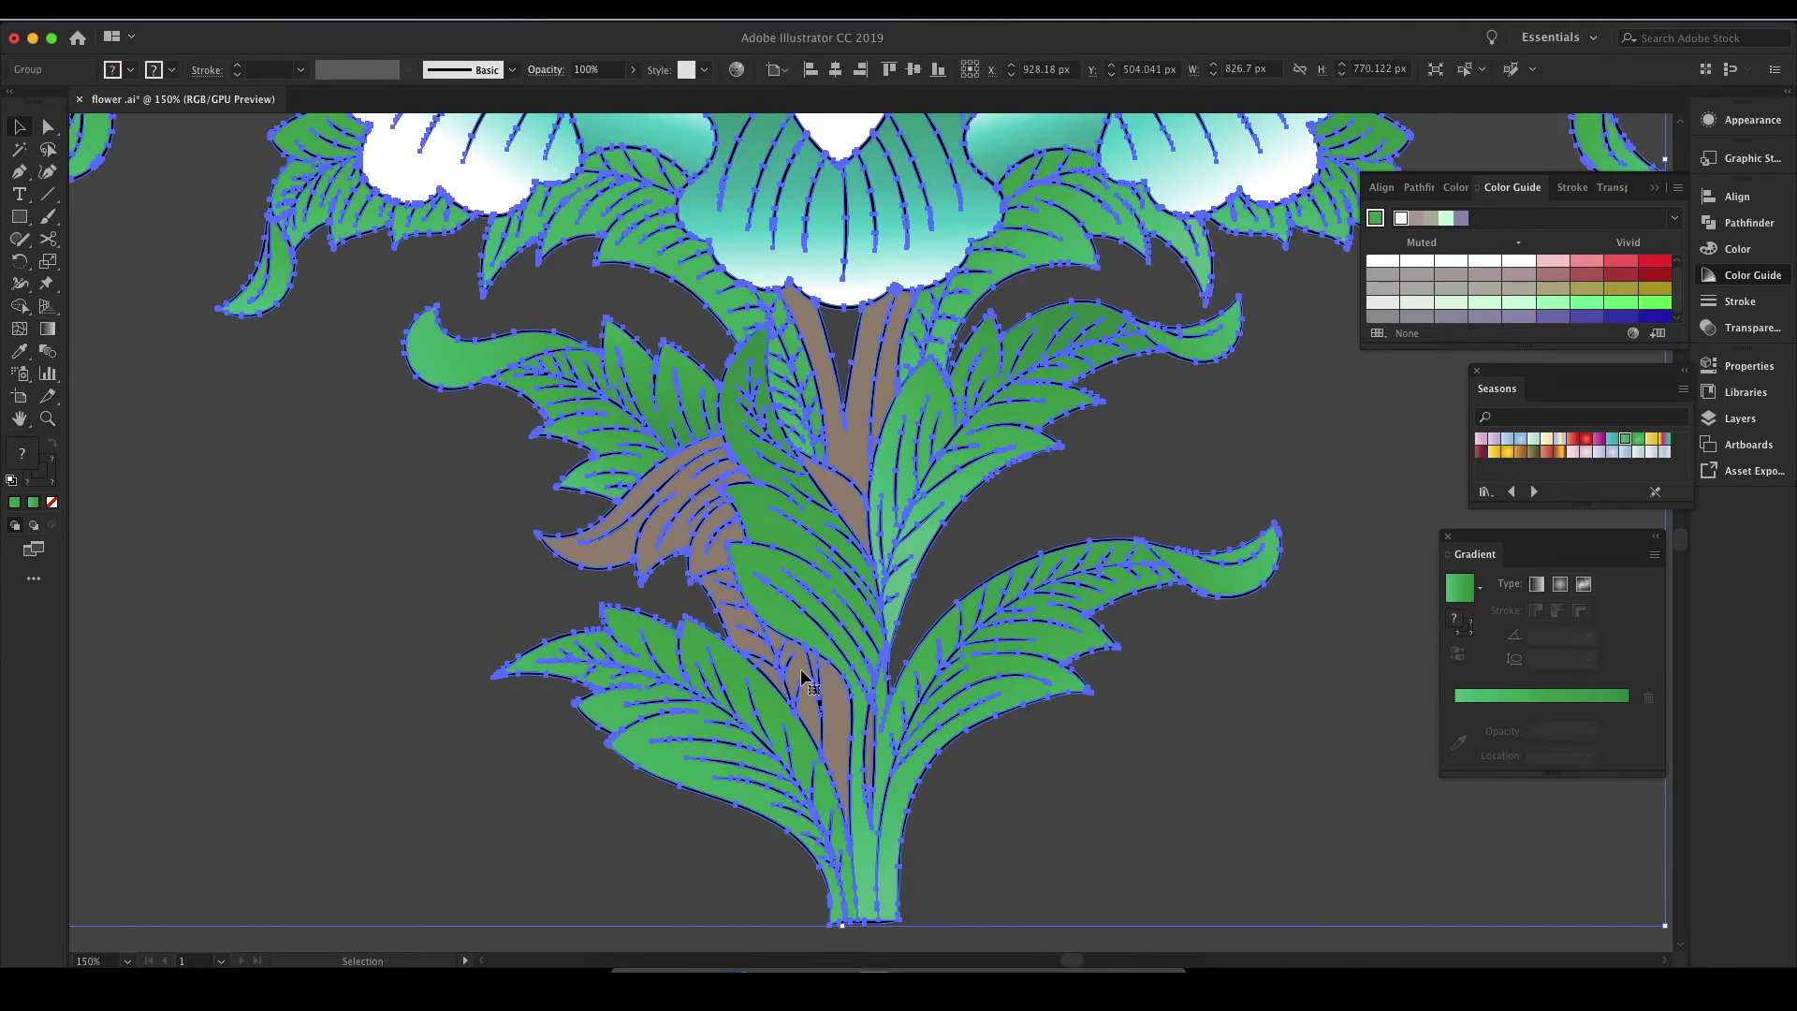
click(742, 641)
click(1459, 587)
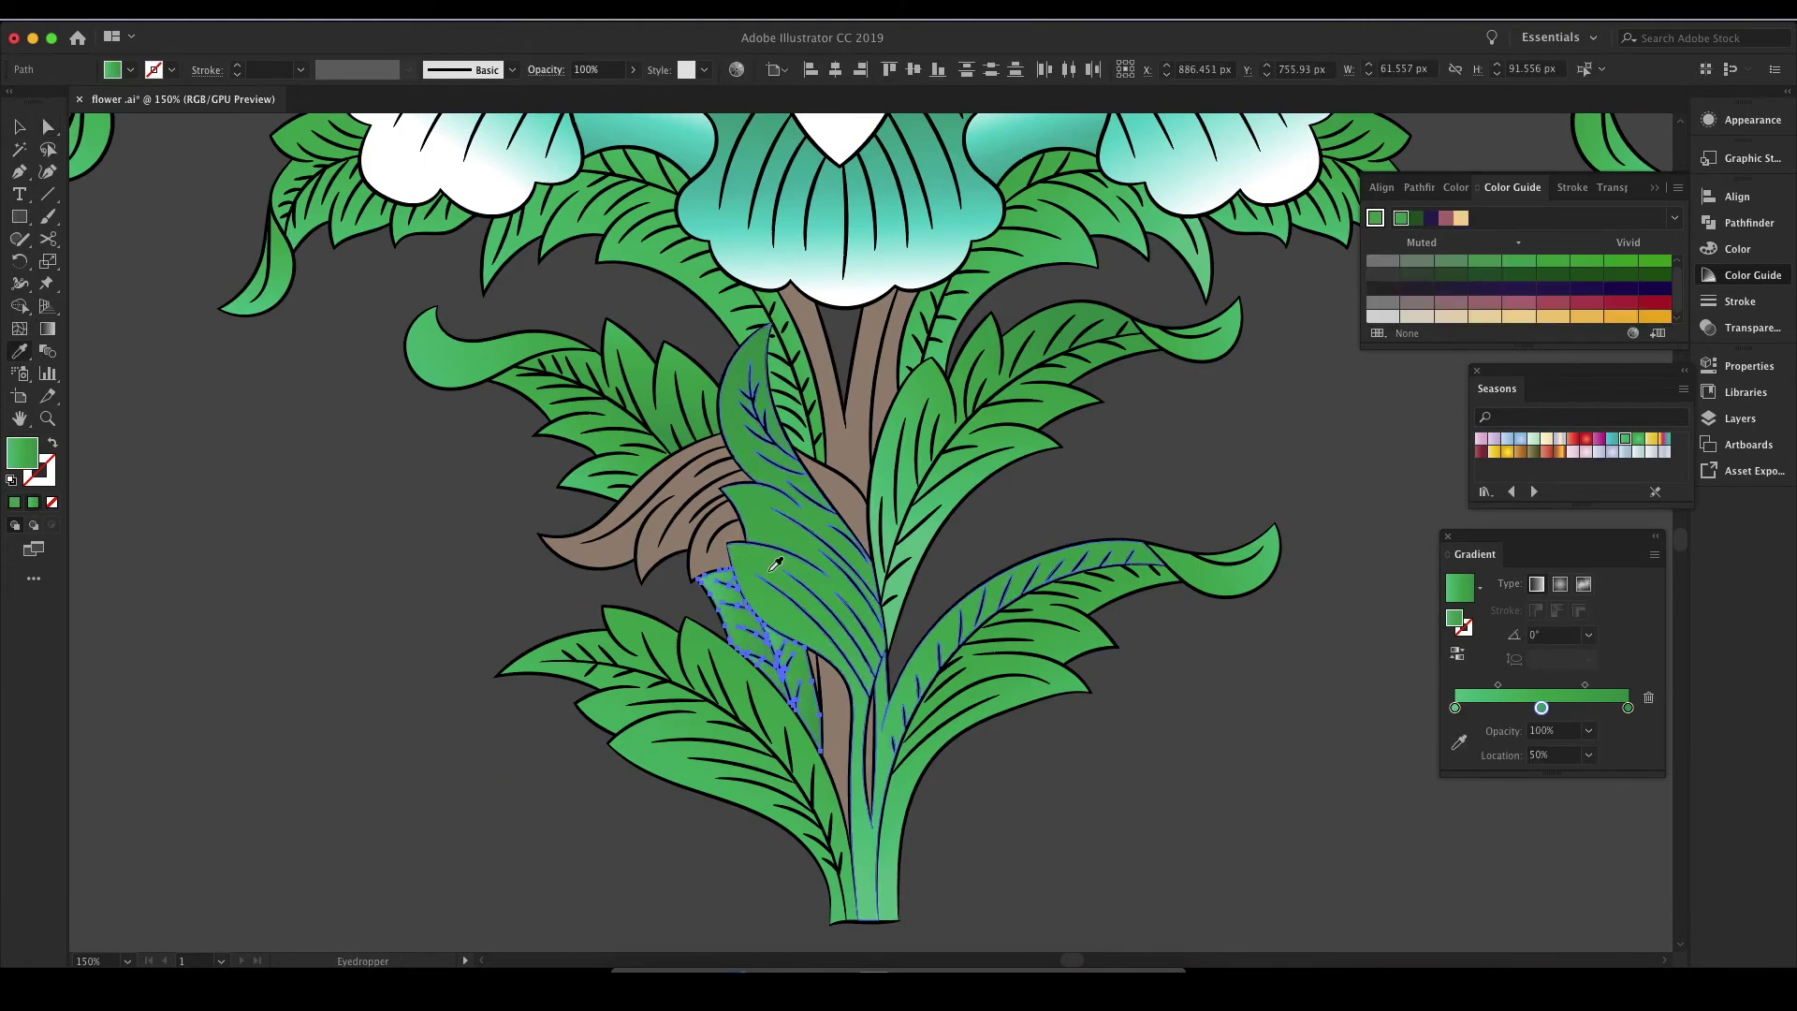
click(453, 557)
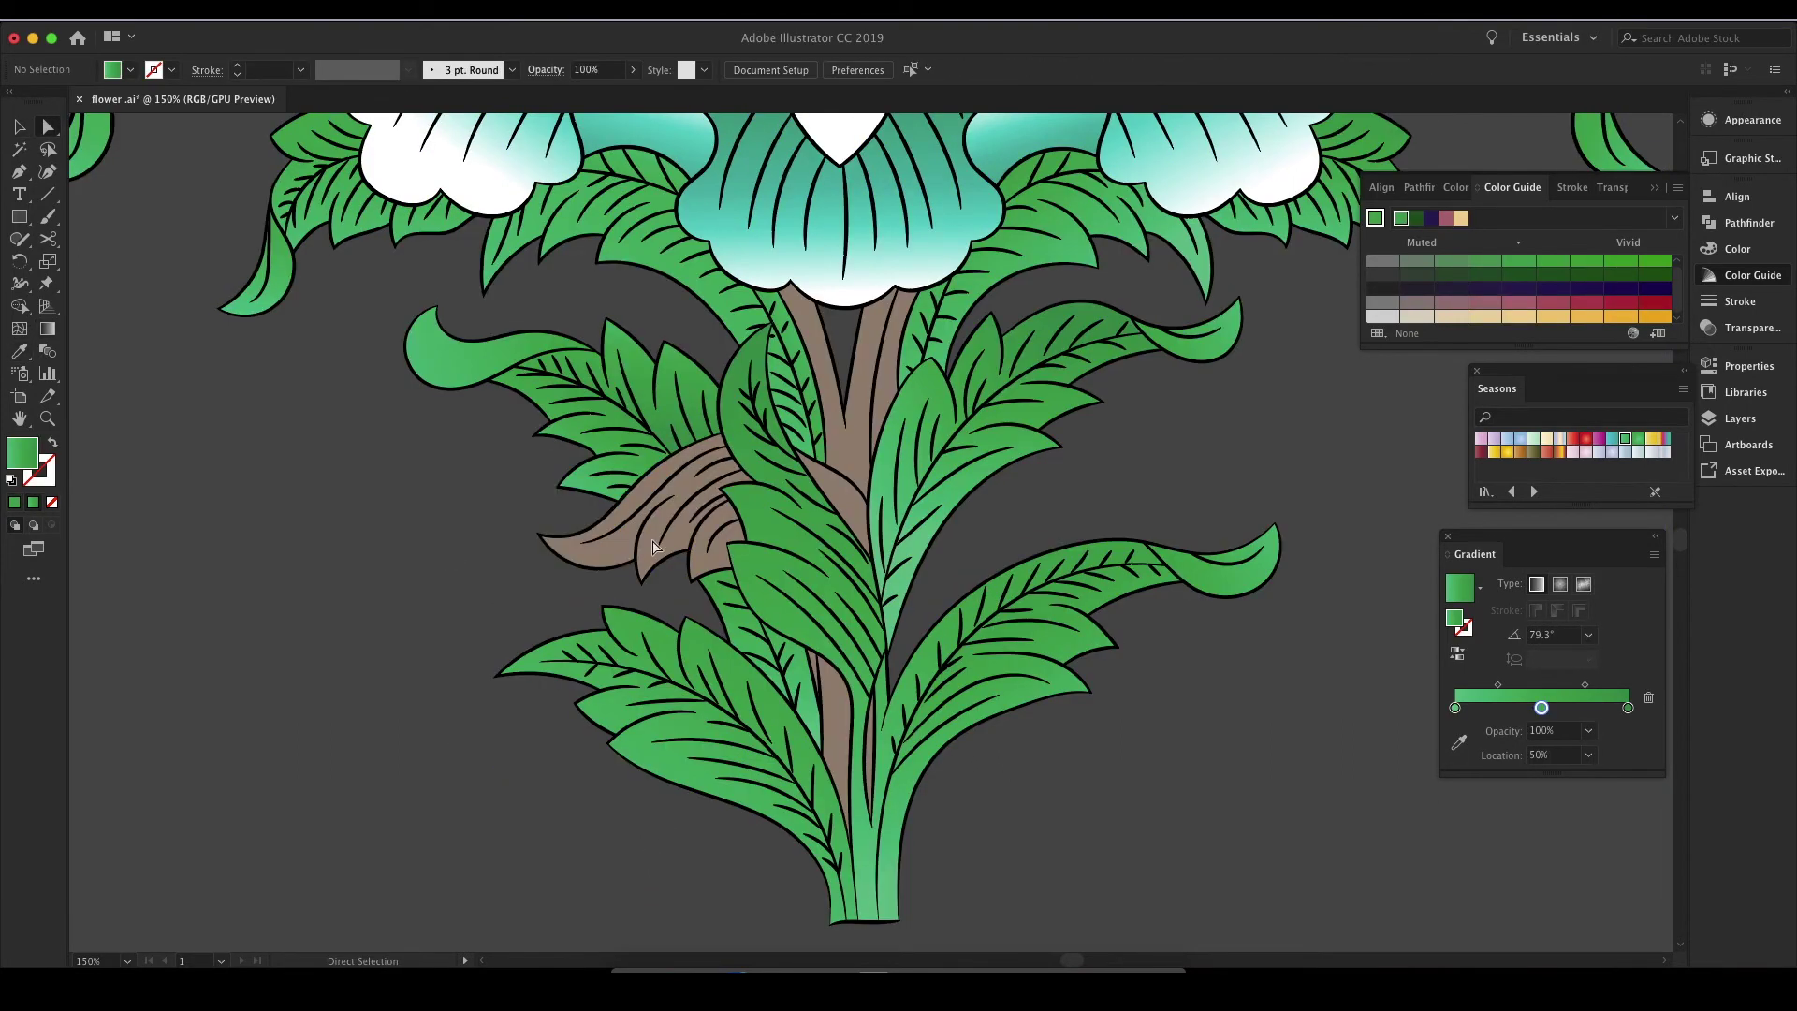
click(760, 528)
key(v)
key(ctrl+shift+a)
click(766, 488)
Step: Zoom into the stem base and fill the brown stem with a dark green
key(g)
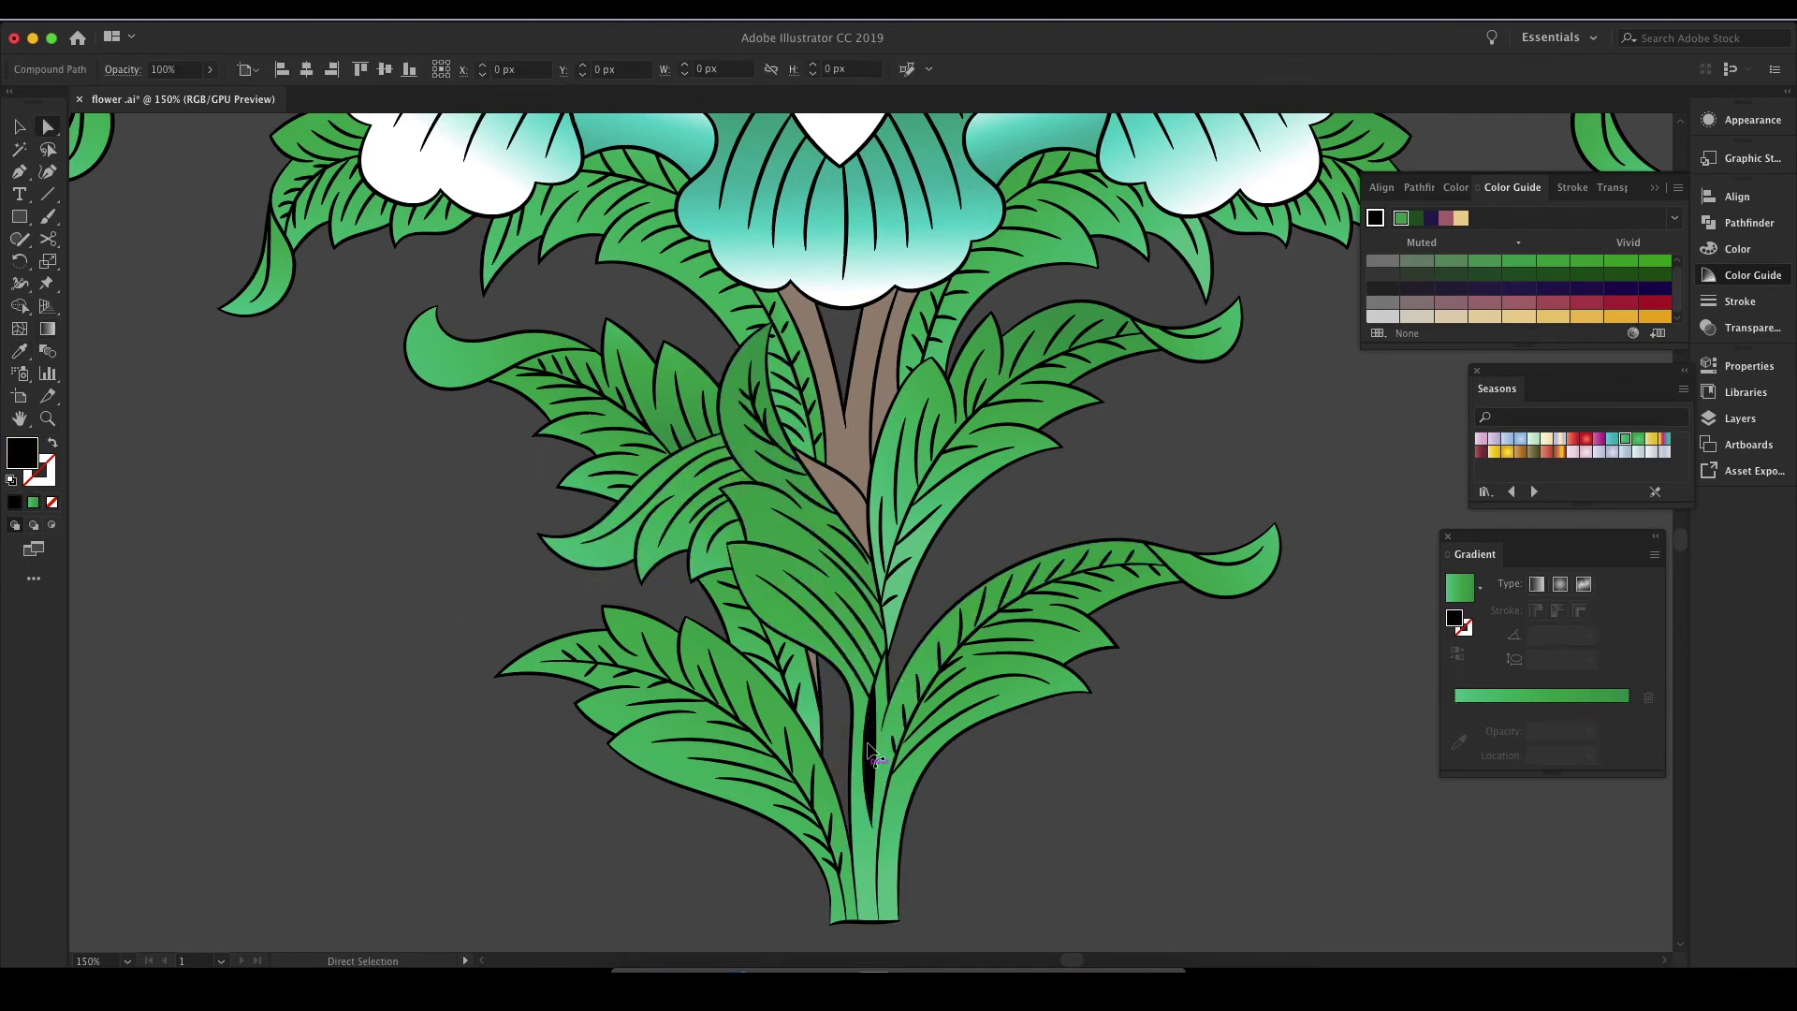
key(z)
drag(959, 582, 907, 432)
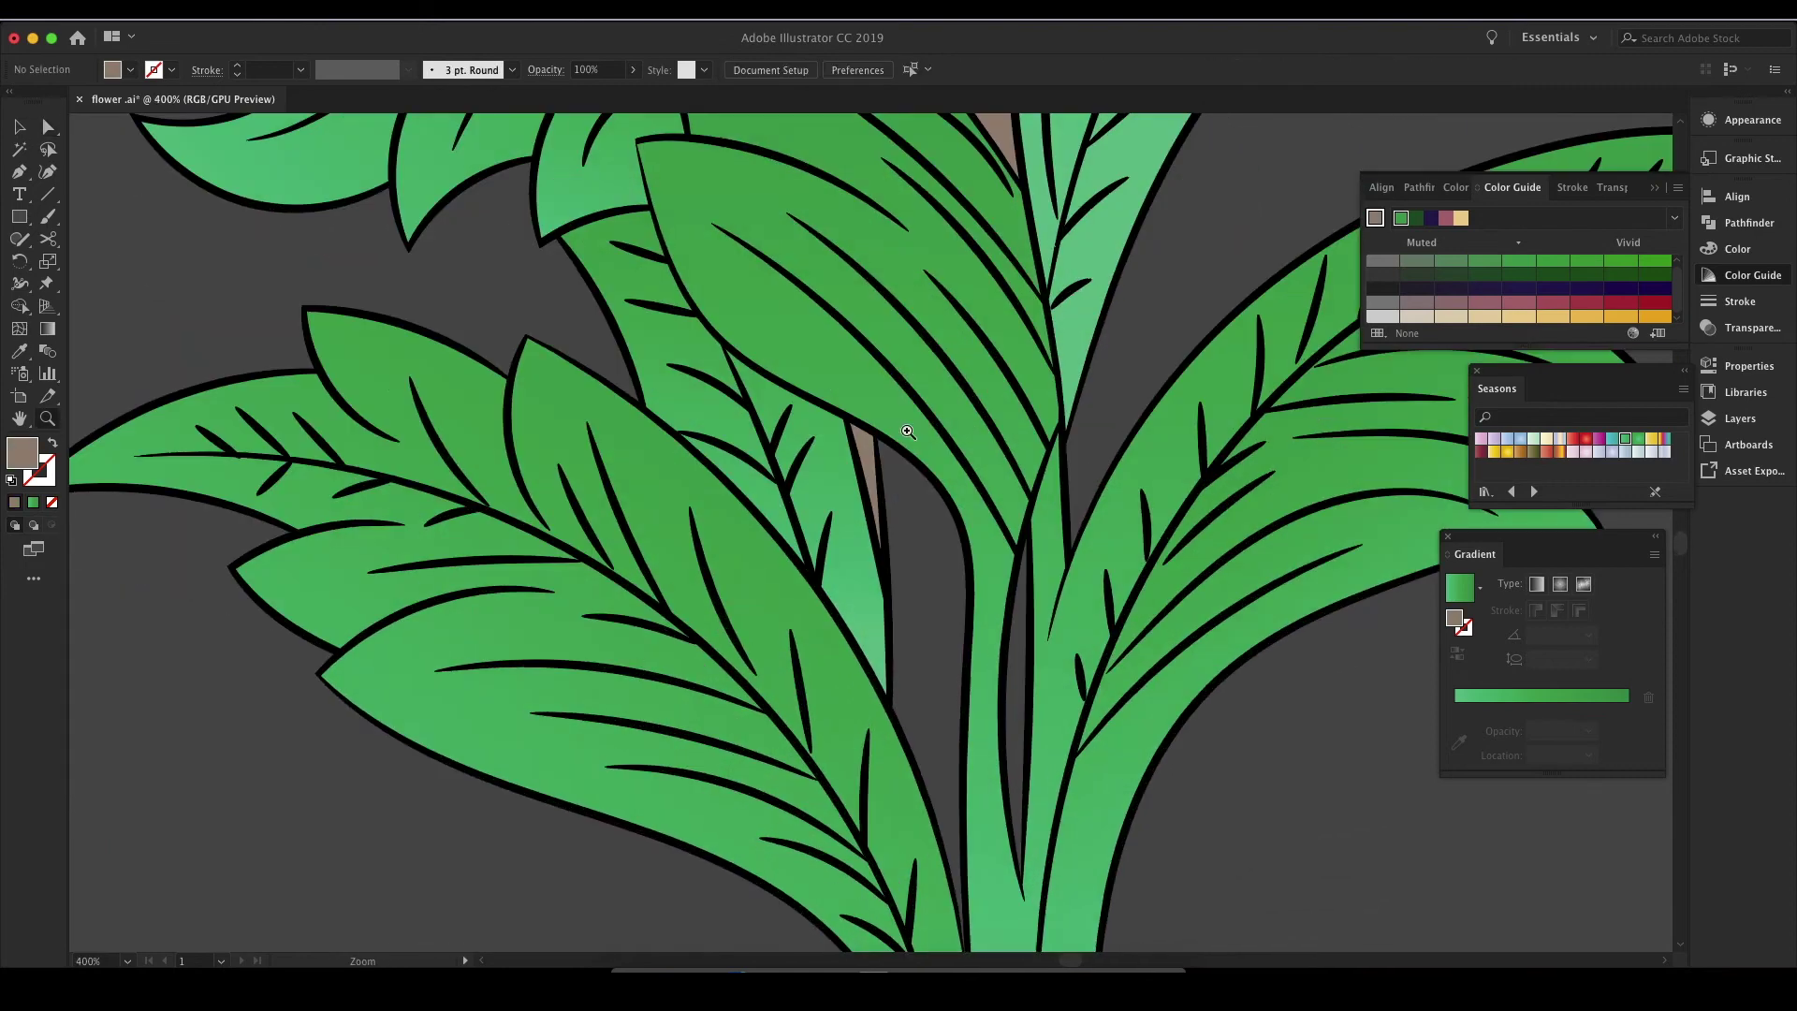
key(a)
click(862, 411)
key(period)
key(ctrl+minus)
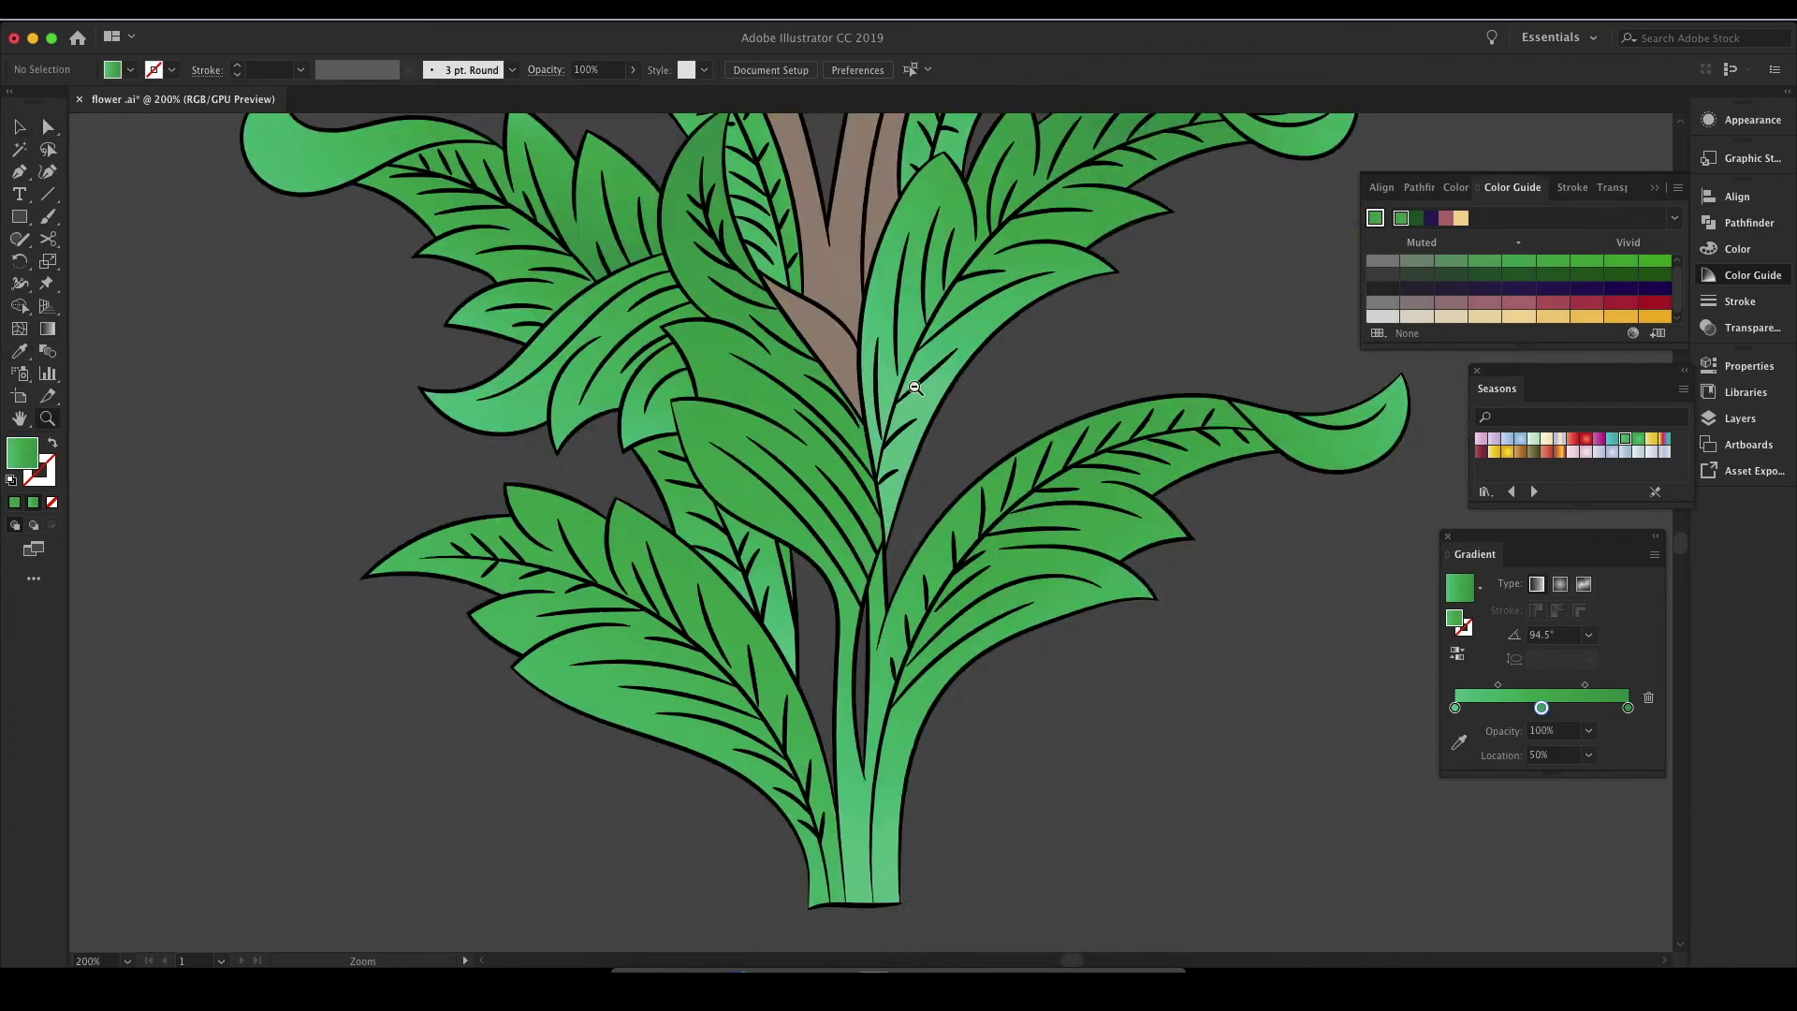
click(847, 599)
click(1620, 274)
Step: Copy the green gradient onto the stem and the last brown leaf piece, then view the whole flower
key(i)
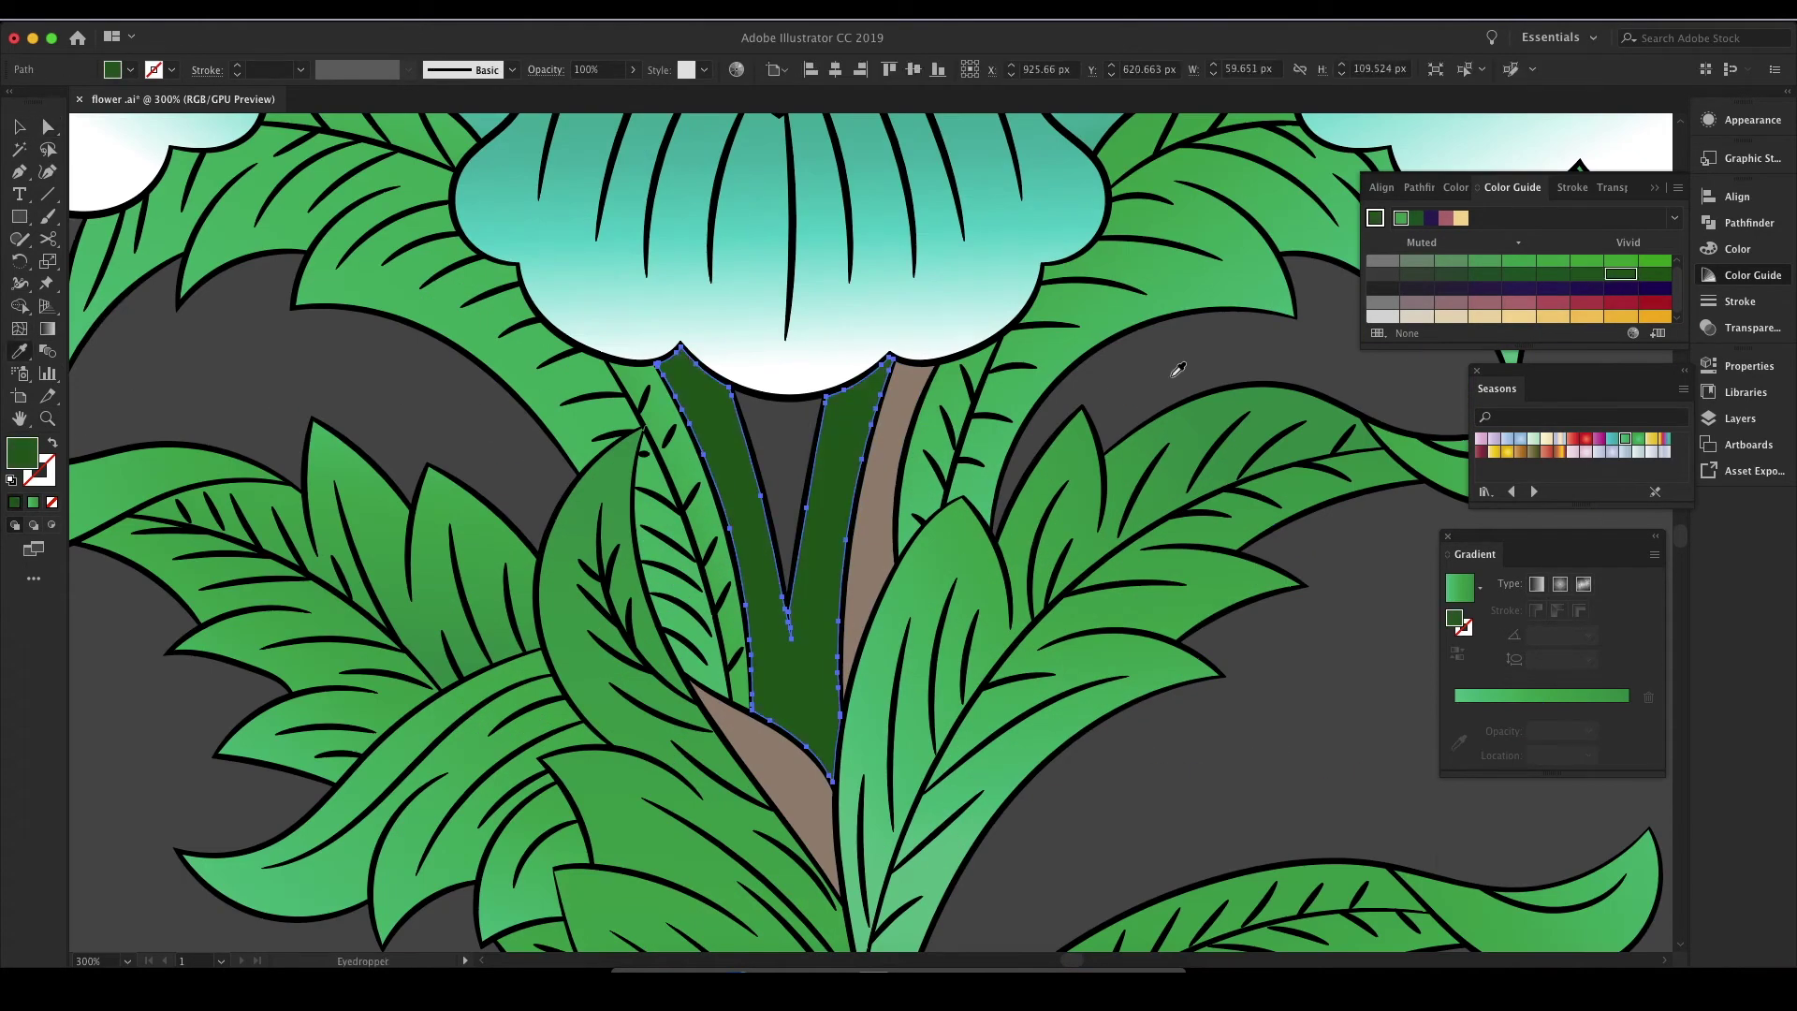
scroll(1188, 381, down, 10)
scroll(1188, 380, up, 10)
click(936, 486)
key(a)
key(ctrl+shift+a)
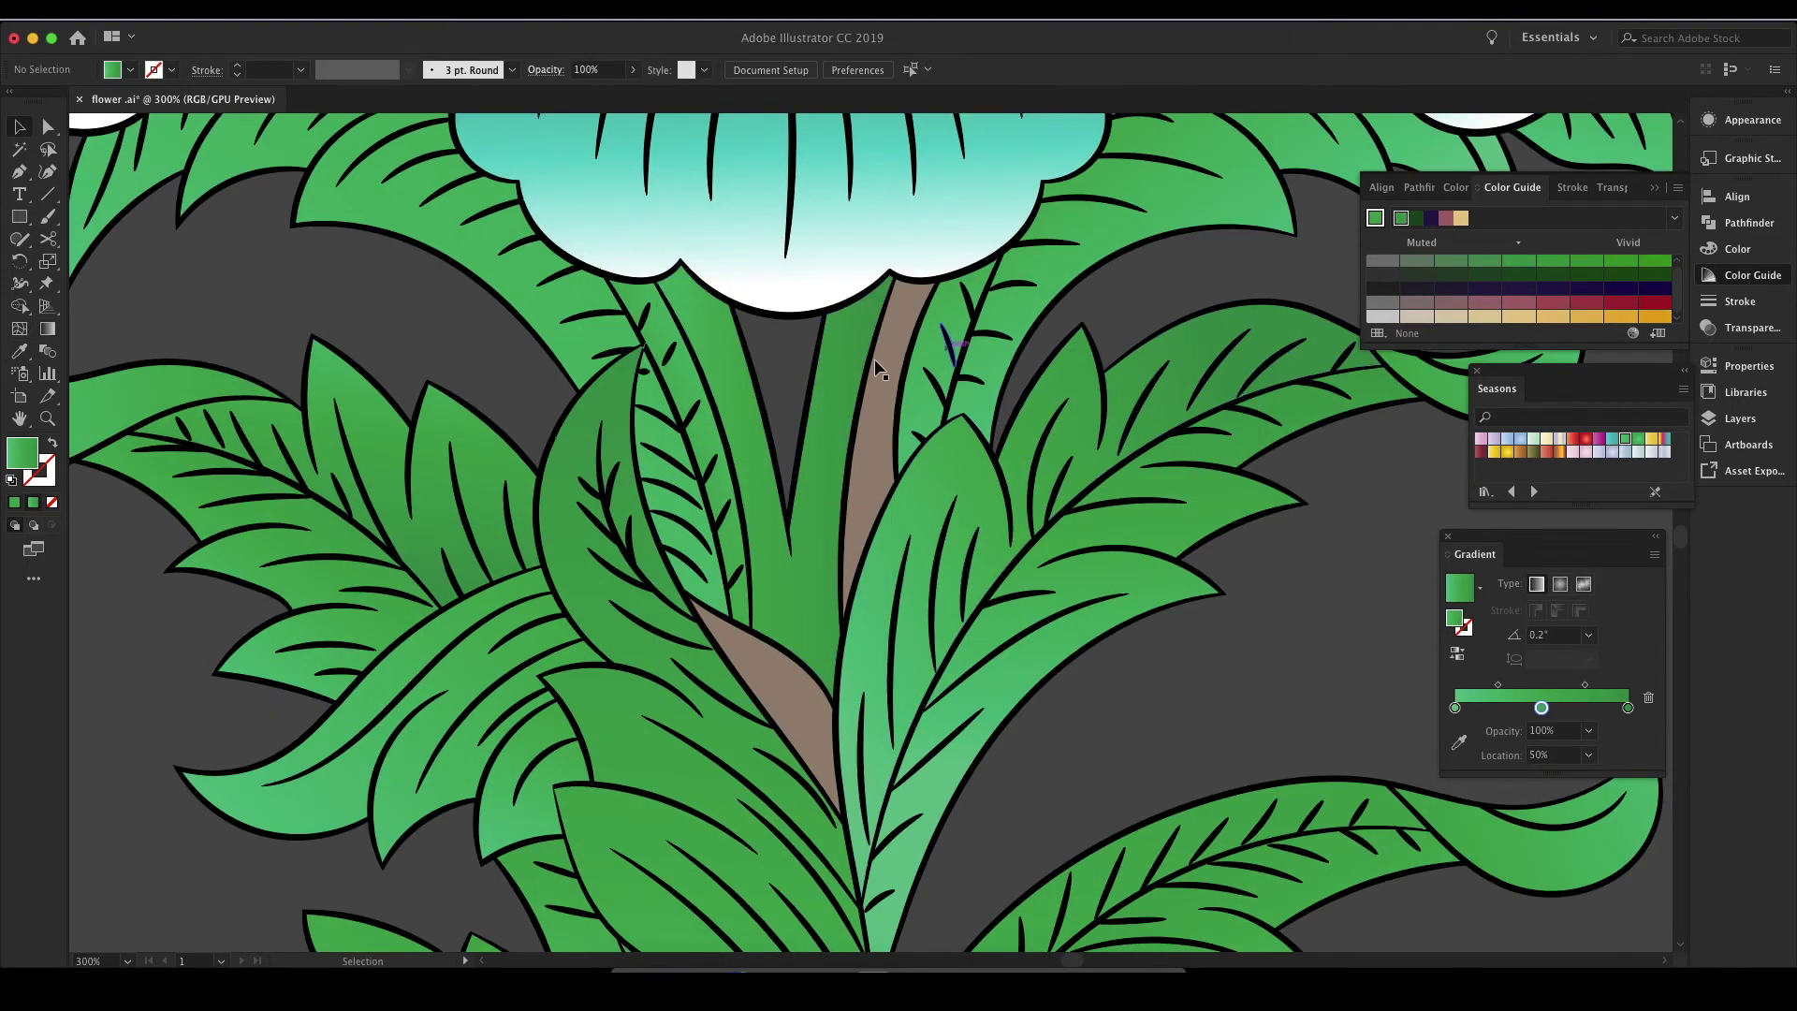
key(g)
click(827, 706)
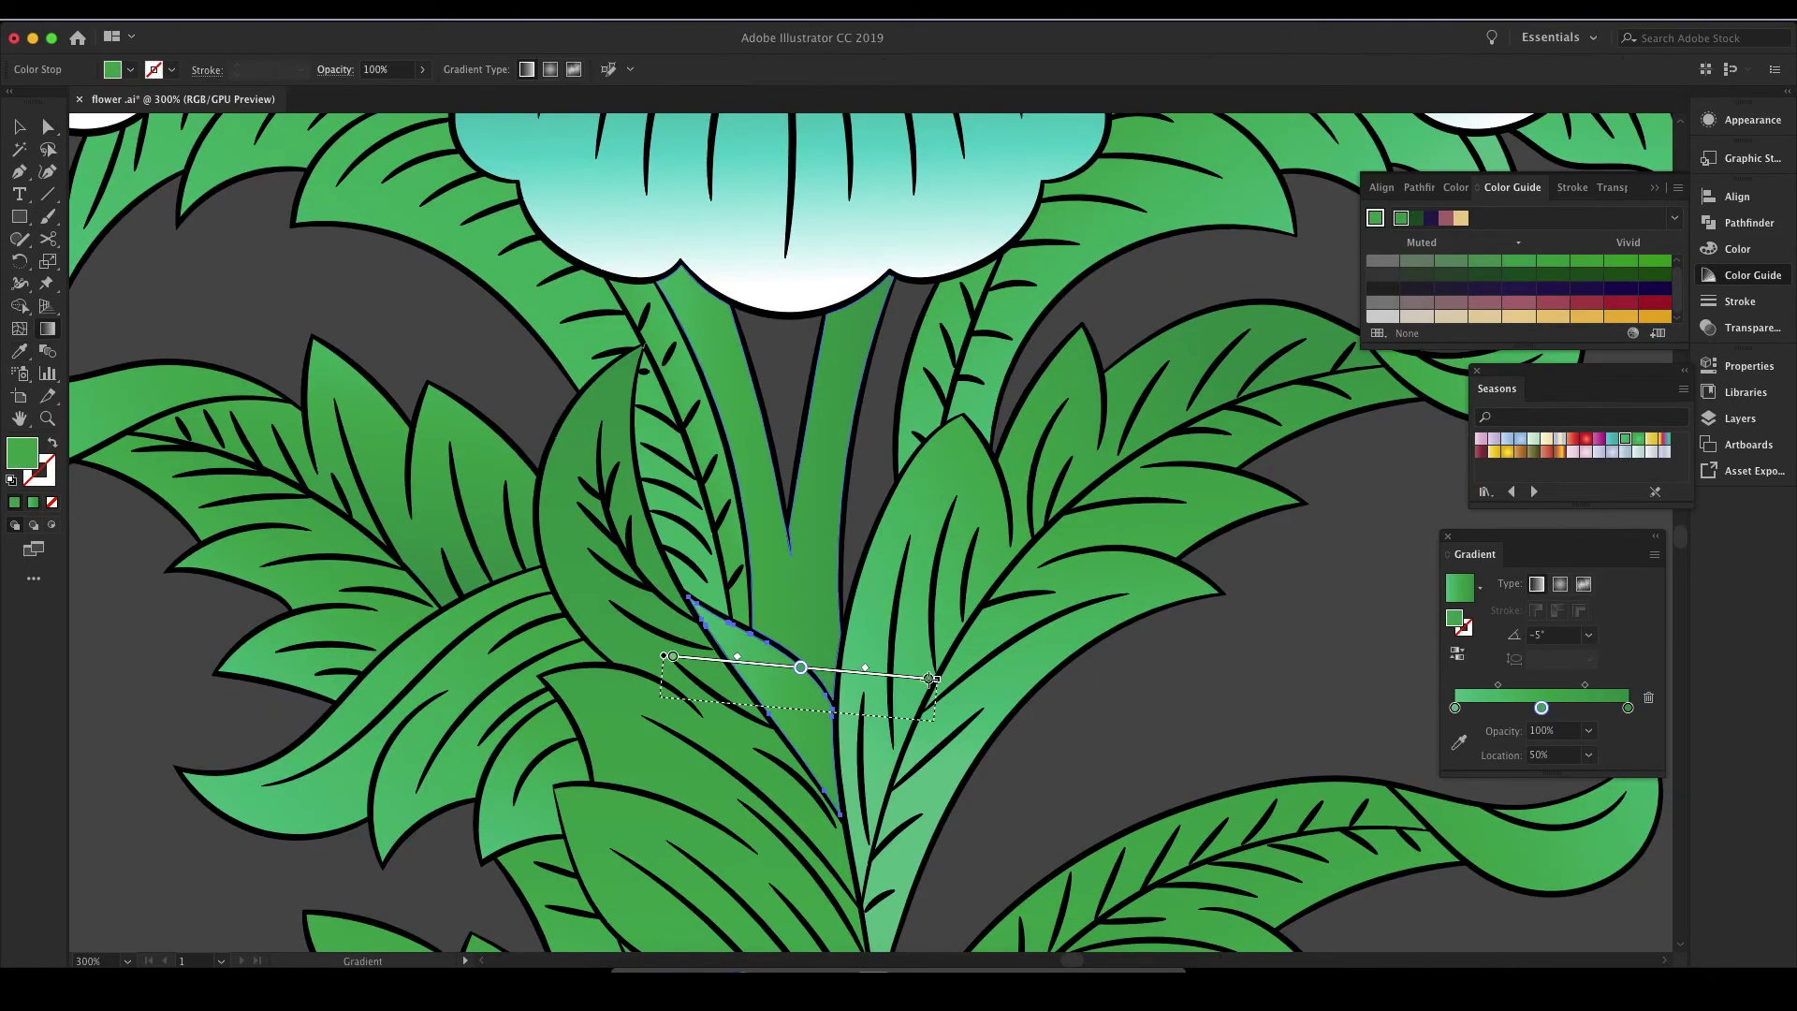
key(ctrl+0)
scroll(867, 435, up, 3)
Step: Fill the purple flower centre with a yellow radial gradient plus a lighter colour stop
key(a)
click(867, 435)
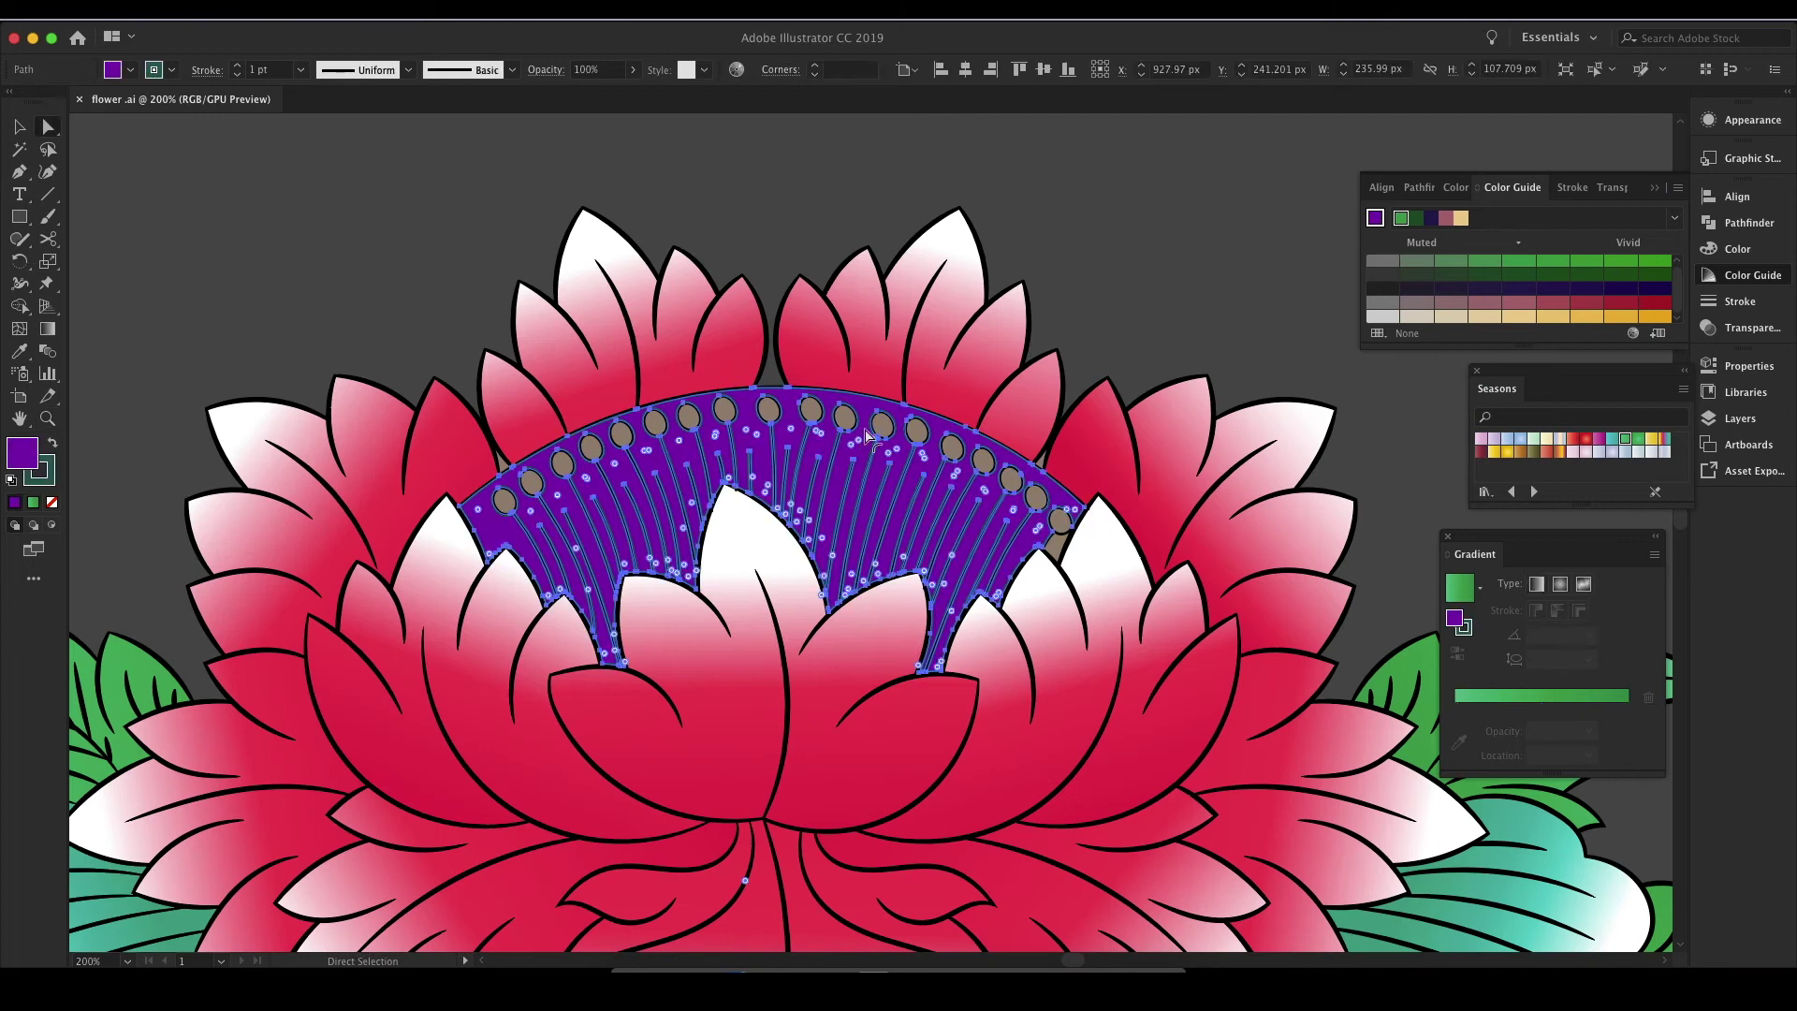
click(1582, 444)
scroll(1310, 562, down, 3)
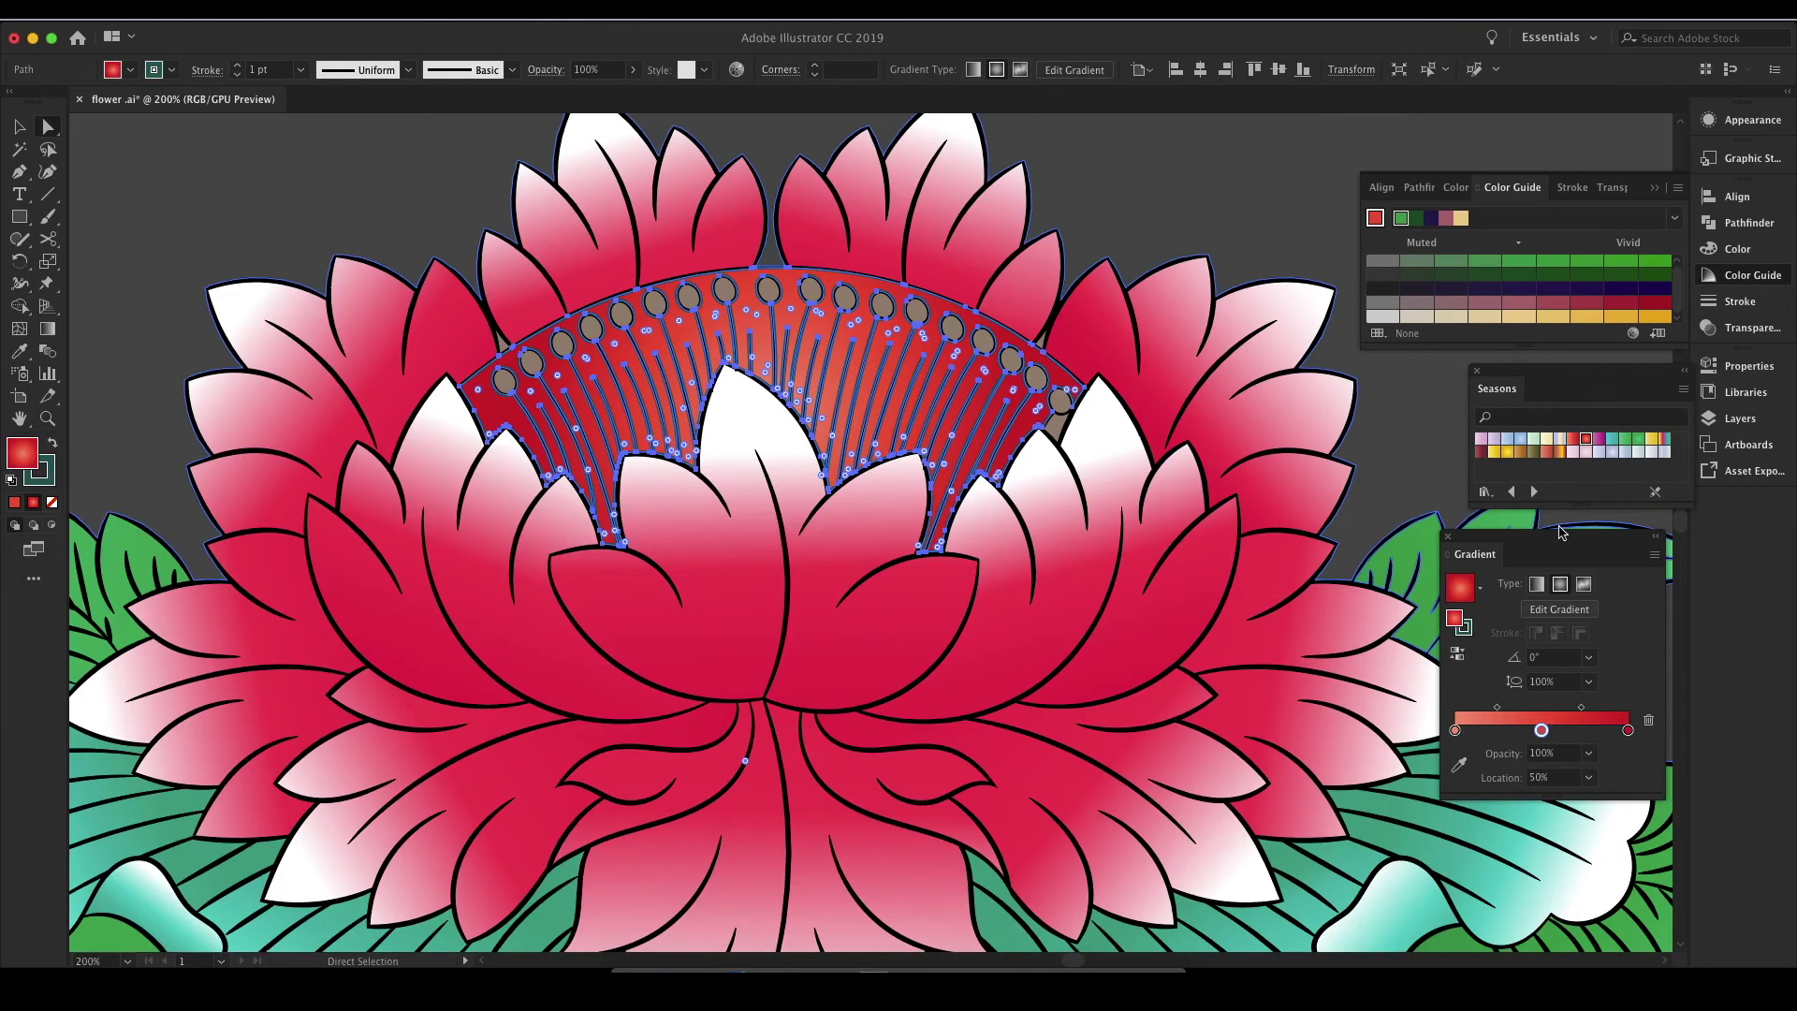
click(1507, 452)
click(1561, 585)
key(g)
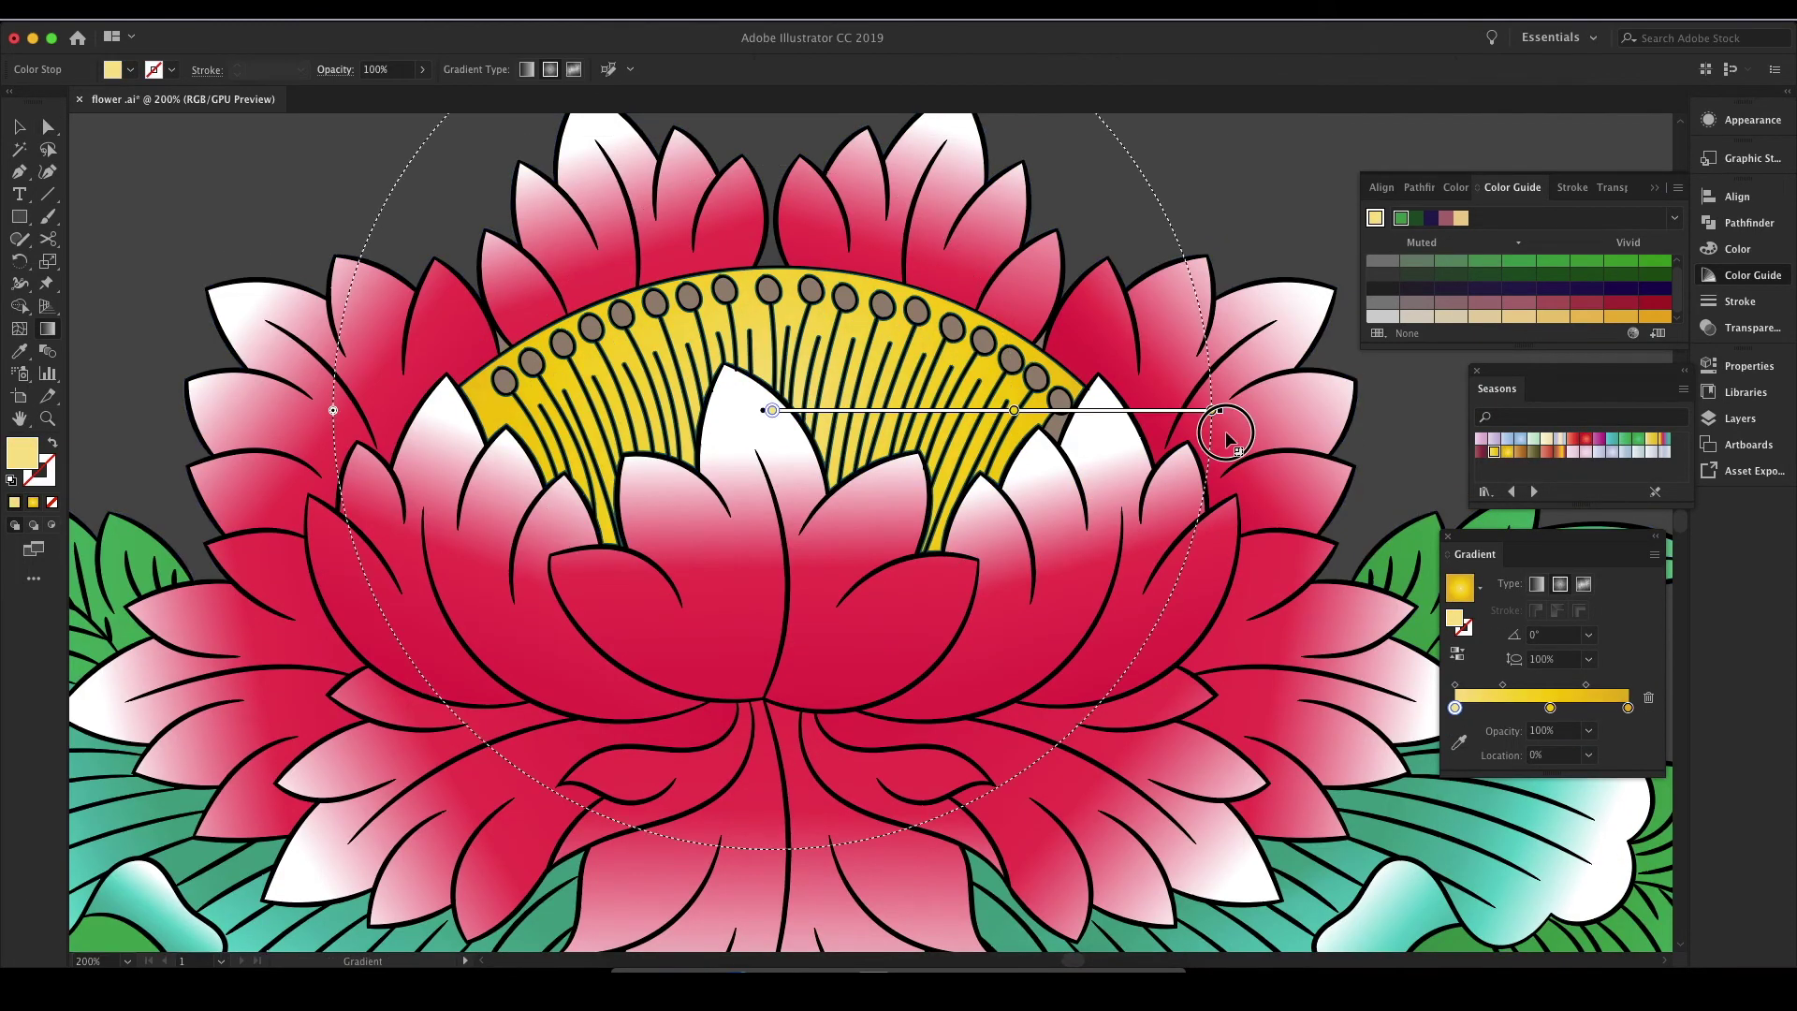
click(889, 382)
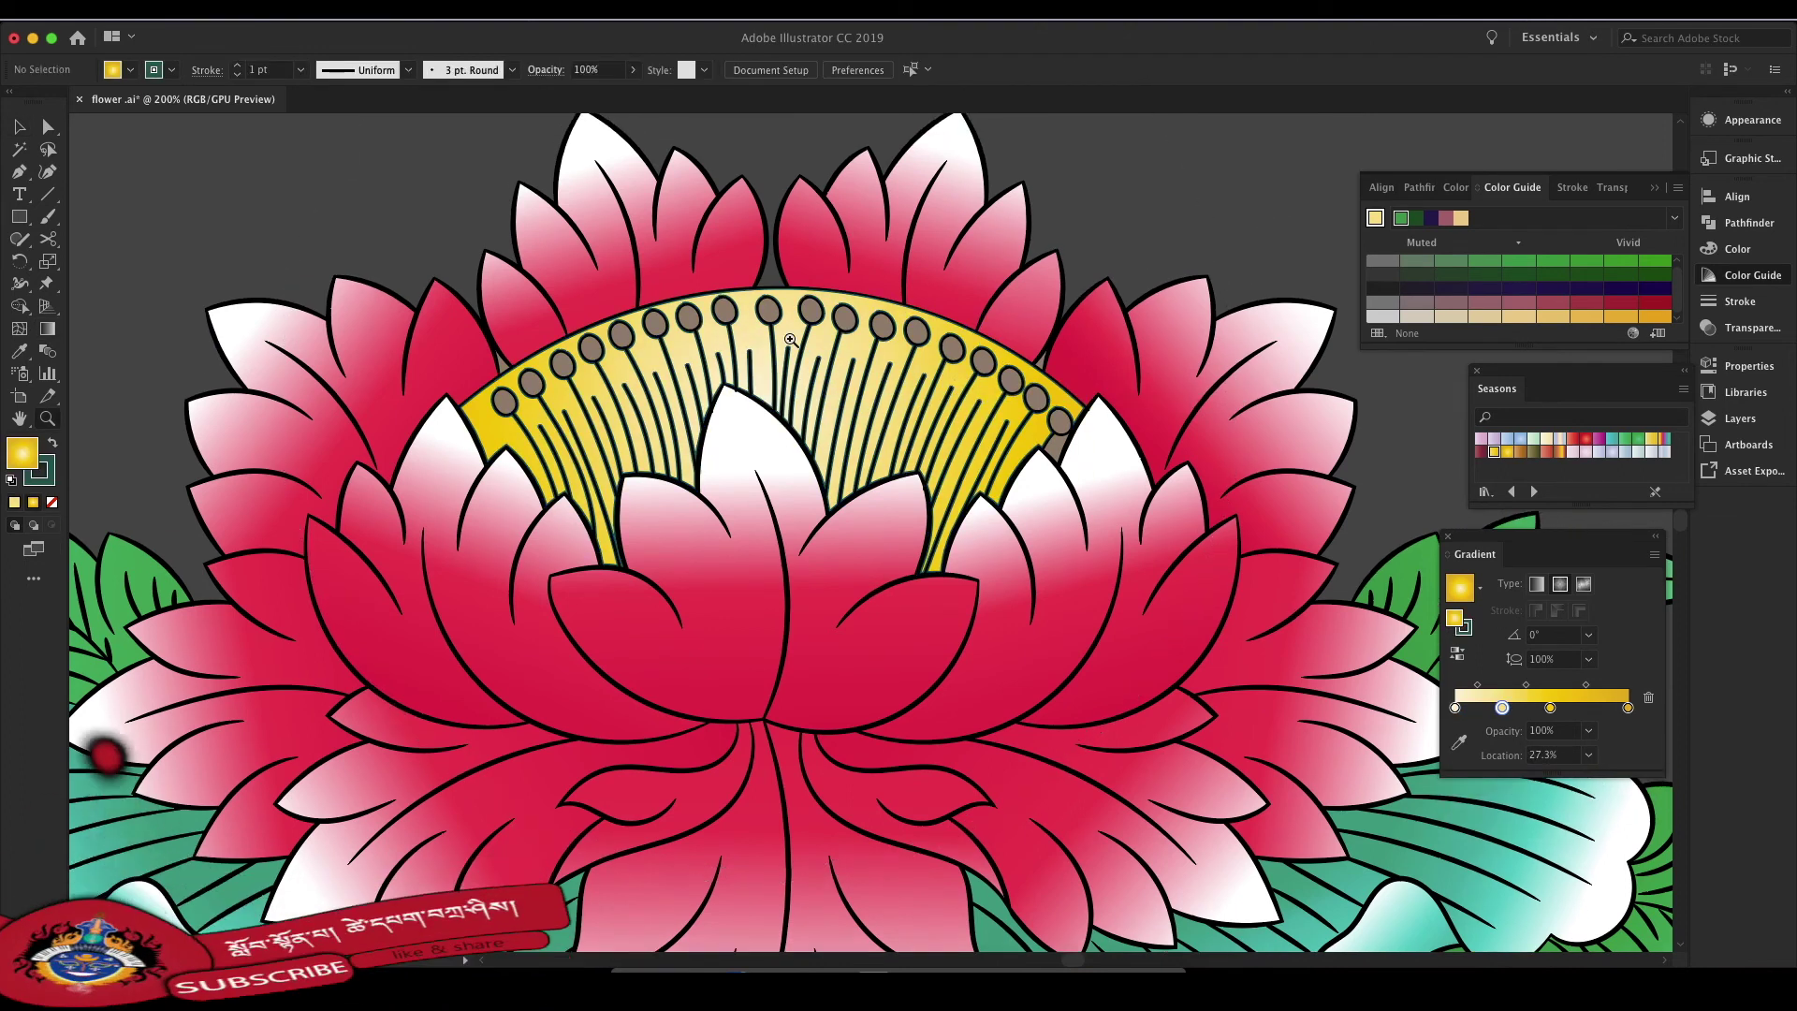
Step: Select the seed tips and try red-to-yellow and Summer Red Radial gradients on them
key(ctrl+equal)
key(ctrl+equal)
key(a)
click(1113, 429)
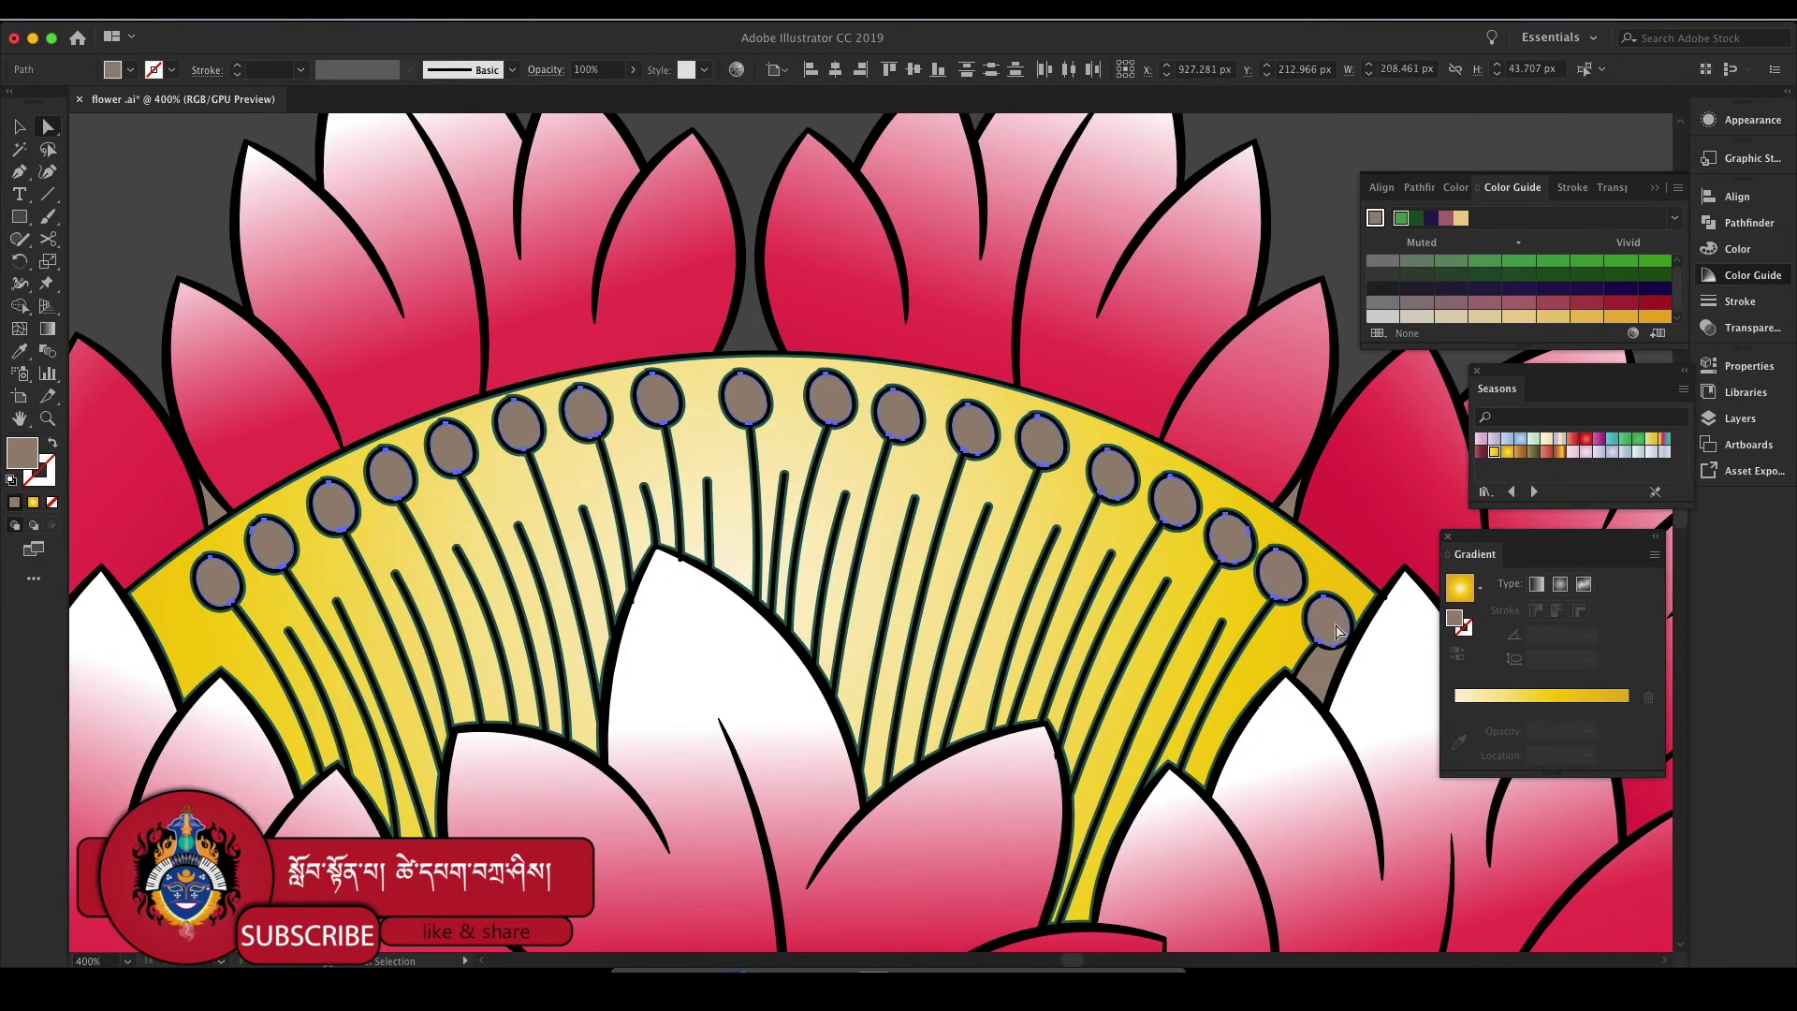
click(1459, 586)
click(1652, 439)
click(1587, 440)
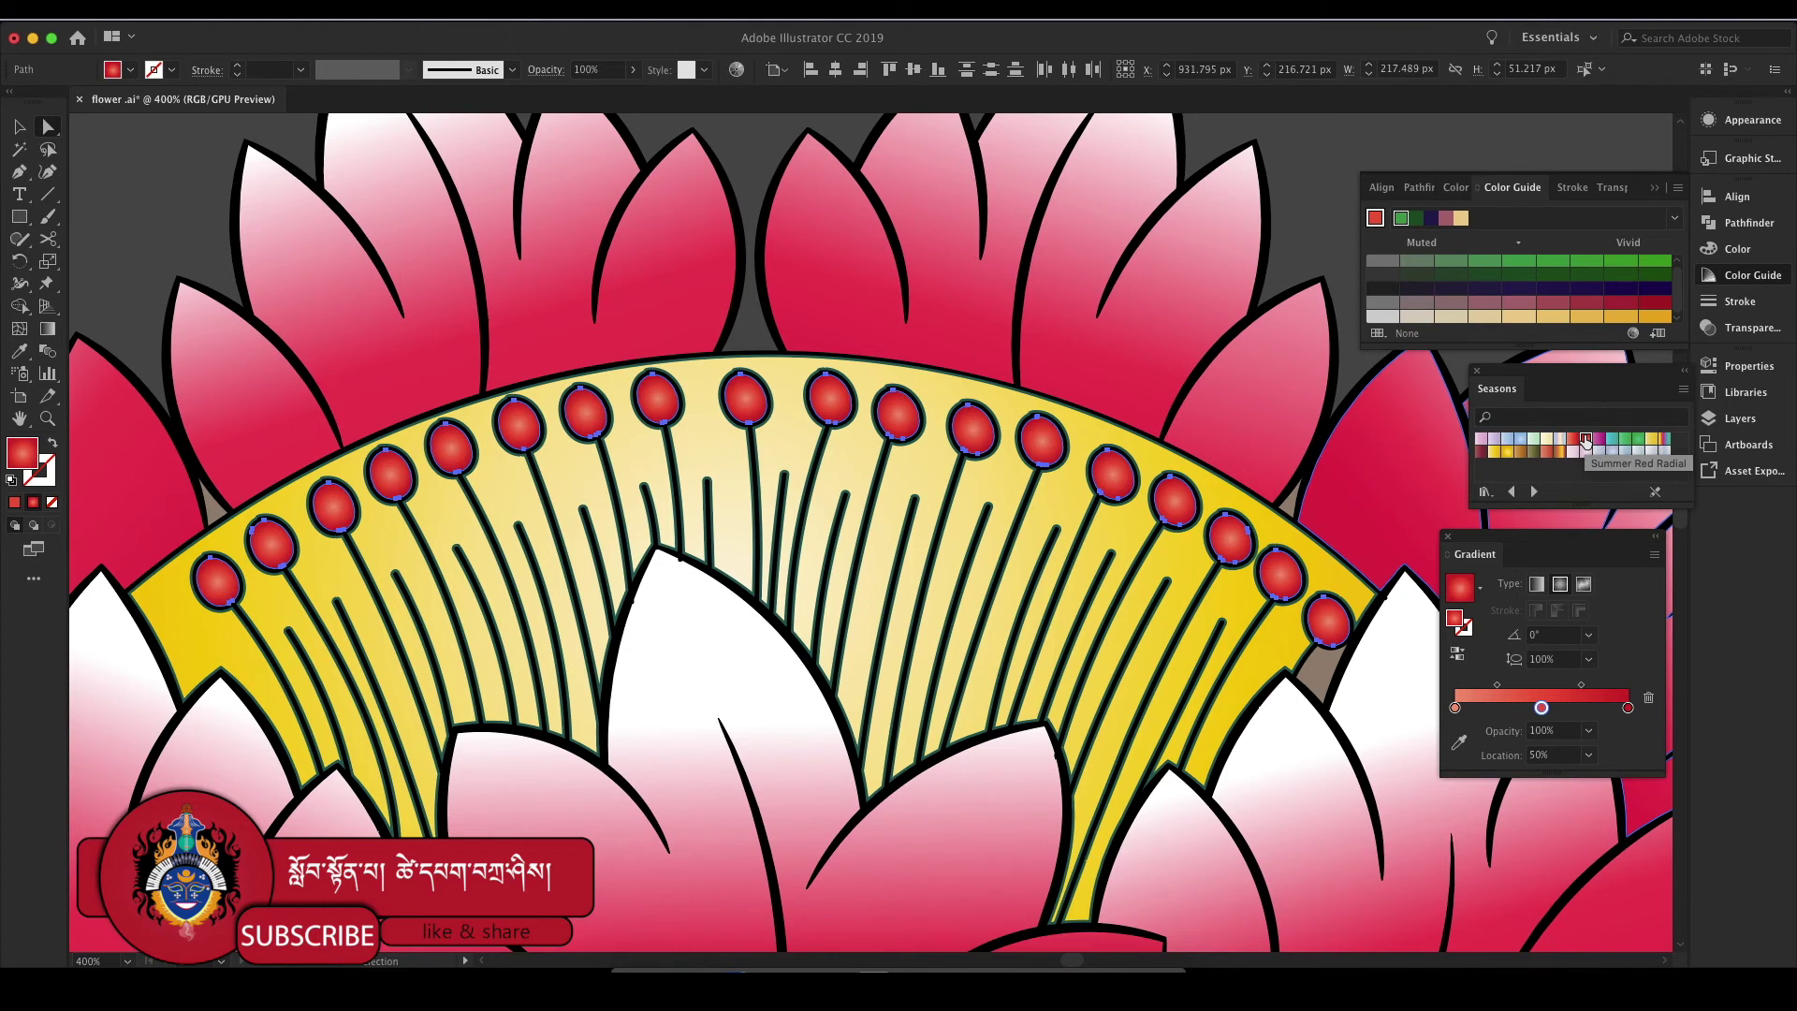
Step: Try other radial swatches and settle on a light blue radial gradient for the seeds
click(1513, 493)
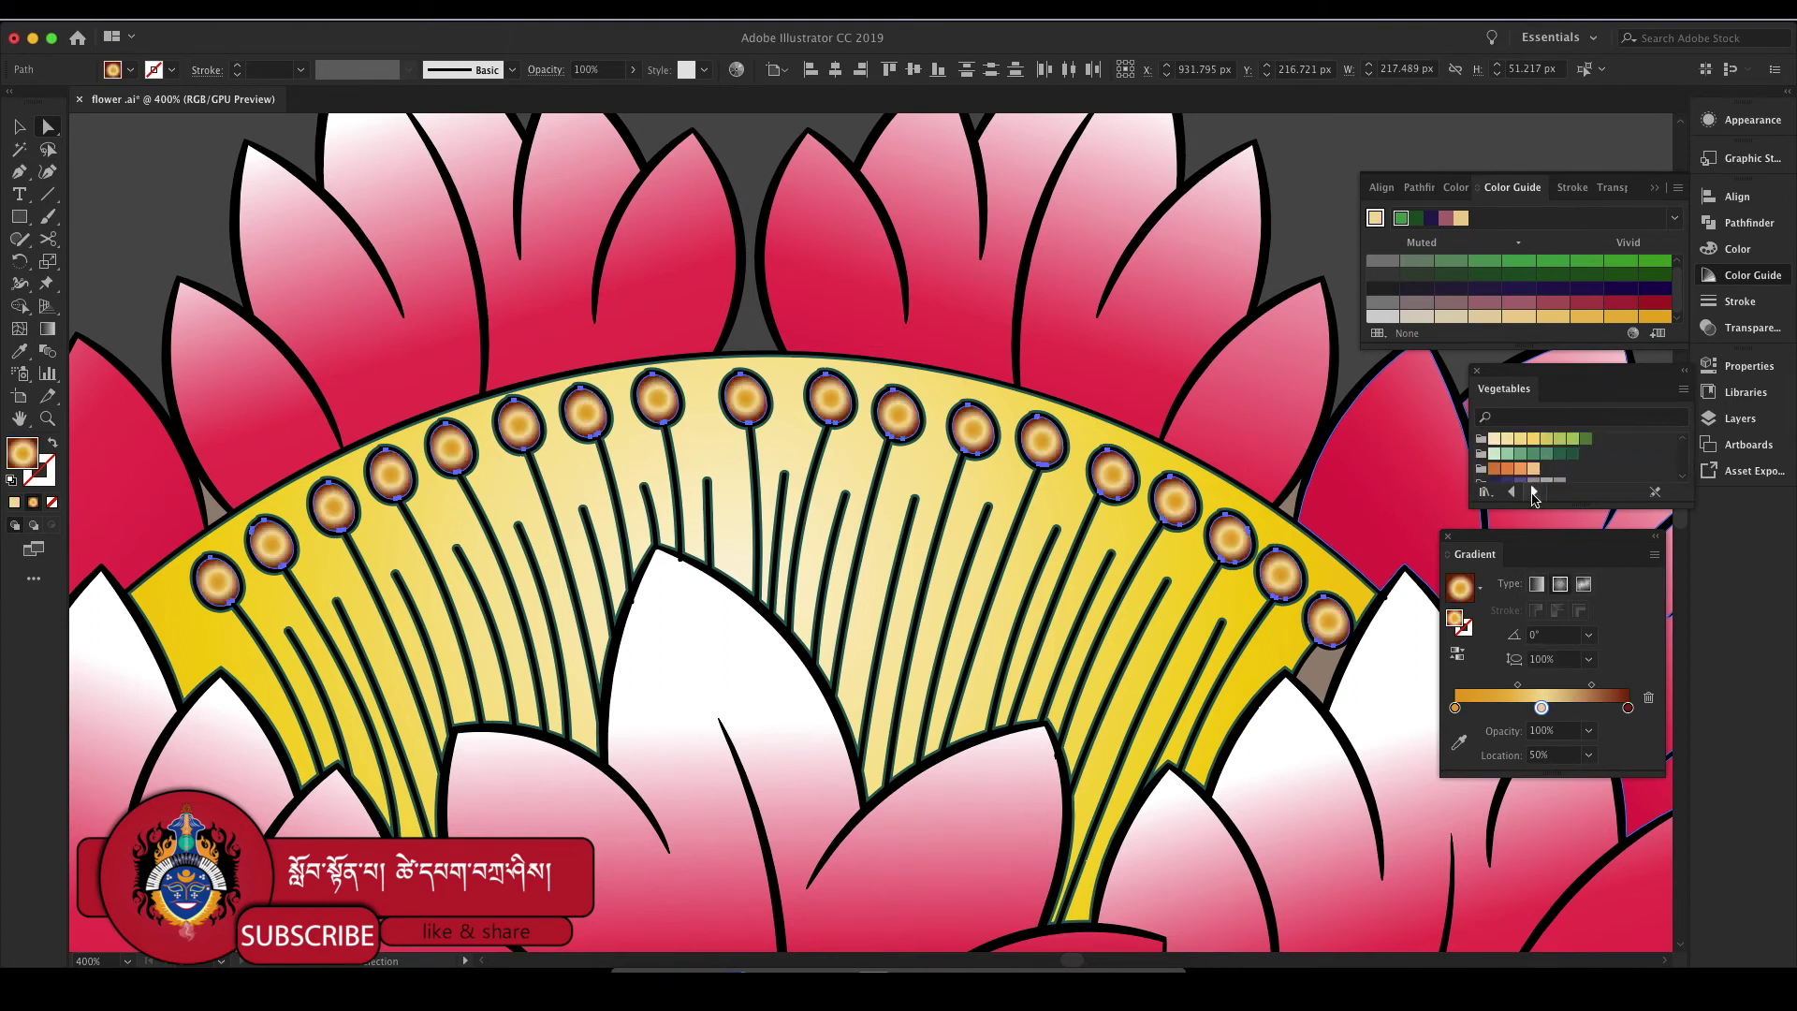
click(1547, 440)
click(1599, 440)
click(1494, 440)
key(ctrl+shift+a)
key(ctrl+1)
scroll(1243, 800, down, 2)
Step: Build two filled regions in the stem gaps and run their green gradient across the leaves
scroll(1243, 800, down, 2)
scroll(907, 791, up, 2)
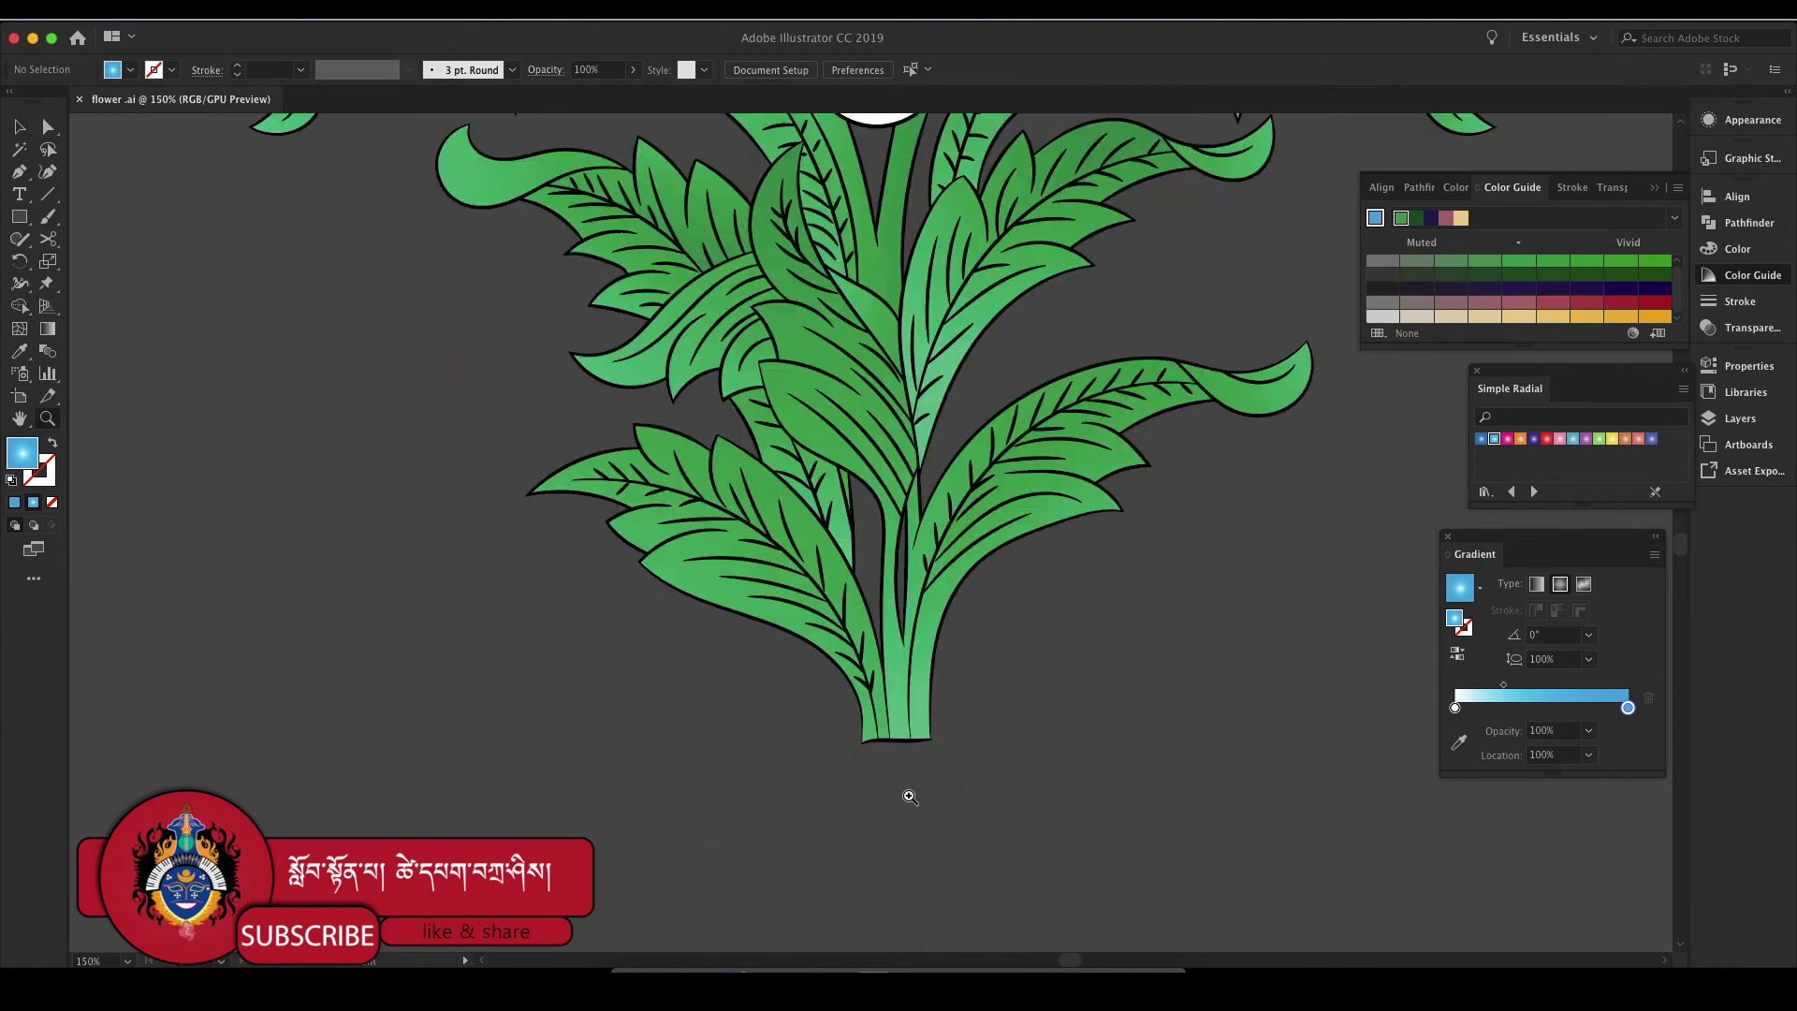
click(924, 553)
click(843, 534)
click(877, 585)
scroll(843, 561, up, 3)
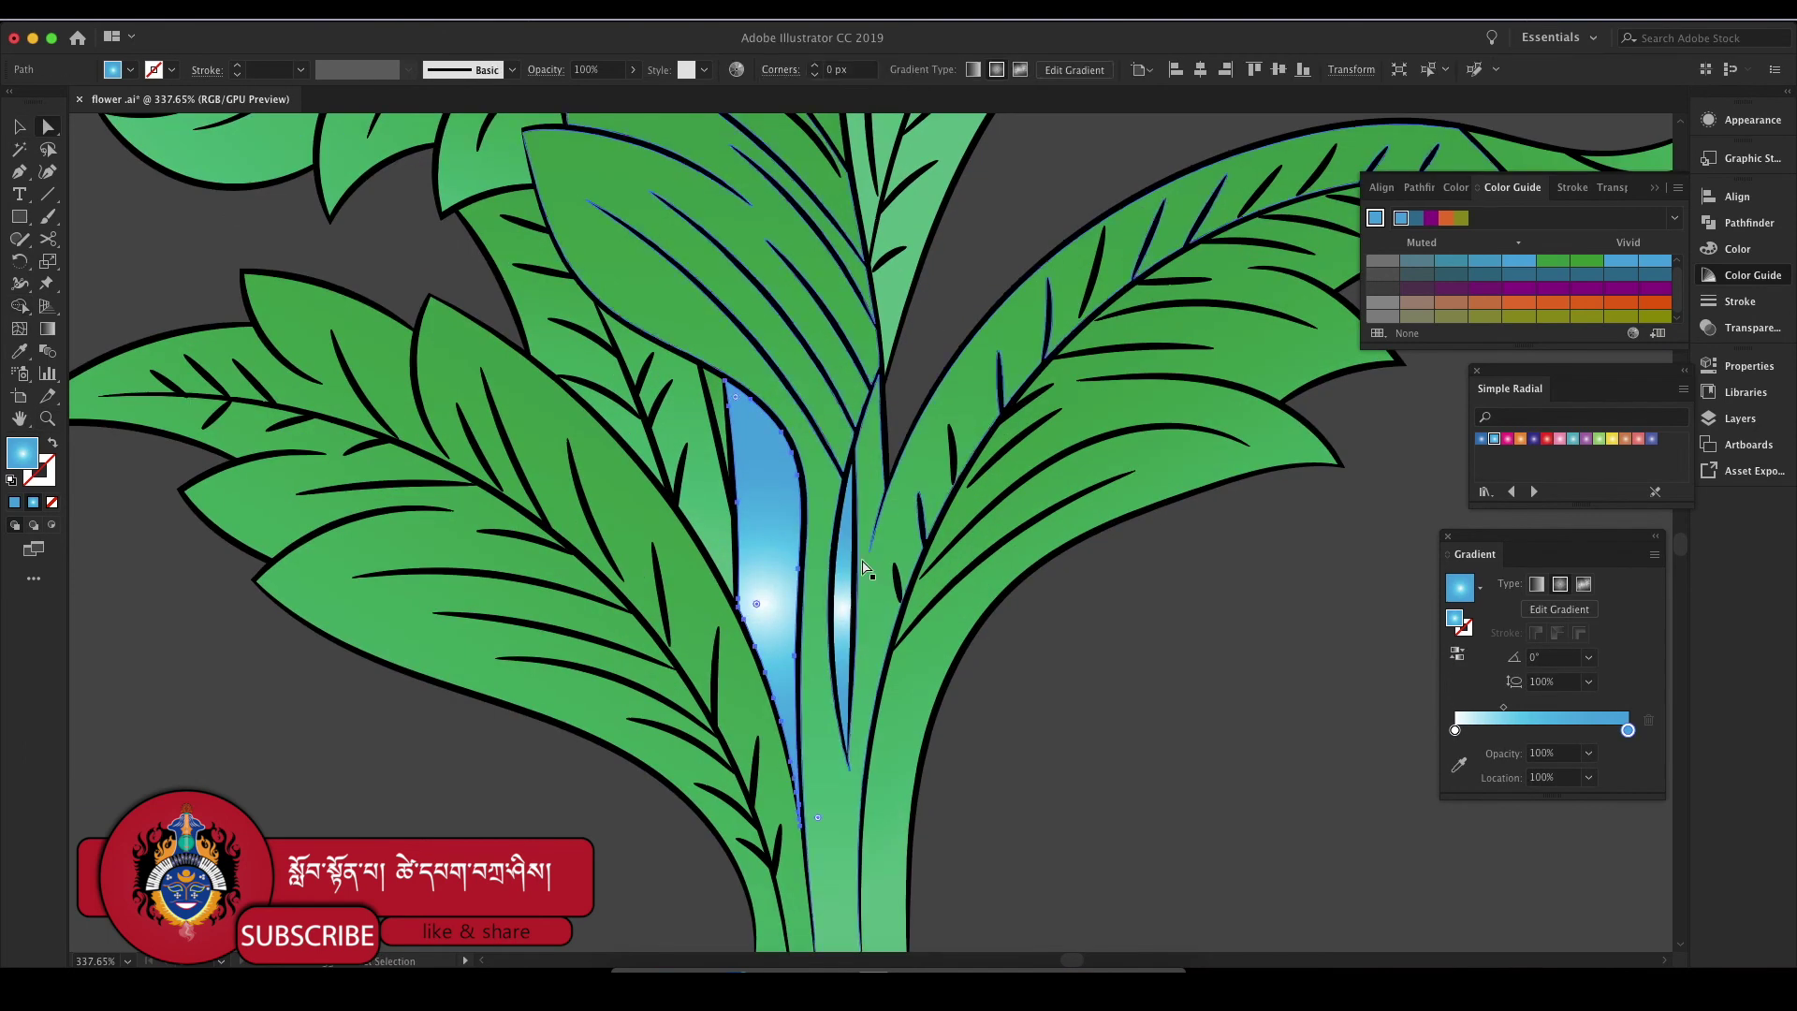
key(g)
drag(650, 504, 817, 515)
mouse_move(901, 632)
mouse_down()
mouse_move(802, 553)
mouse_move(618, 615)
mouse_up()
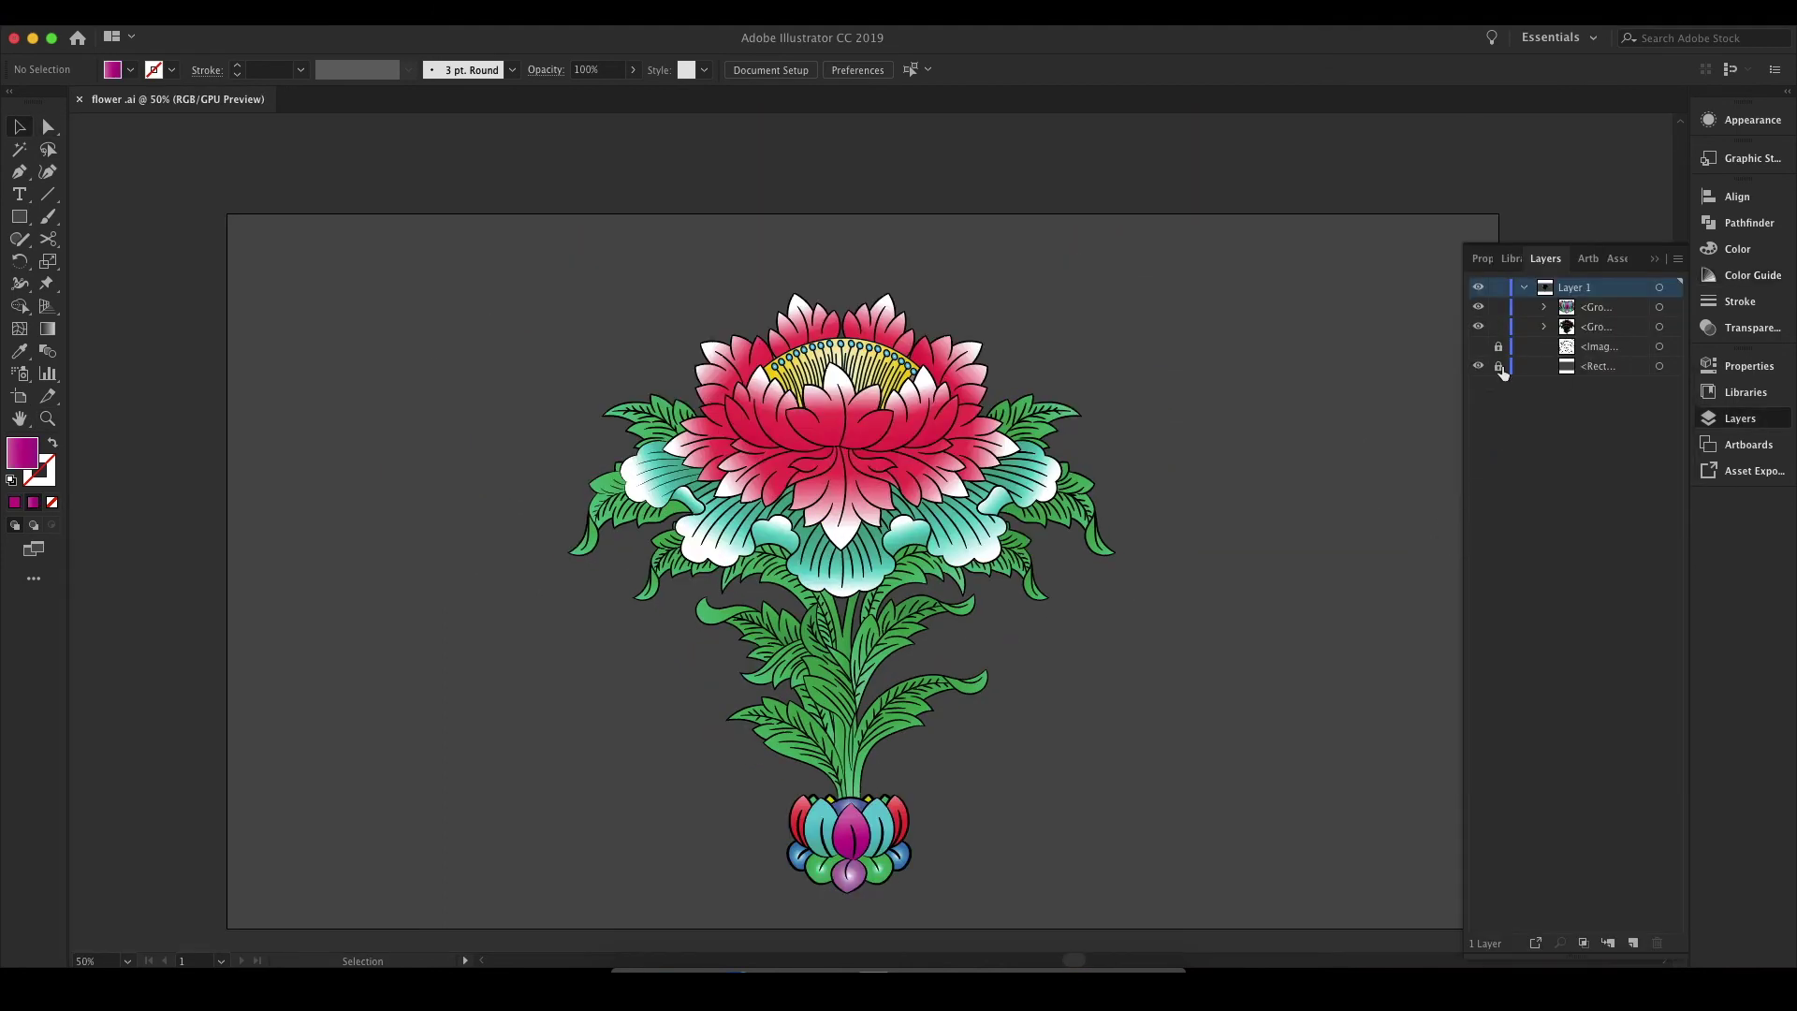
Step: Unlock and select the background rectangle behind the peony
click(1499, 366)
click(1659, 365)
click(1752, 328)
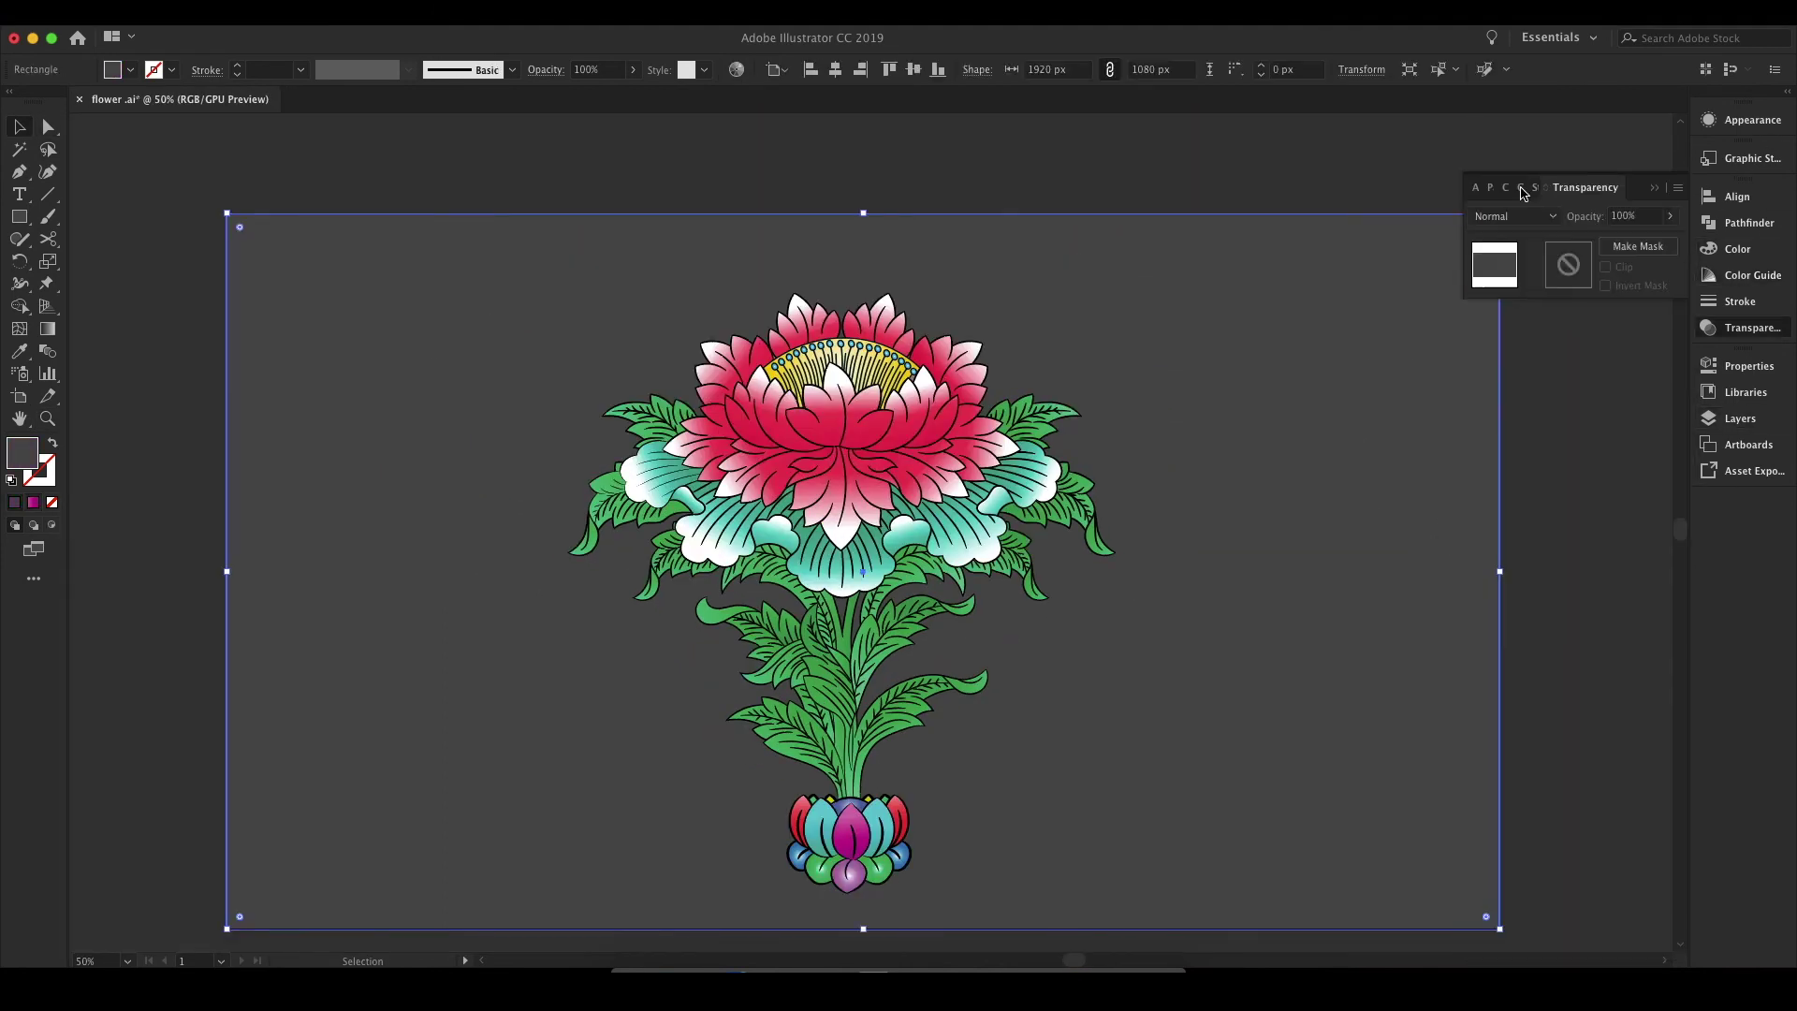
Step: Try several gradient swatches on the background, settling on the teal Blue Sky gradient
click(130, 69)
click(118, 140)
click(157, 127)
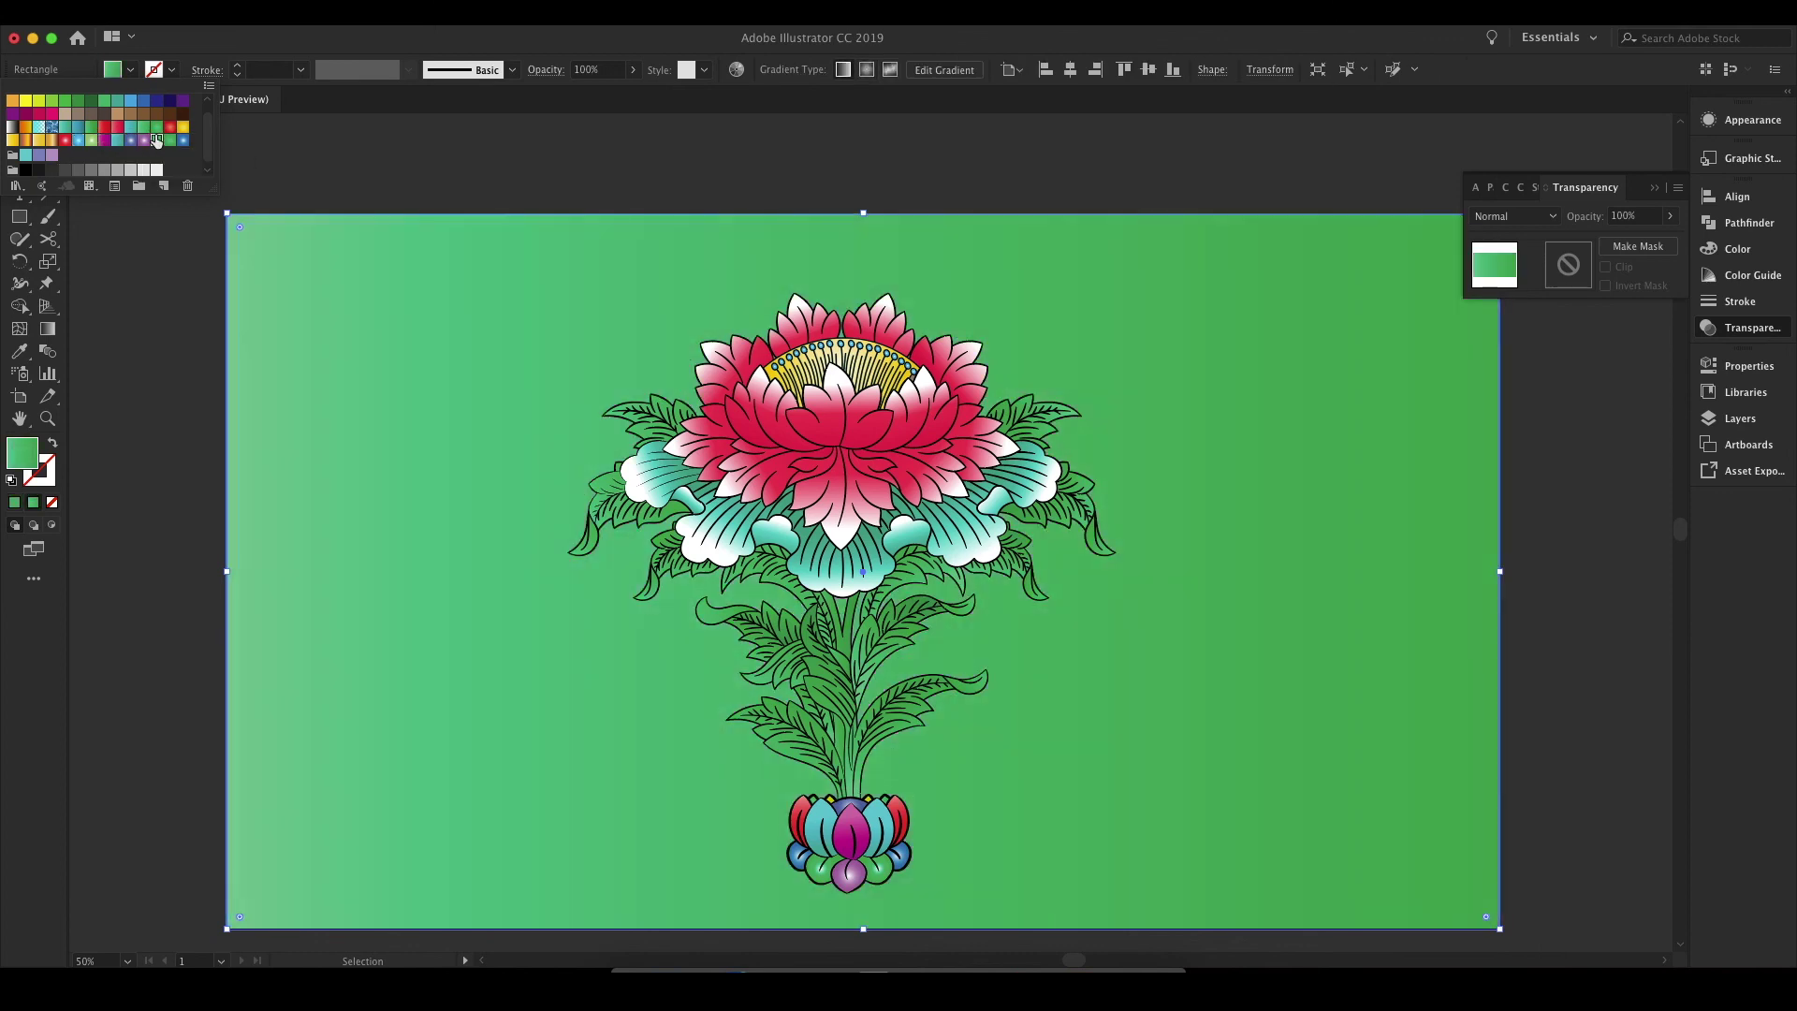
click(130, 140)
click(130, 69)
click(169, 128)
click(47, 129)
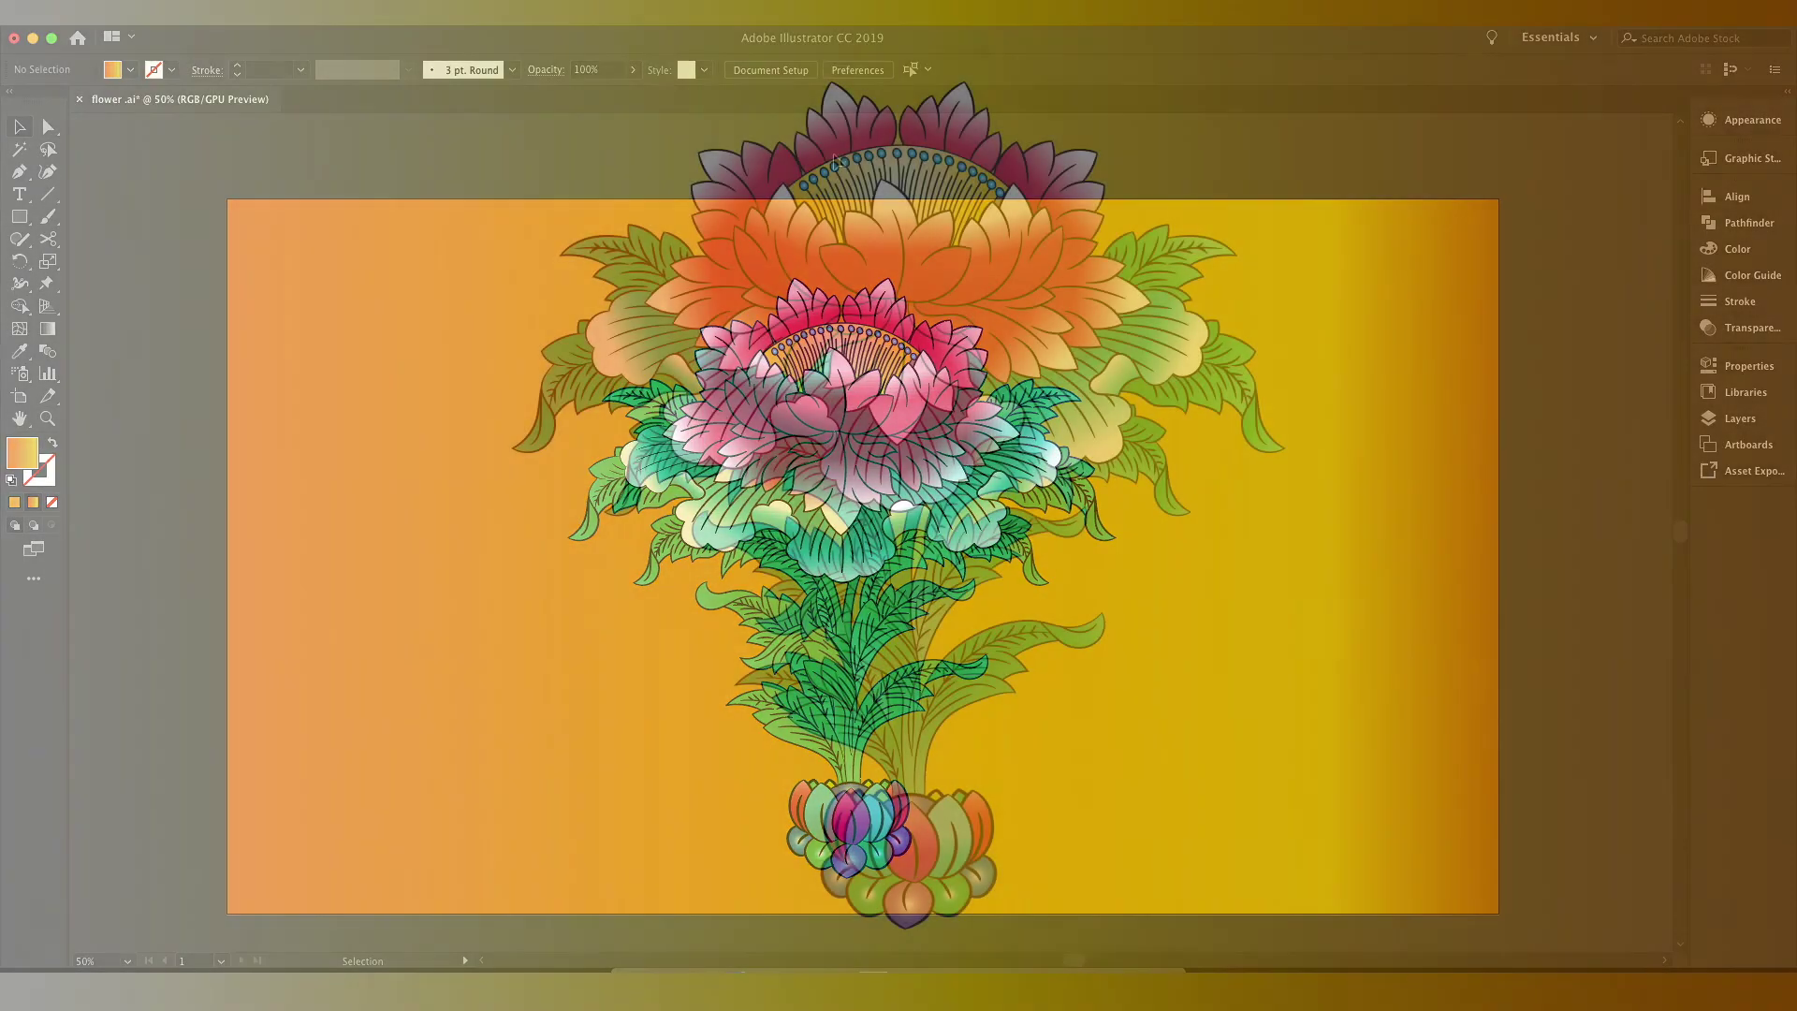